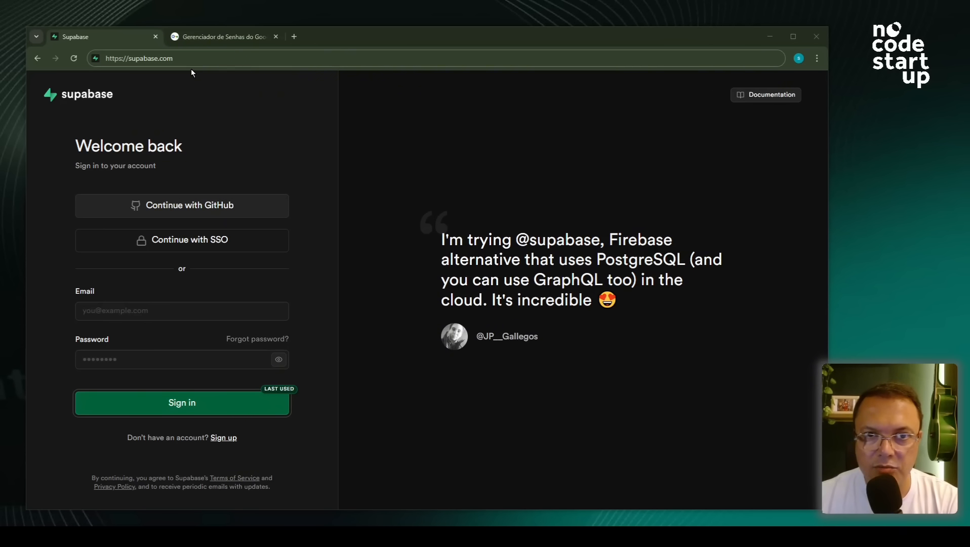
# - Go from supabase.com to the sign-in form and sign in with the browser's saved credentials
pyautogui.click(171, 58)
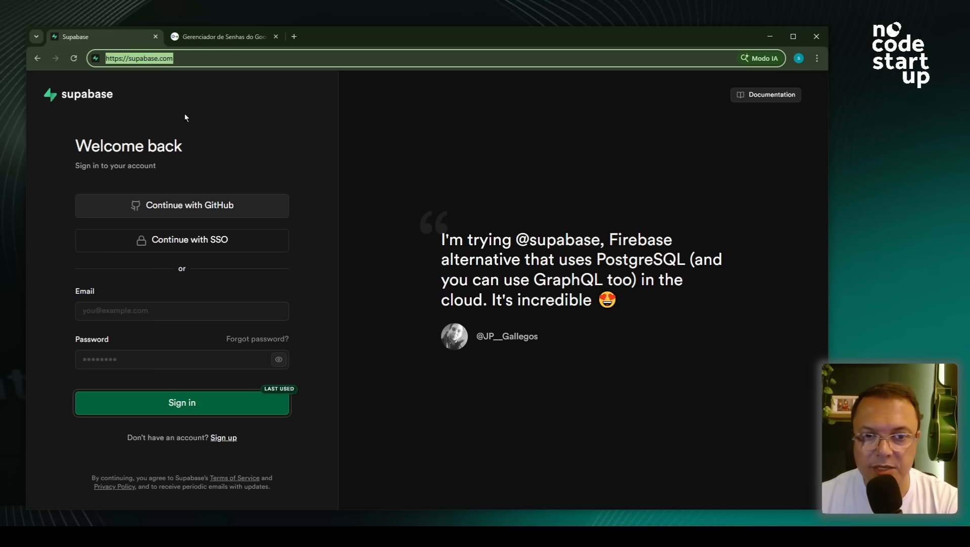
pyautogui.click(223, 438)
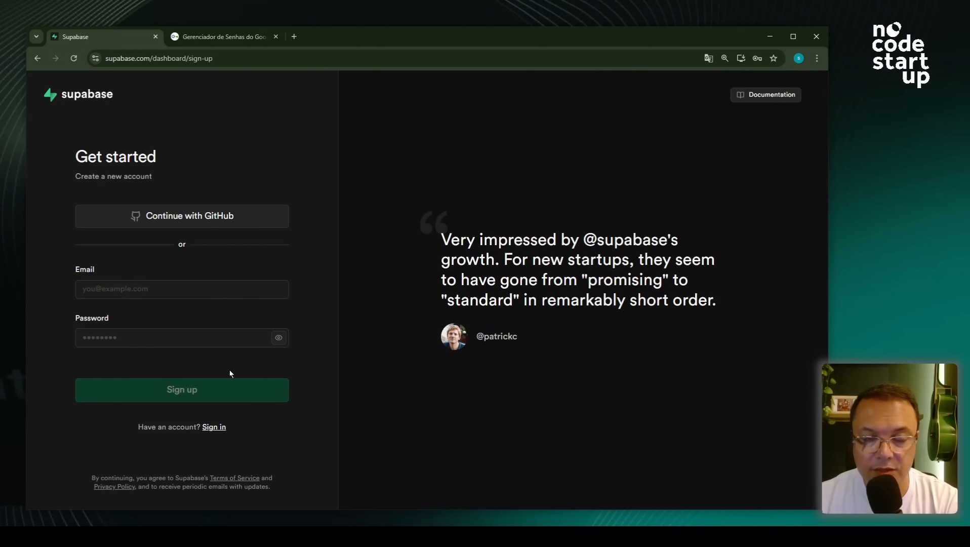
pyautogui.click(213, 427)
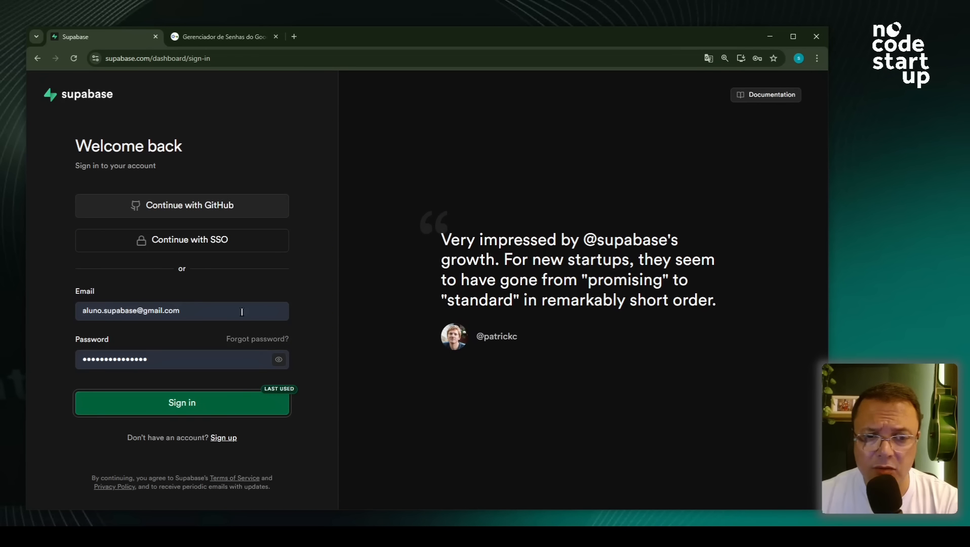
pyautogui.click(177, 408)
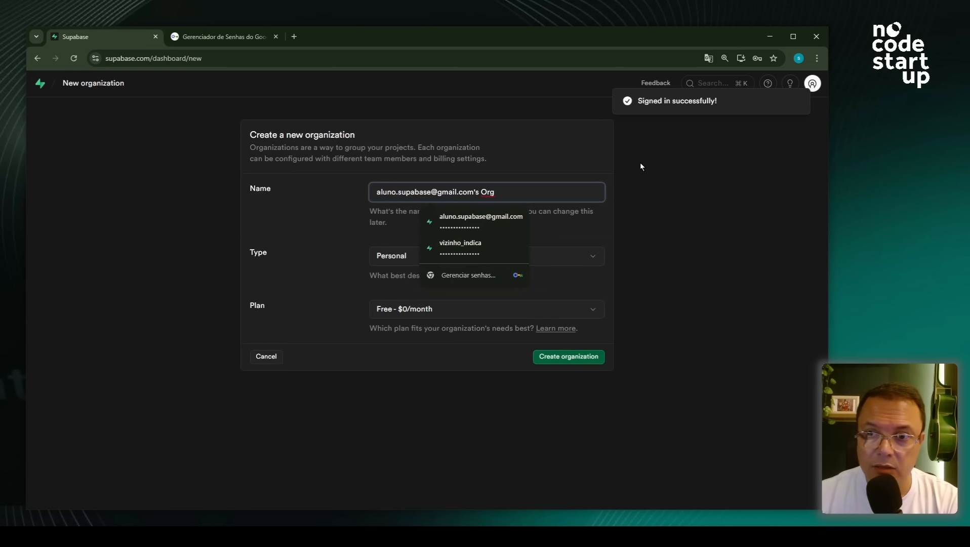
# - Create a Personal, Free-plan organization named 'Aulas Supabase'
pyautogui.click(326, 191)
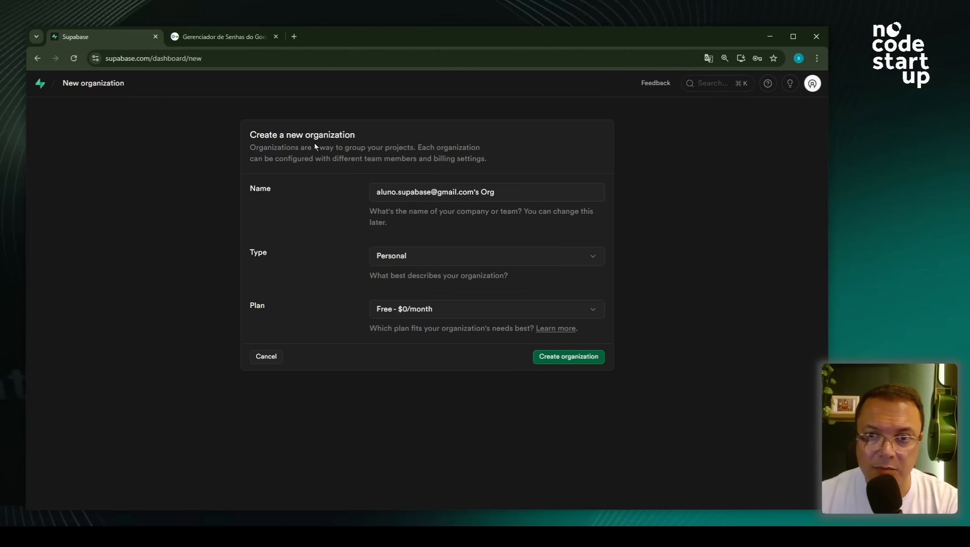
pyautogui.moveTo(505, 195); pyautogui.dragTo(365, 191)
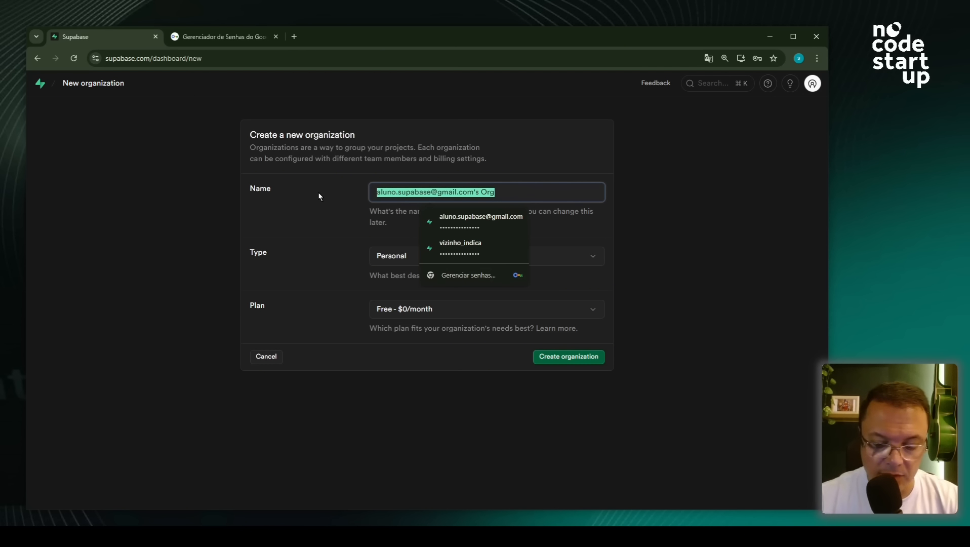
pyautogui.write('AULA')
pyautogui.press('BackSpace')
pyautogui.press('BackSpace')
pyautogui.press('BackSpace')
pyautogui.write('ulas Du')
pyautogui.press('BackSpace')
pyautogui.press('BackSpace')
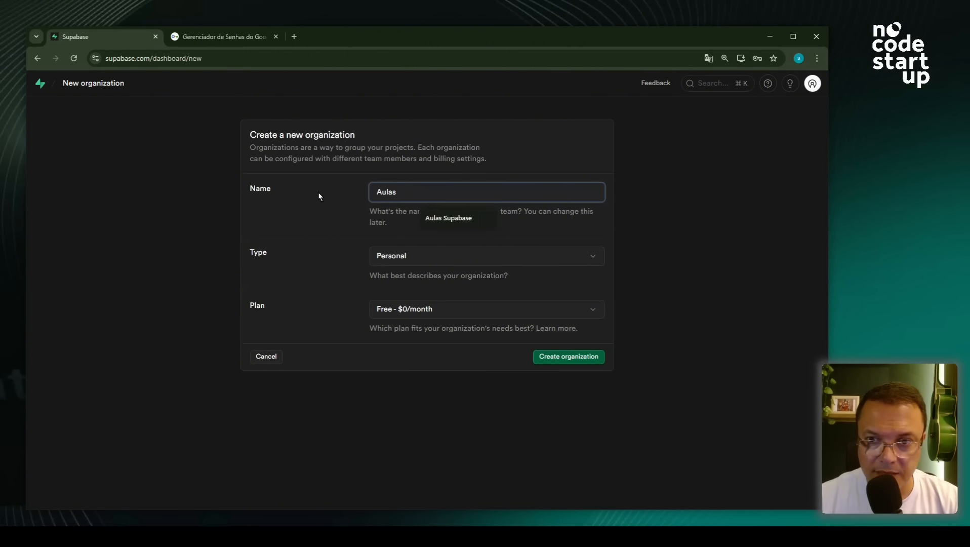
pyautogui.write('Supabase')
pyautogui.press('Down')
pyautogui.press('Return')
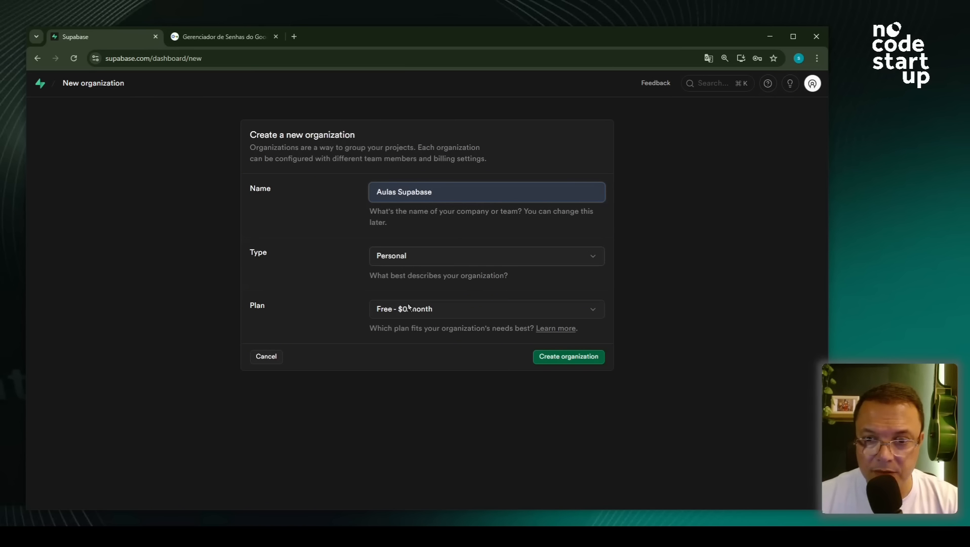
pyautogui.click(548, 359)
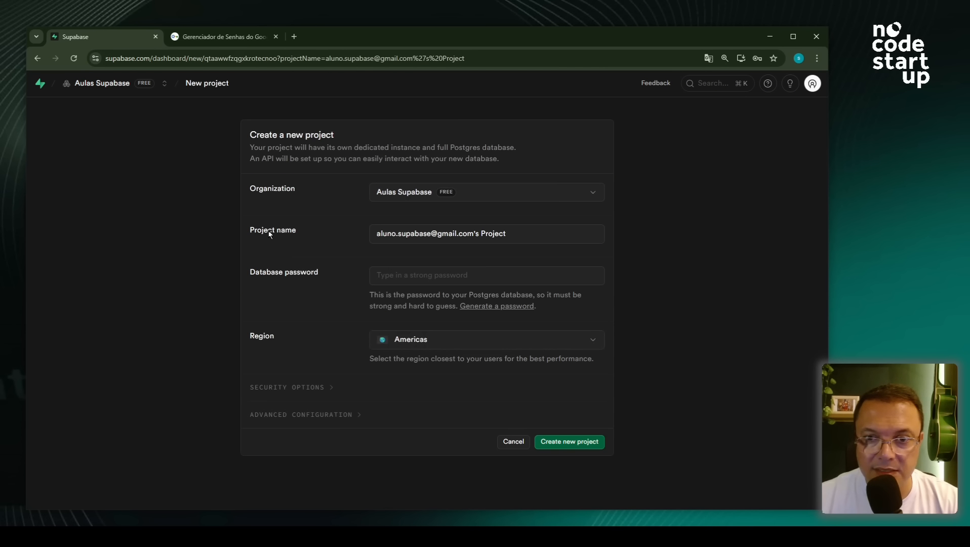
# - Rename the new project to 'indica' and enter a database password
pyautogui.moveTo(250, 136); pyautogui.dragTo(349, 136)
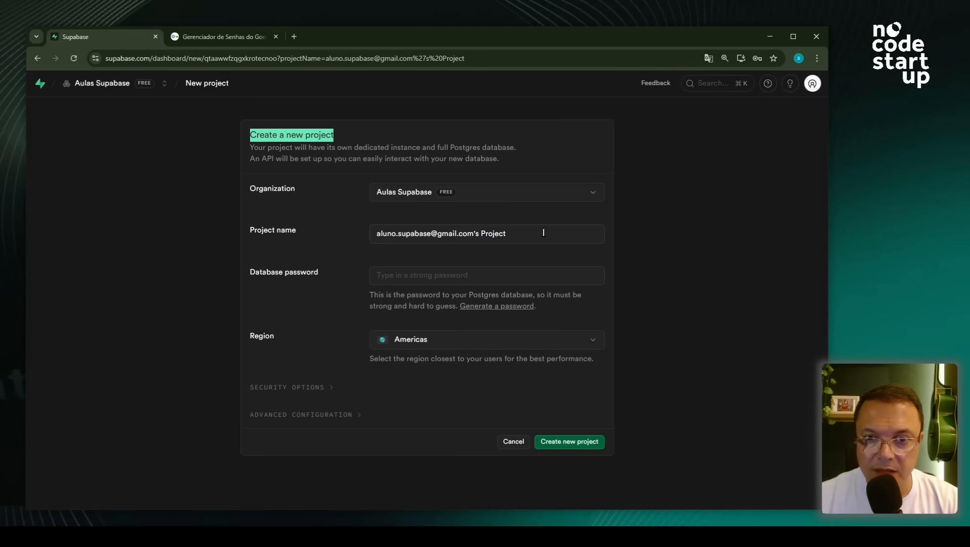
pyautogui.moveTo(543, 233); pyautogui.dragTo(275, 226)
pyautogui.write('inid')
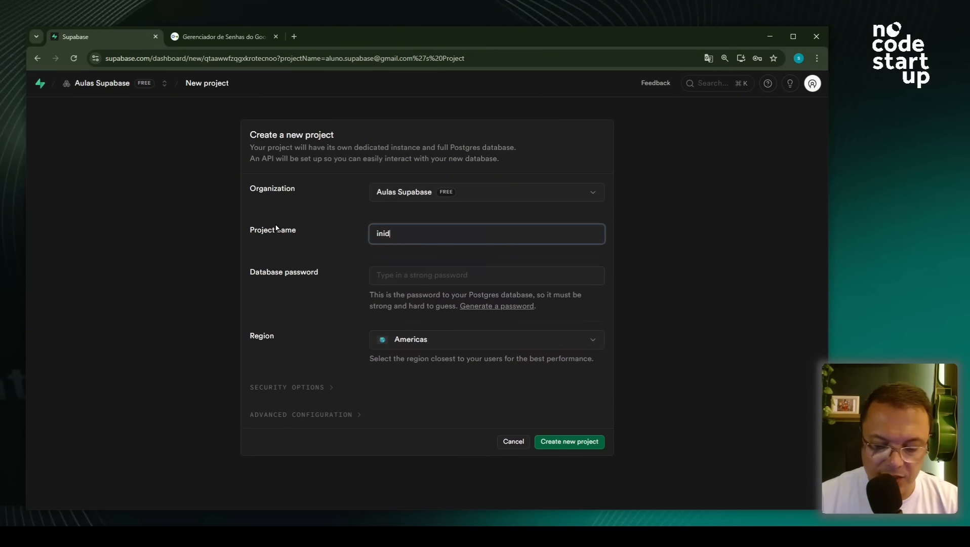
pyautogui.write('ica')
pyautogui.press('BackSpace')
pyautogui.press('BackSpace')
pyautogui.press('BackSpace')
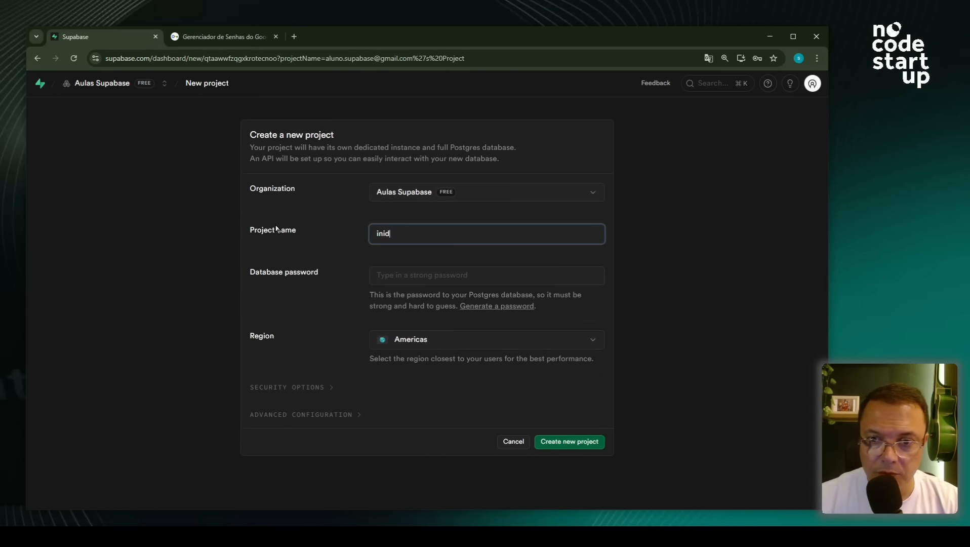
pyautogui.press('BackSpace')
pyautogui.press('BackSpace')
pyautogui.write('dica')
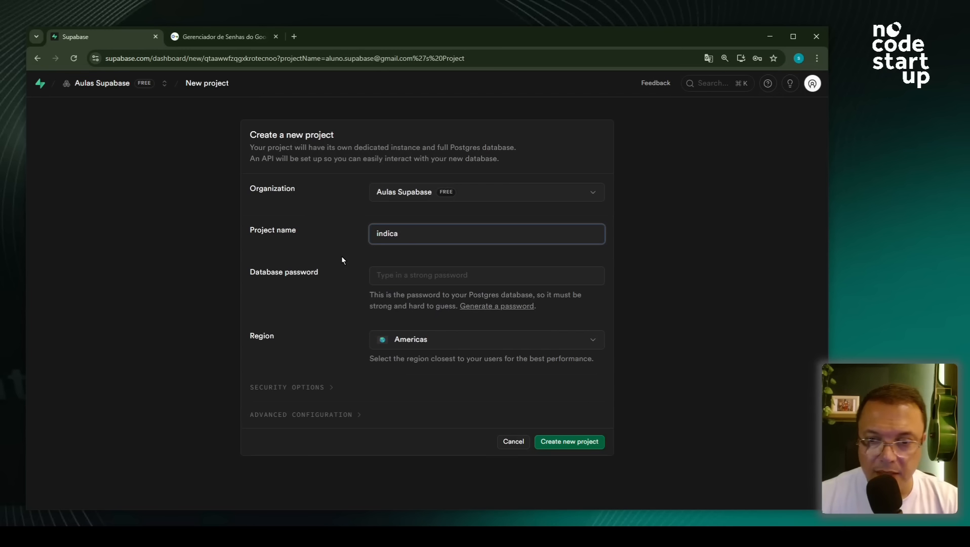
pyautogui.click(384, 275)
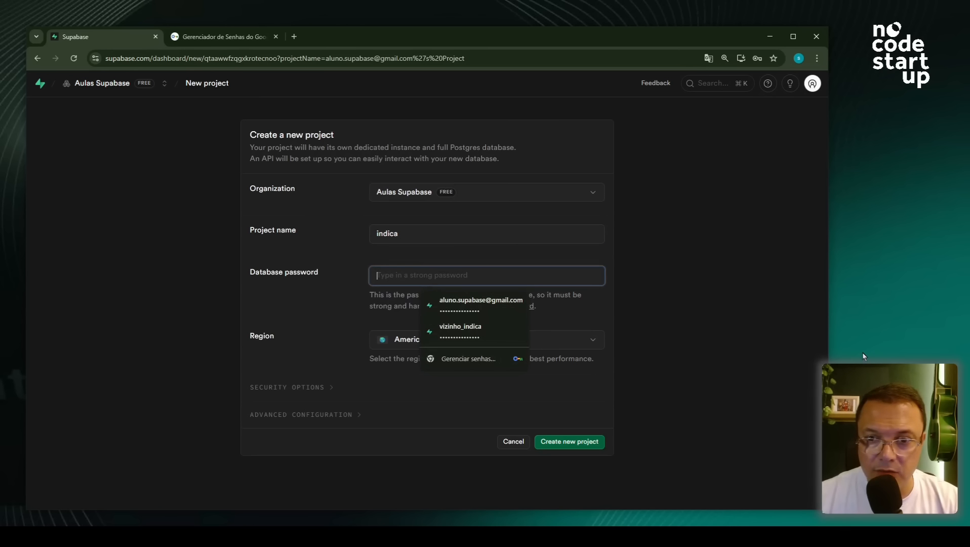
pyautogui.write('123')
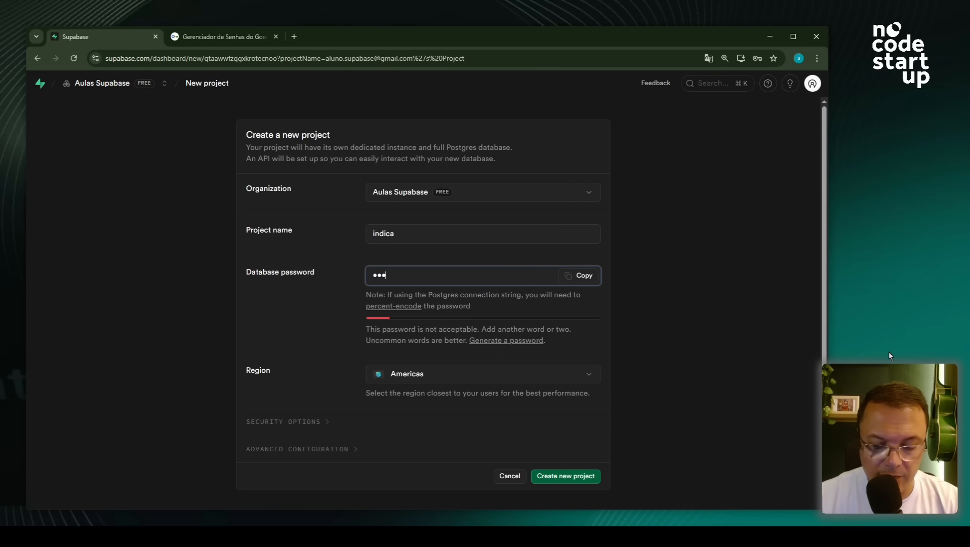
pyautogui.write('••••••••••••')
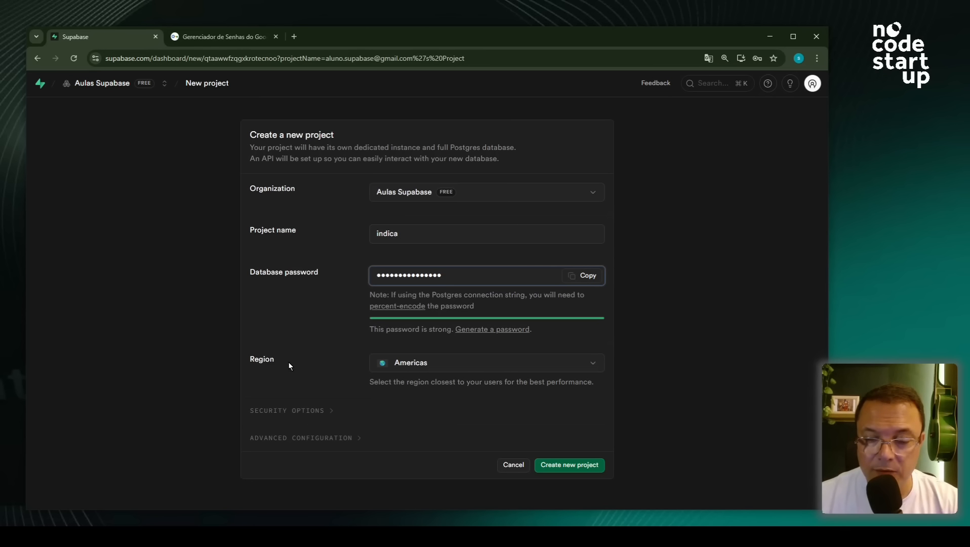
# - Pick South America (São Paulo) as the region and create the indica project
pyautogui.click(436, 371)
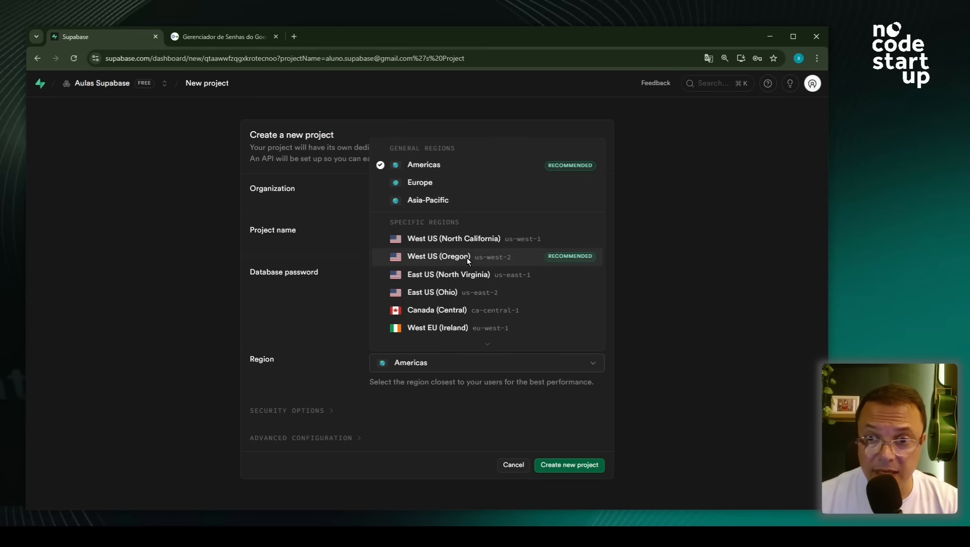
pyautogui.scroll(-4, 467, 258)
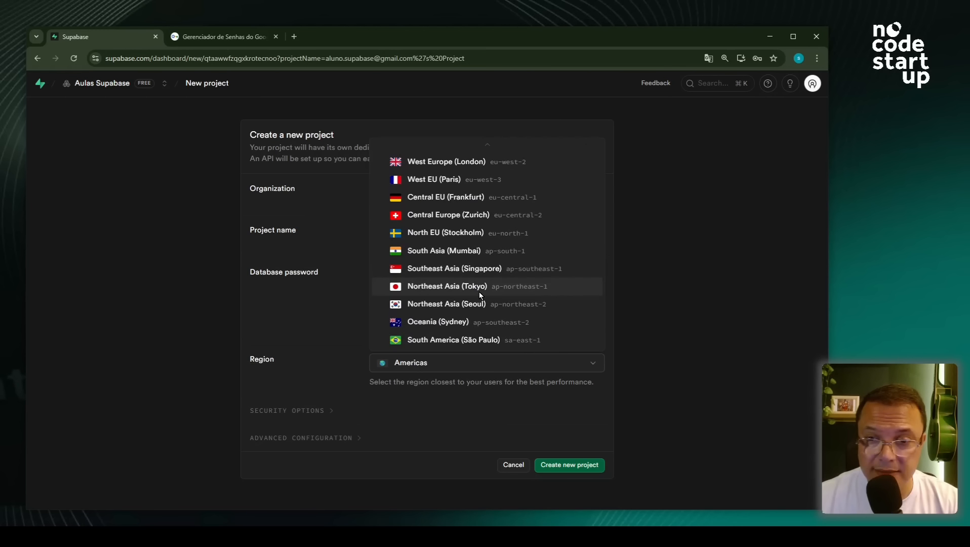
pyautogui.scroll(4, 461, 334)
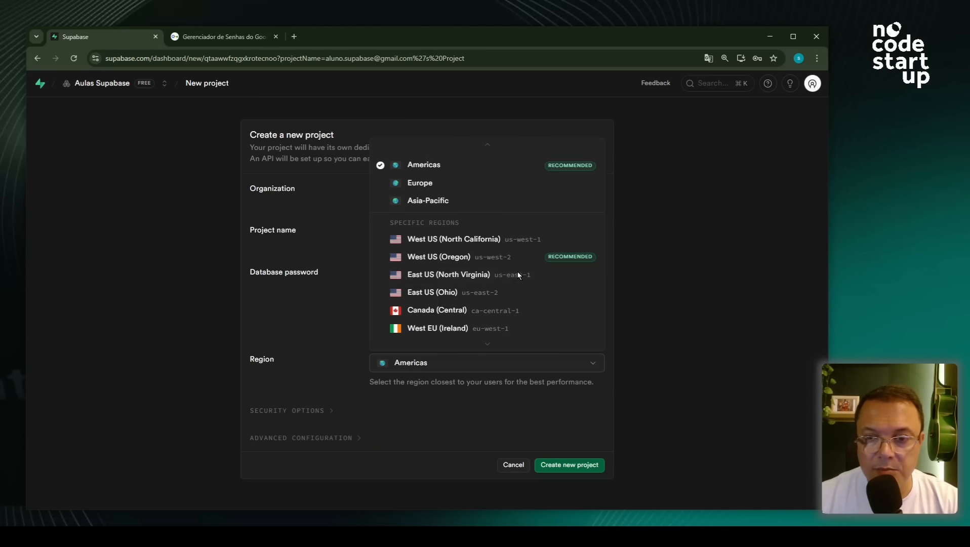
pyautogui.scroll(-4, 517, 271)
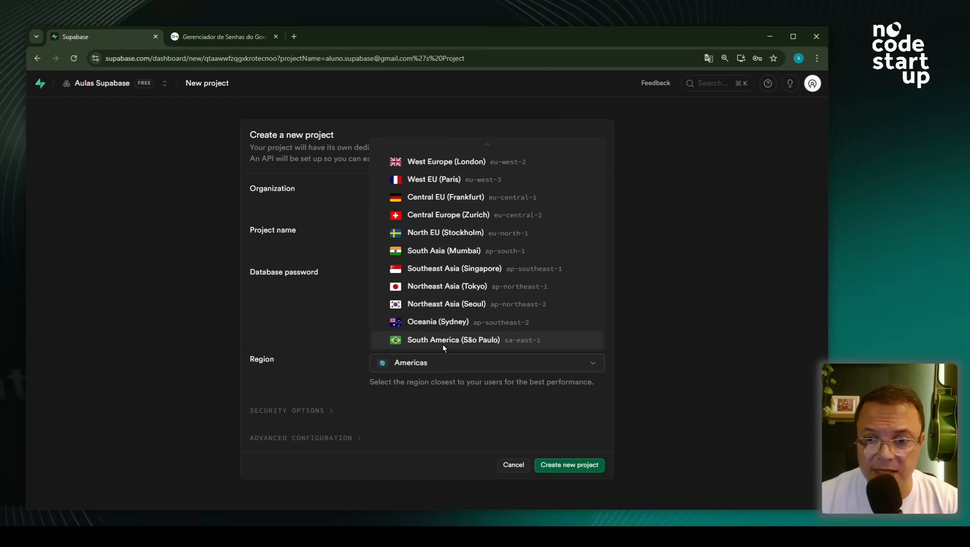
pyautogui.click(470, 341)
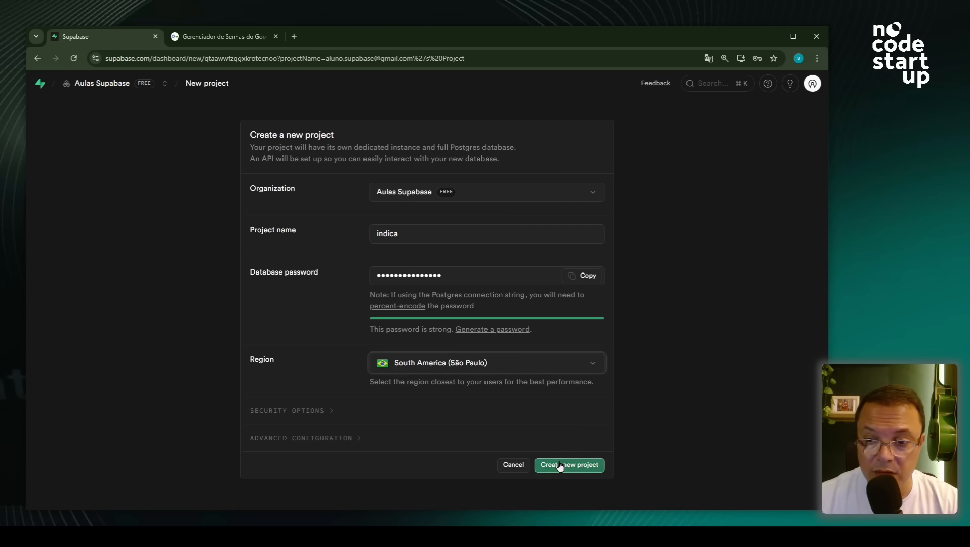
pyautogui.click(559, 461)
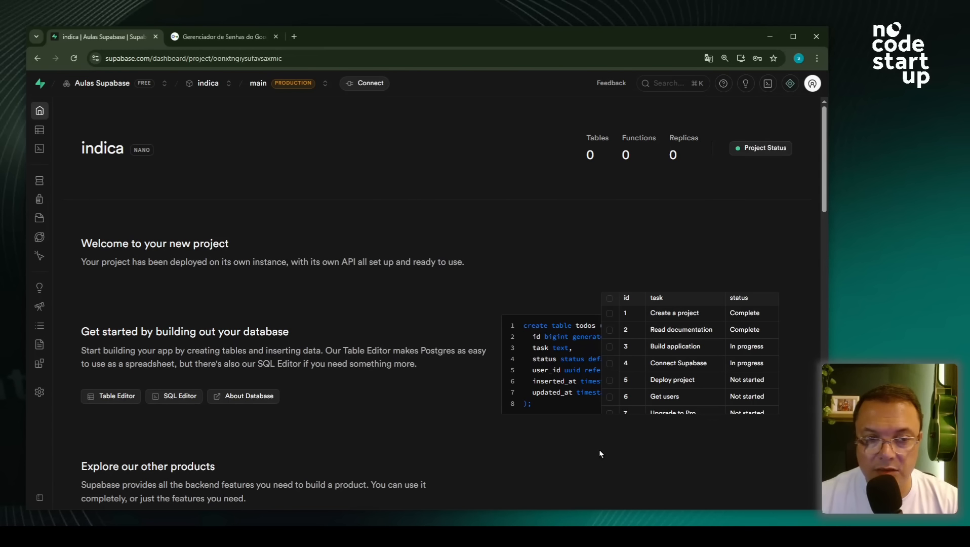
# - Wait for indica to provision until its overview shows 0 tables, functions and replicas
pyautogui.moveTo(50, 129)
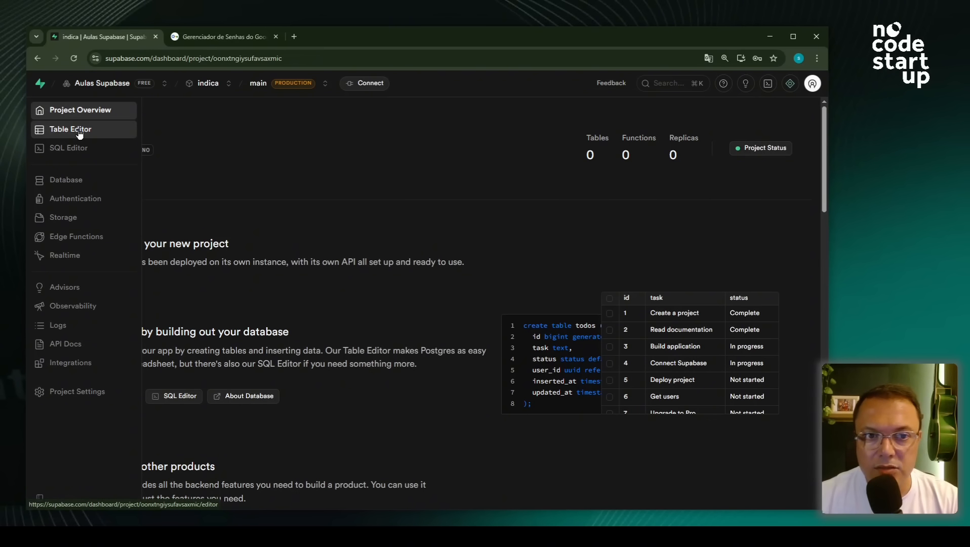
# - Visit the Table Editor and SQL Editor, then enter the Database section
pyautogui.click(78, 131)
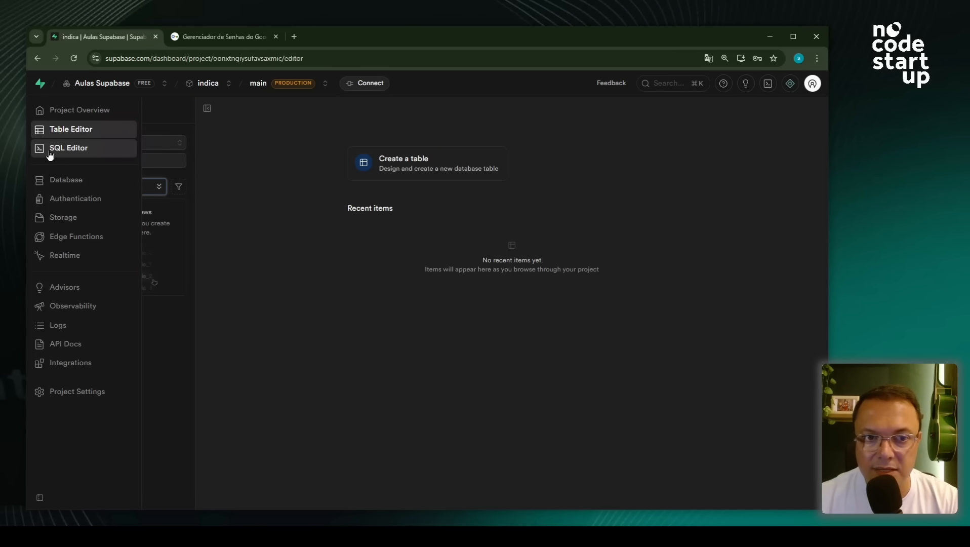
pyautogui.click(69, 150)
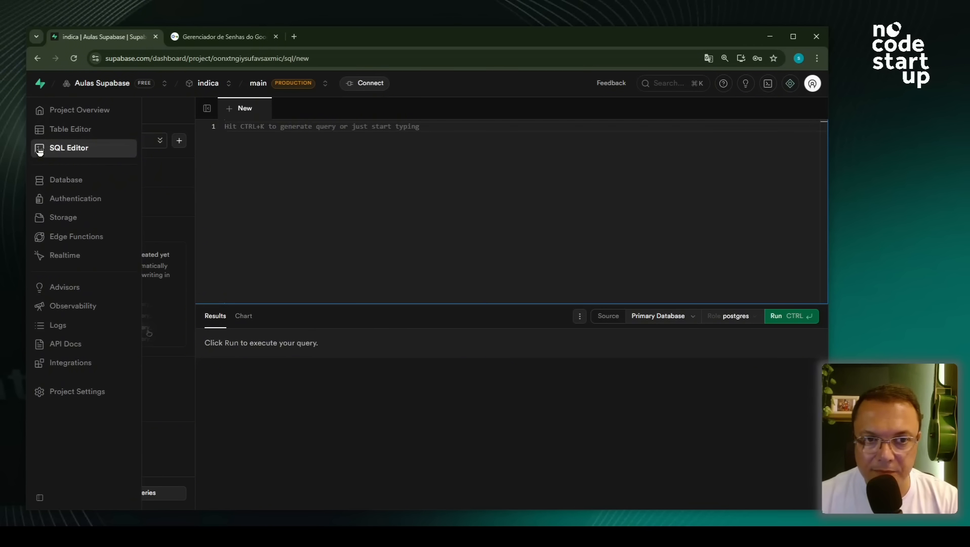
pyautogui.click(68, 185)
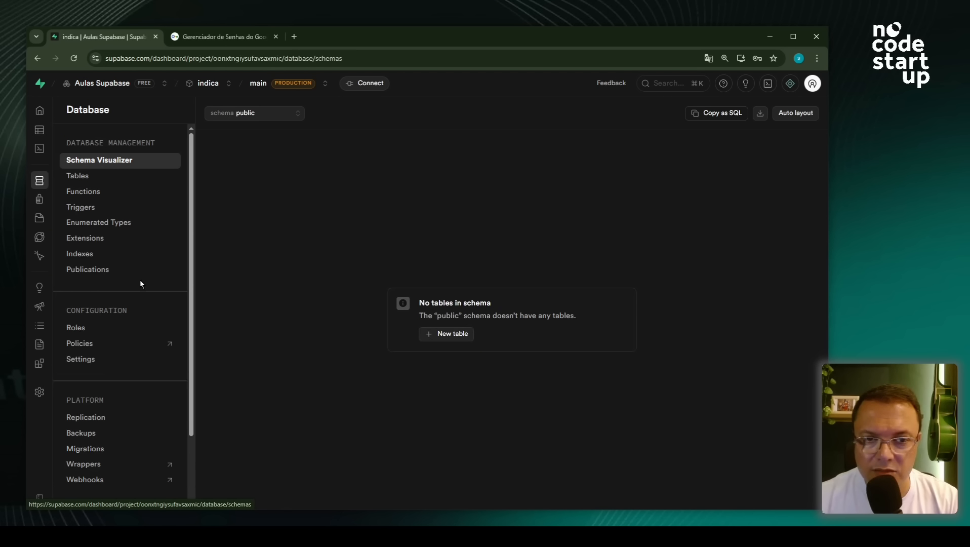
# - Step through the Database Tables, Functions, Triggers, Enumerated Types, Extensions and Indexes pages
pyautogui.click(119, 177)
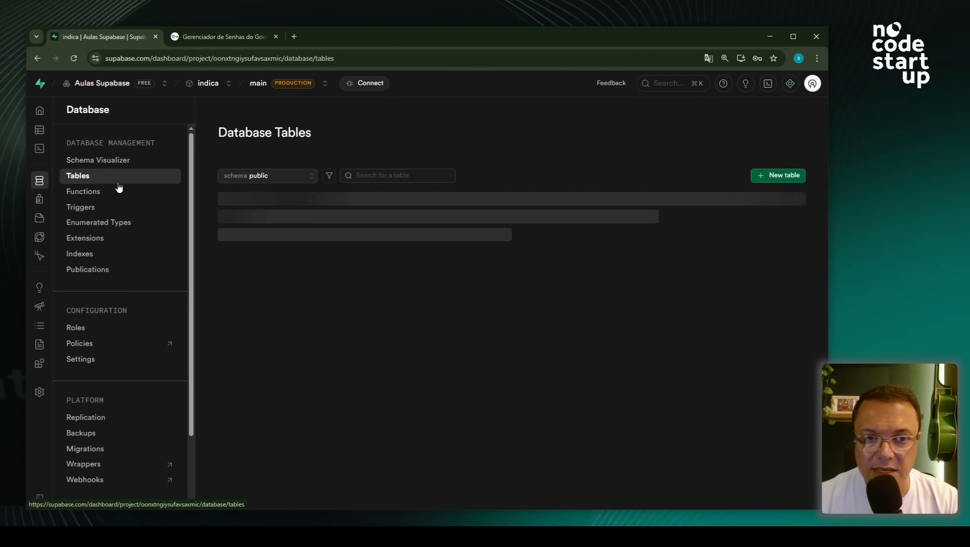
pyautogui.click(119, 192)
pyautogui.click(123, 207)
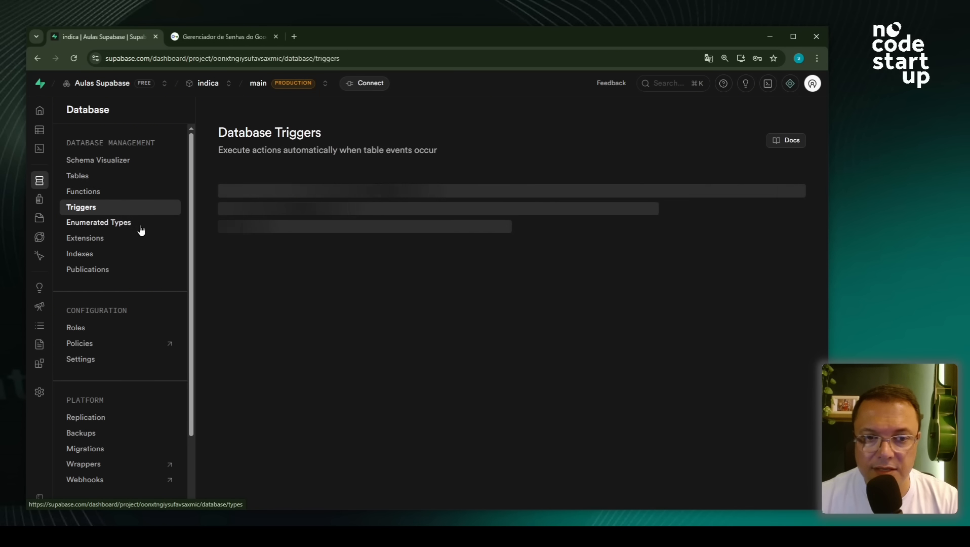
pyautogui.click(140, 225)
pyautogui.click(140, 242)
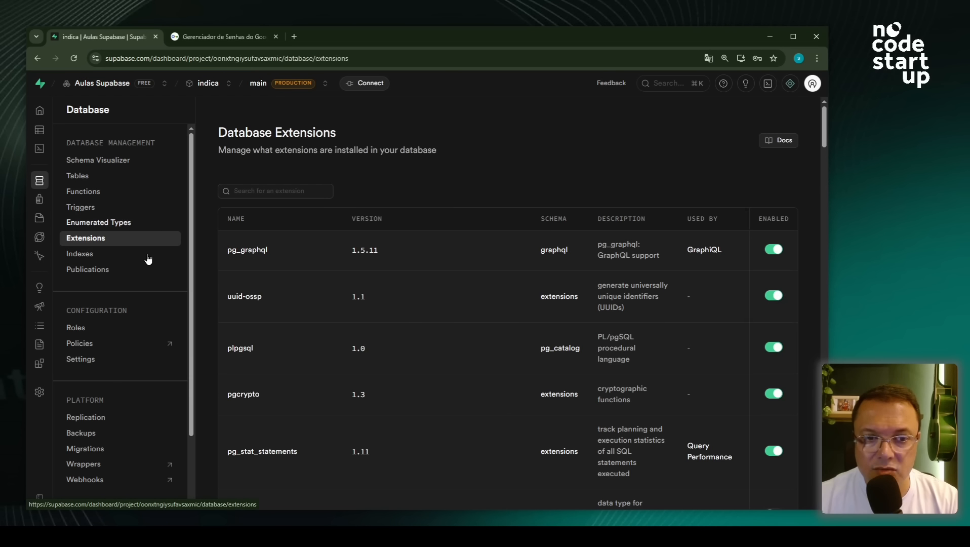
pyautogui.click(147, 257)
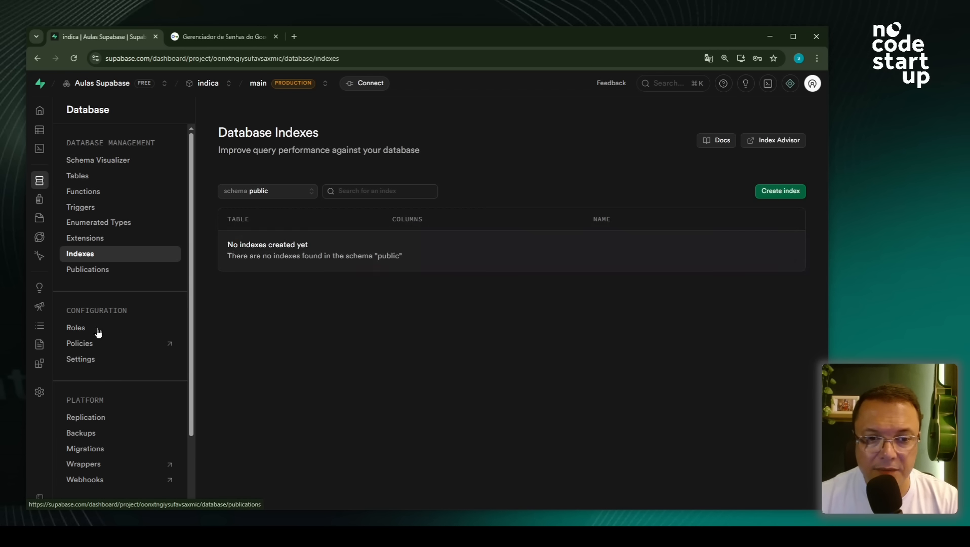
# - Browse Authentication's Users, Email, Policies, Sign In / Providers and Sessions pages
pyautogui.moveTo(40, 182)
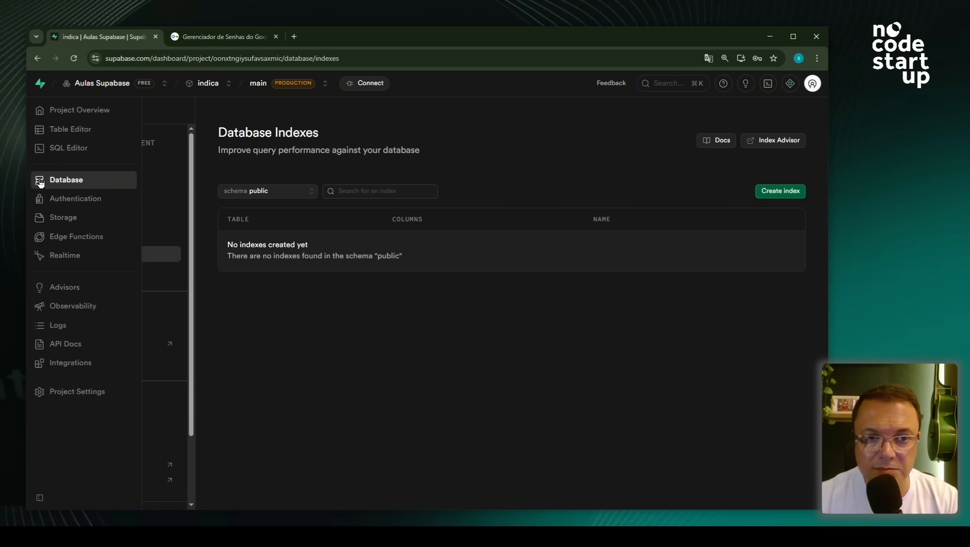
pyautogui.click(72, 202)
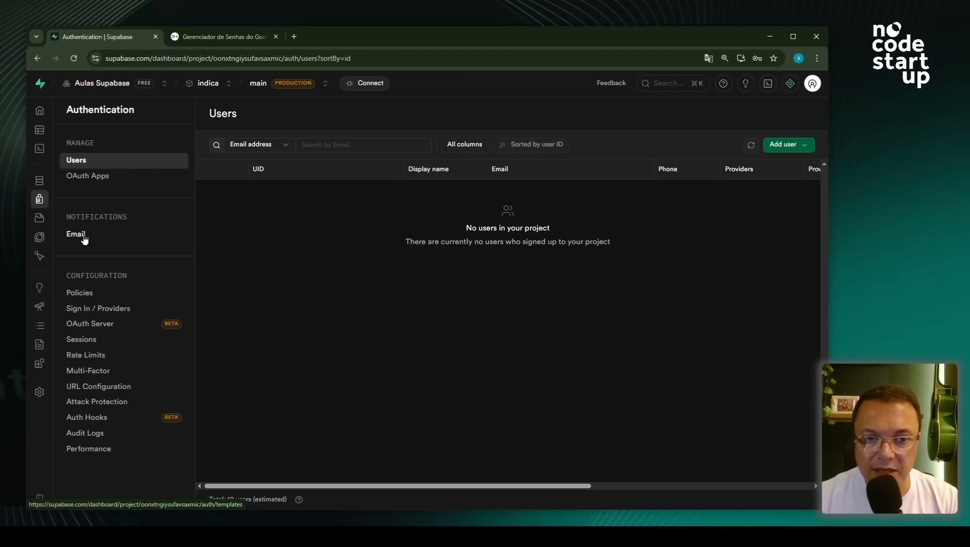
pyautogui.click(125, 242)
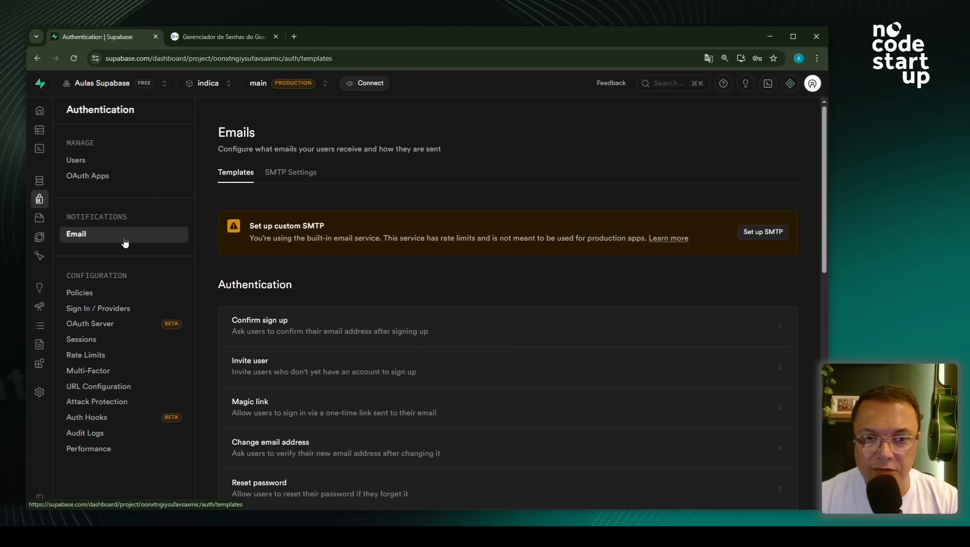
pyautogui.click(108, 297)
pyautogui.click(114, 312)
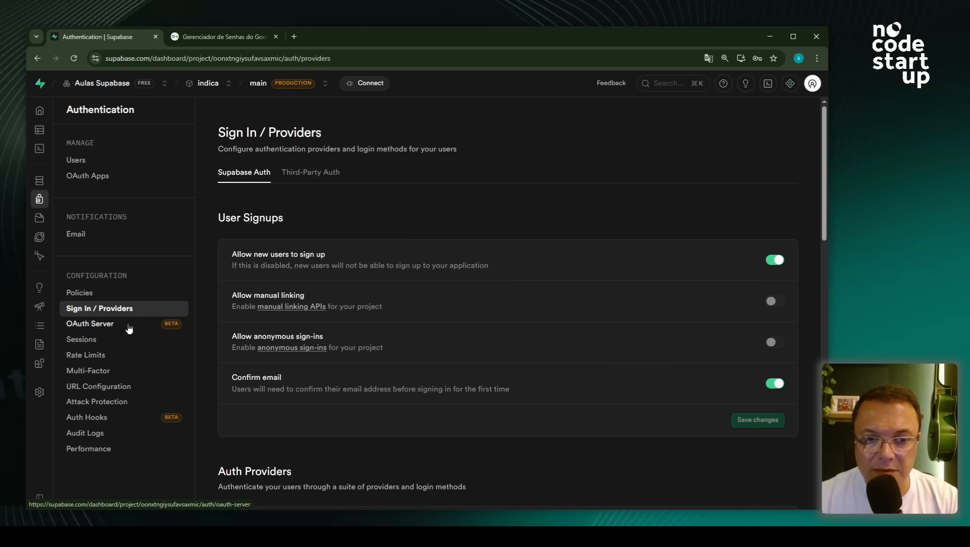
pyautogui.click(92, 341)
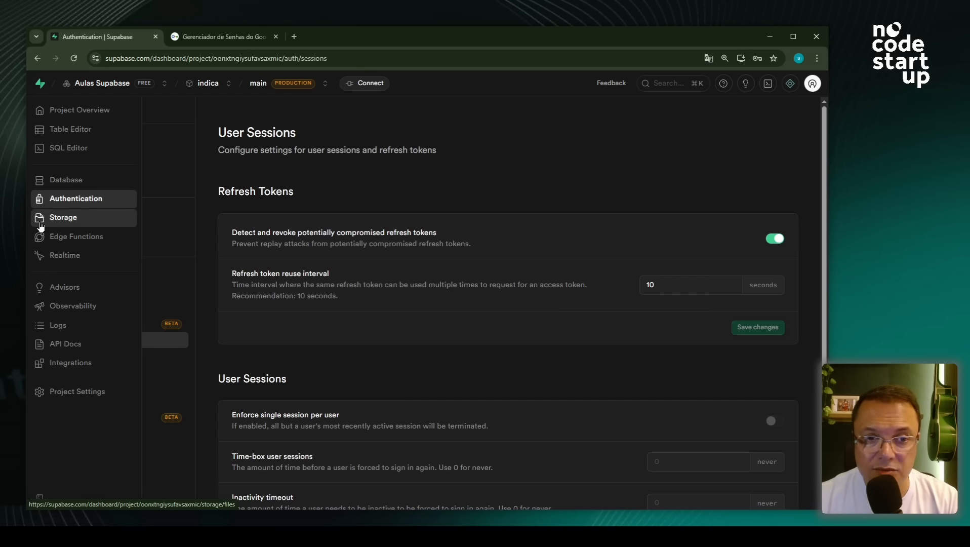
# - Visit the Storage, Edge Functions and Realtime pages in turn
pyautogui.click(70, 219)
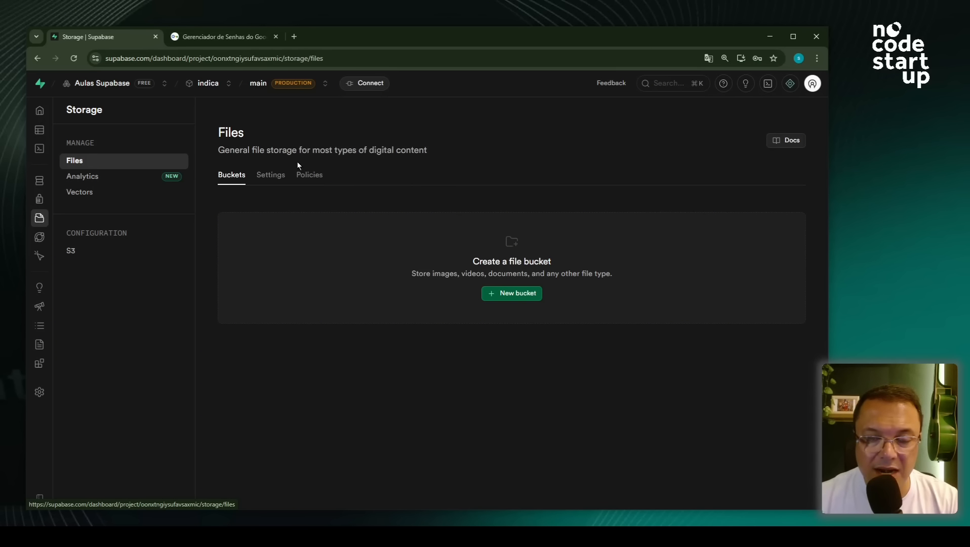
pyautogui.click(70, 239)
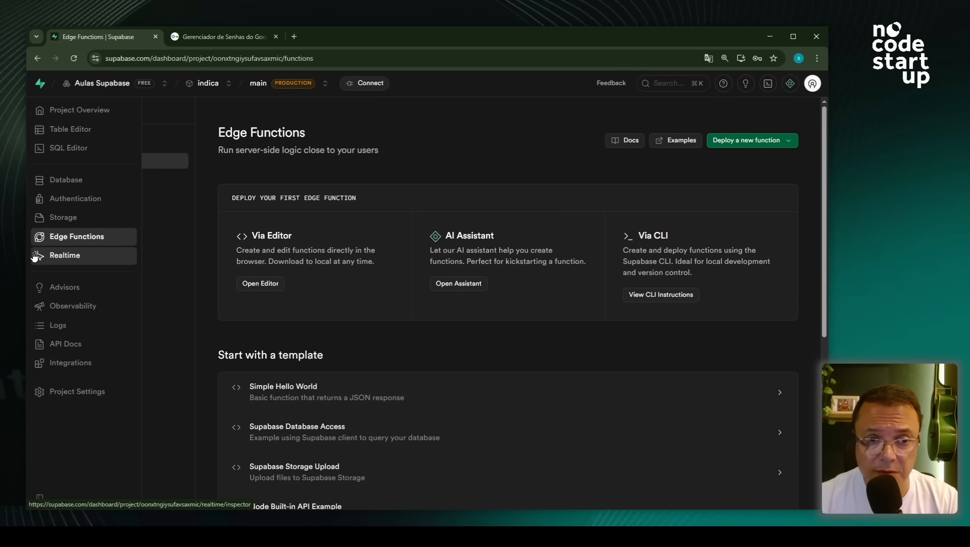
pyautogui.click(65, 261)
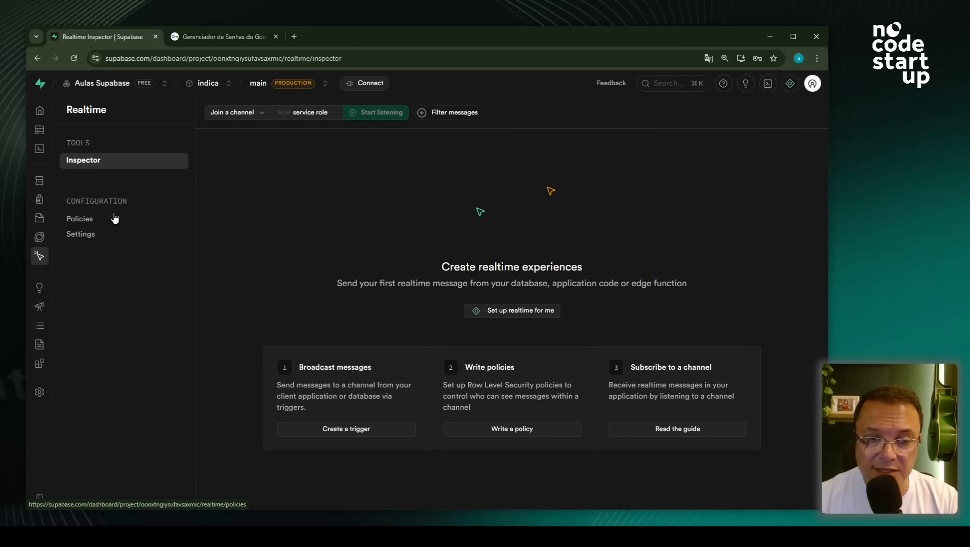
# - Check the Security Advisor's Errors, Warnings and Info tabs, then view the API Gateway report
pyautogui.moveTo(71, 236)
pyautogui.click(74, 291)
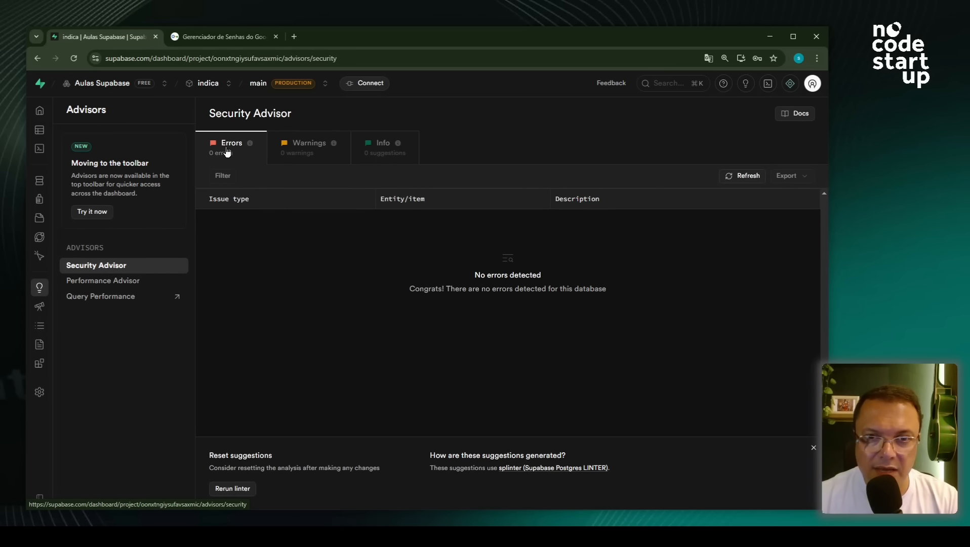
pyautogui.click(317, 148)
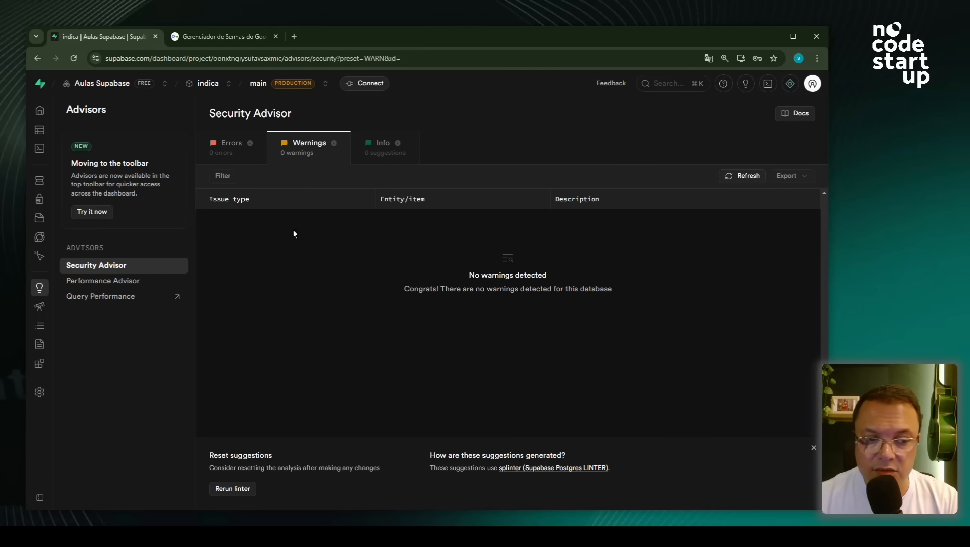
pyautogui.click(385, 148)
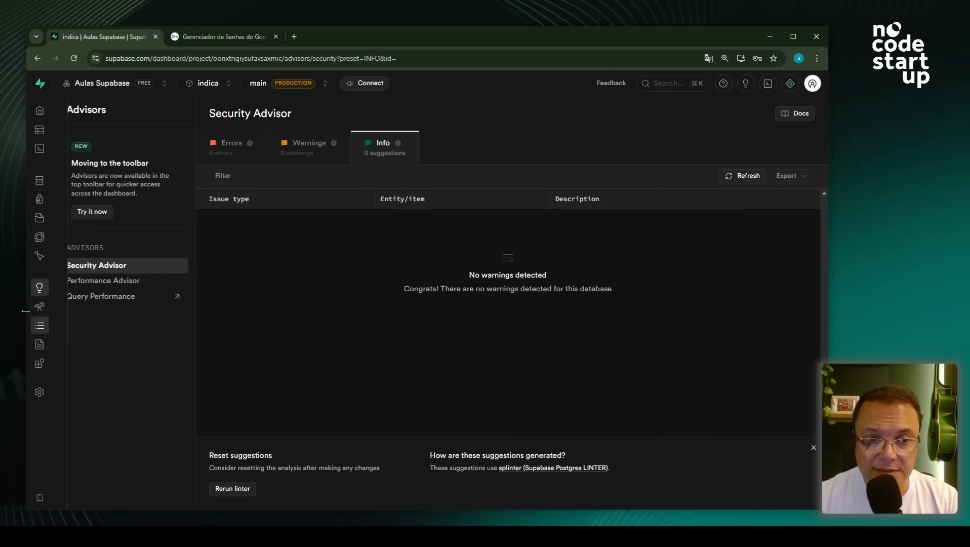
pyautogui.moveTo(40, 304)
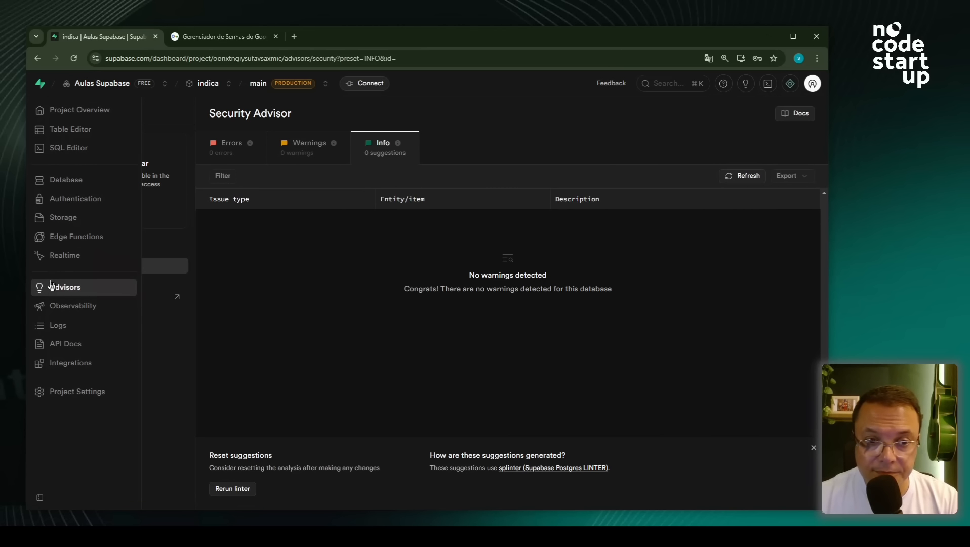
pyautogui.click(65, 314)
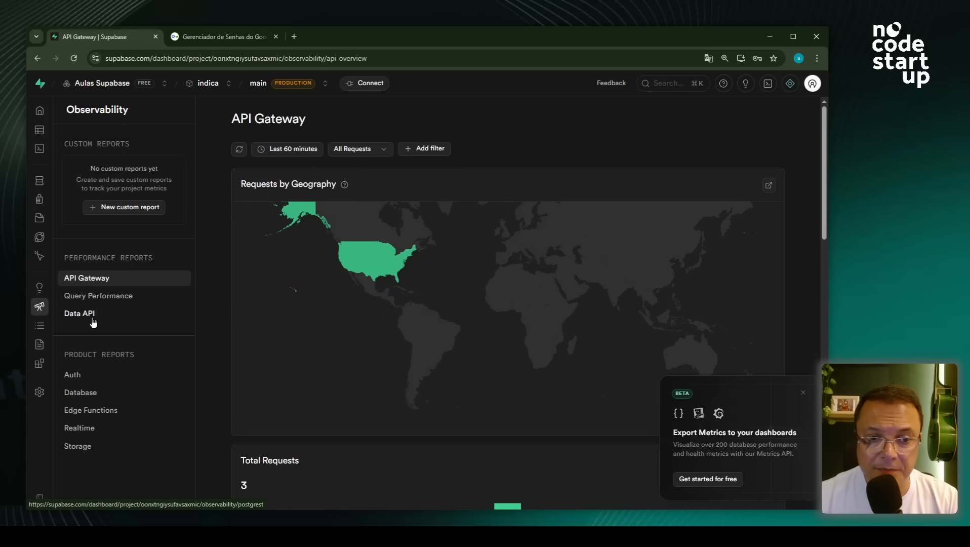
# - View the Query Performance and Data API reports, then the Logs explorer's sample edge_logs query
pyautogui.click(101, 304)
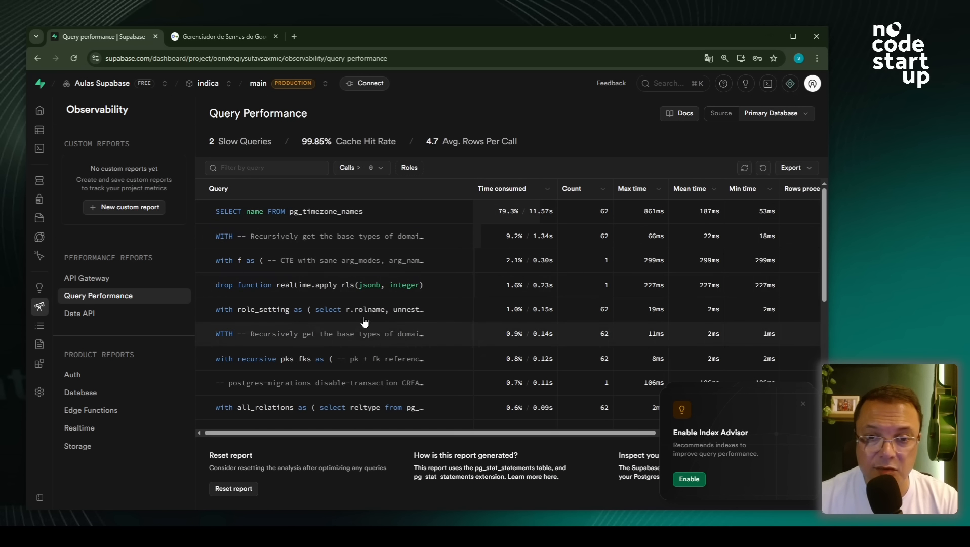
pyautogui.click(113, 318)
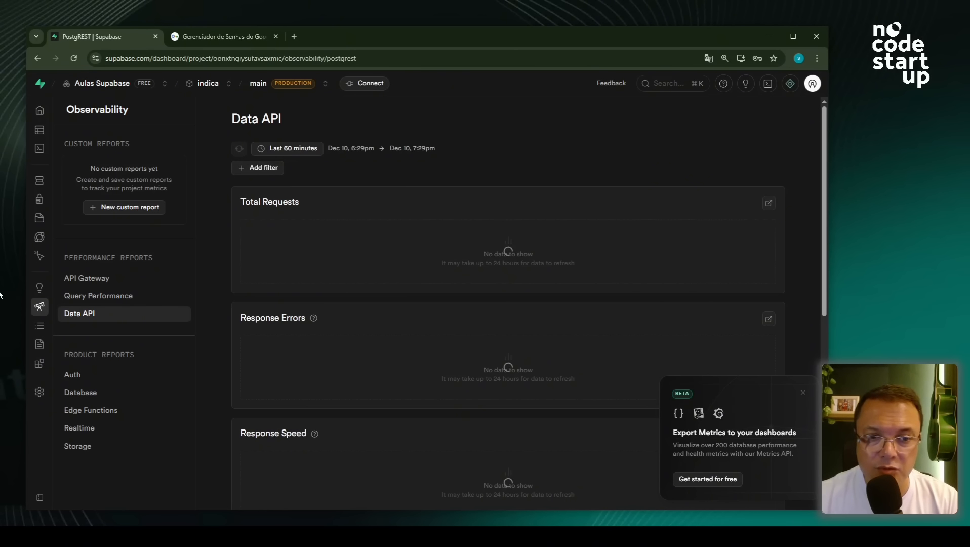
pyautogui.click(65, 330)
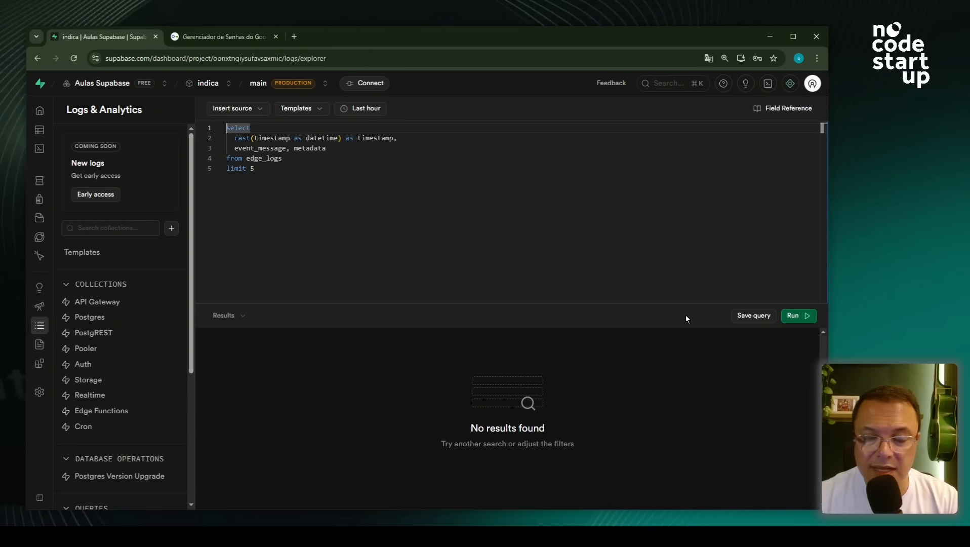
# - Read the API Docs introduction, then browse the Integrations catalogue of Cron, Queues and wrappers
pyautogui.click(71, 349)
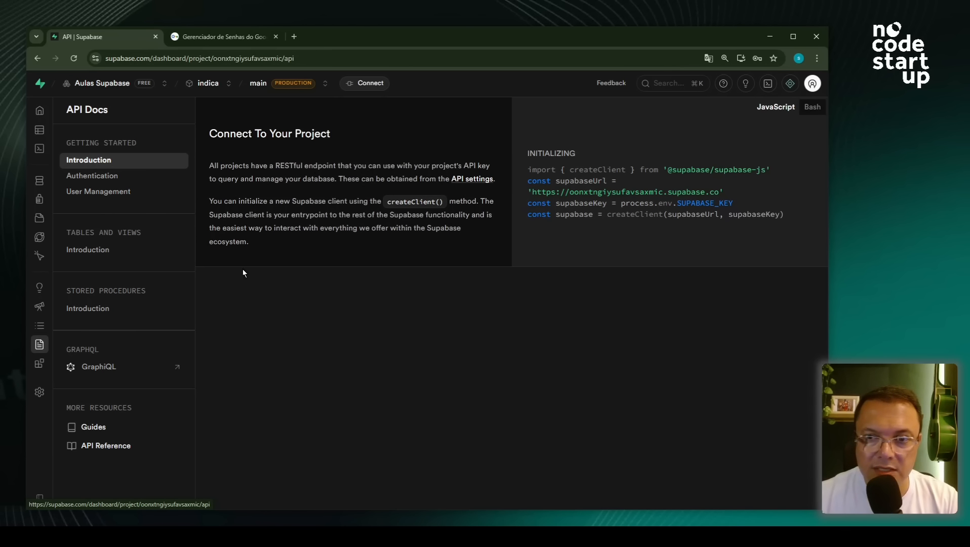
pyautogui.click(71, 371)
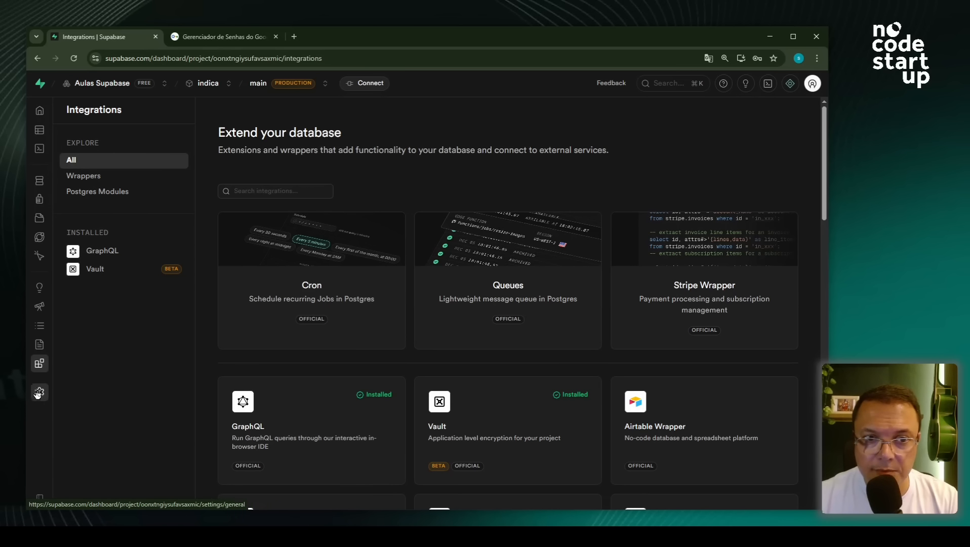
pyautogui.moveTo(70, 403)
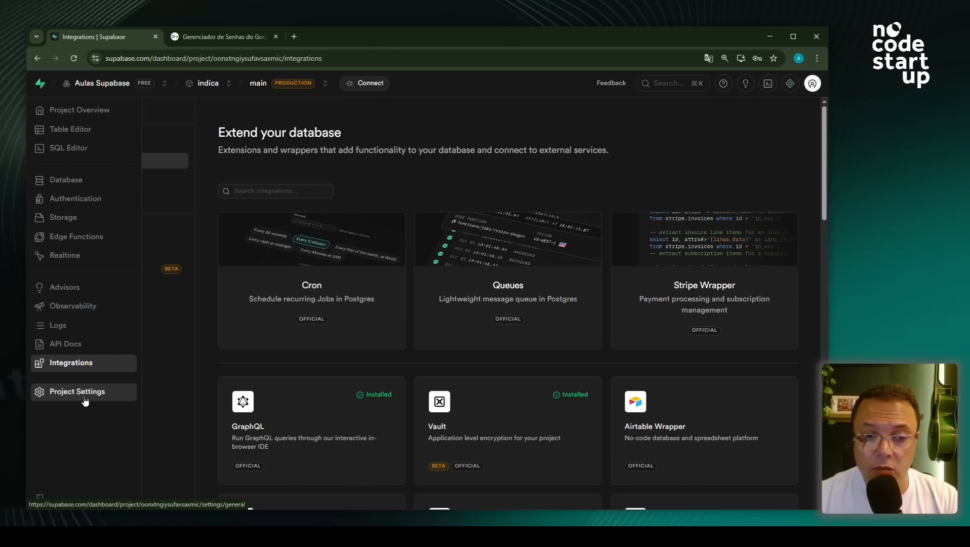
# - Check the General project settings, selecting the project ID and the project name 'indica'
pyautogui.click(82, 400)
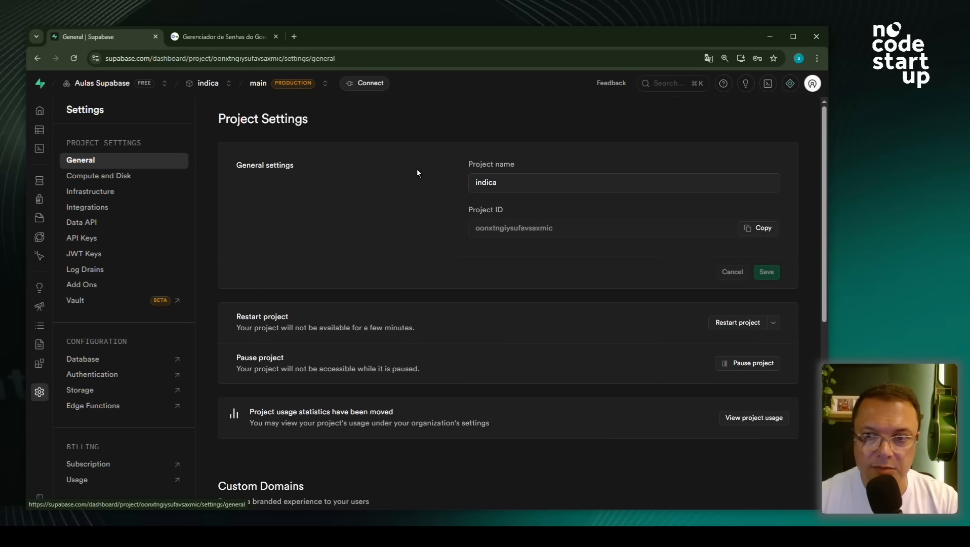
pyautogui.moveTo(559, 227); pyautogui.dragTo(480, 227)
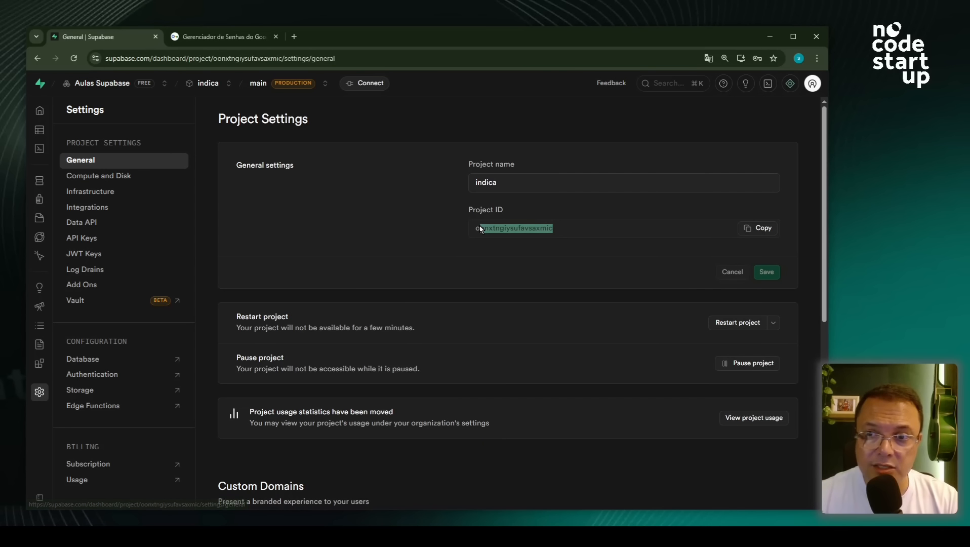
pyautogui.moveTo(508, 181); pyautogui.dragTo(374, 267)
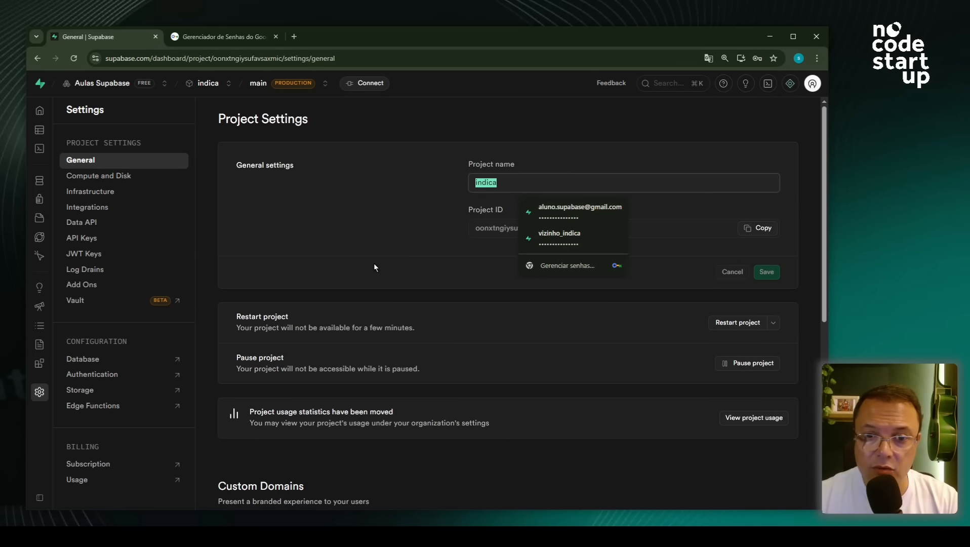
# - Review Compute and Disk, then Infrastructure down to Service Versions showing Postgres 17.6.1.054
pyautogui.click(117, 183)
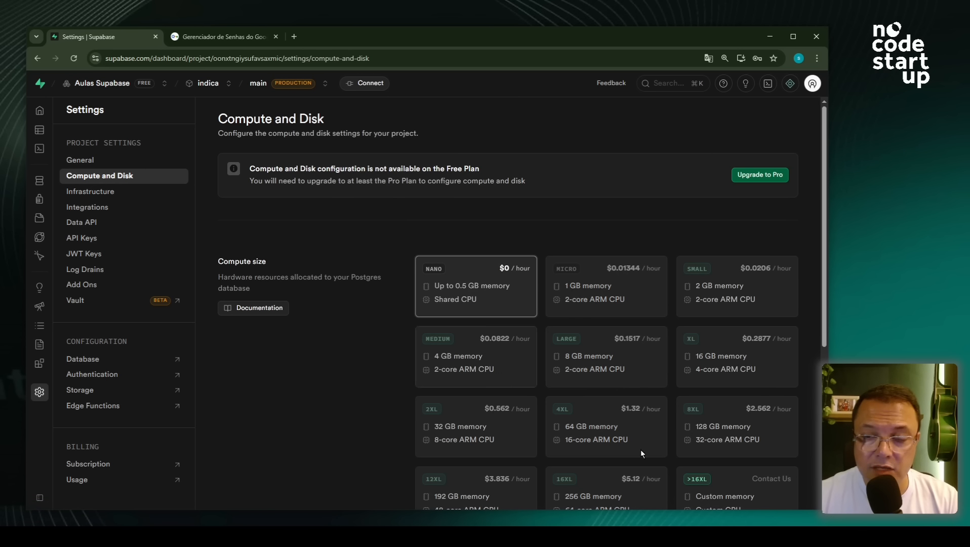
pyautogui.click(118, 194)
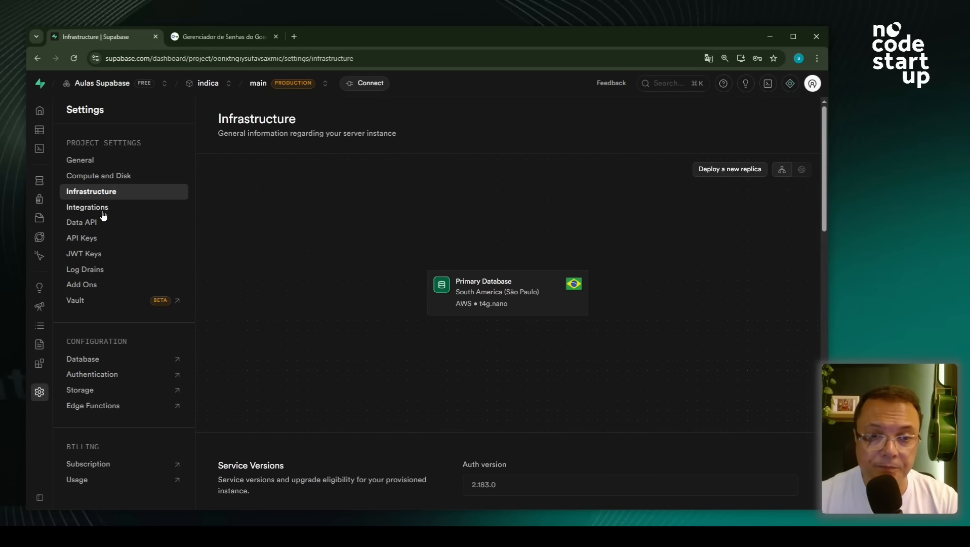
pyautogui.scroll(-5, 466, 452)
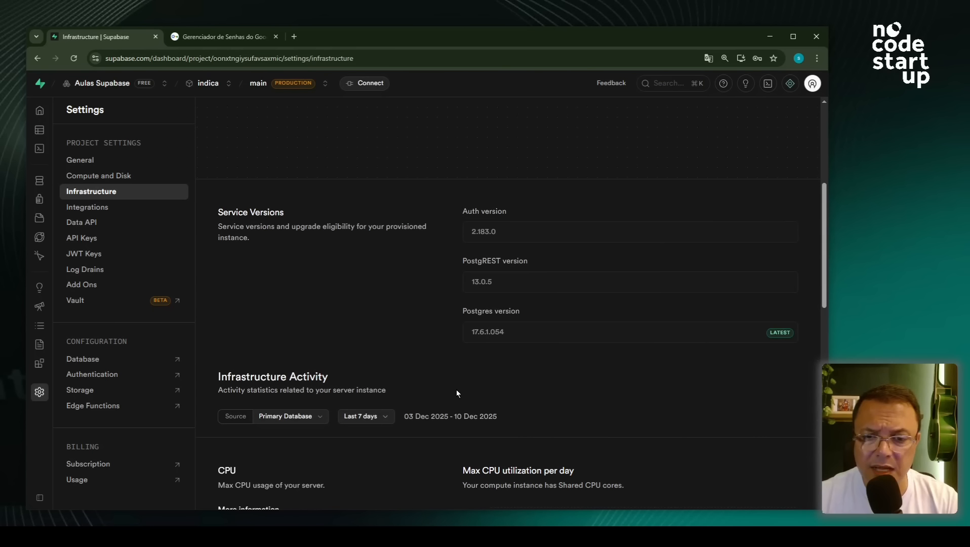
# - Select the full Project URL in Data API settings, then view the API Keys page
pyautogui.click(105, 215)
pyautogui.click(92, 223)
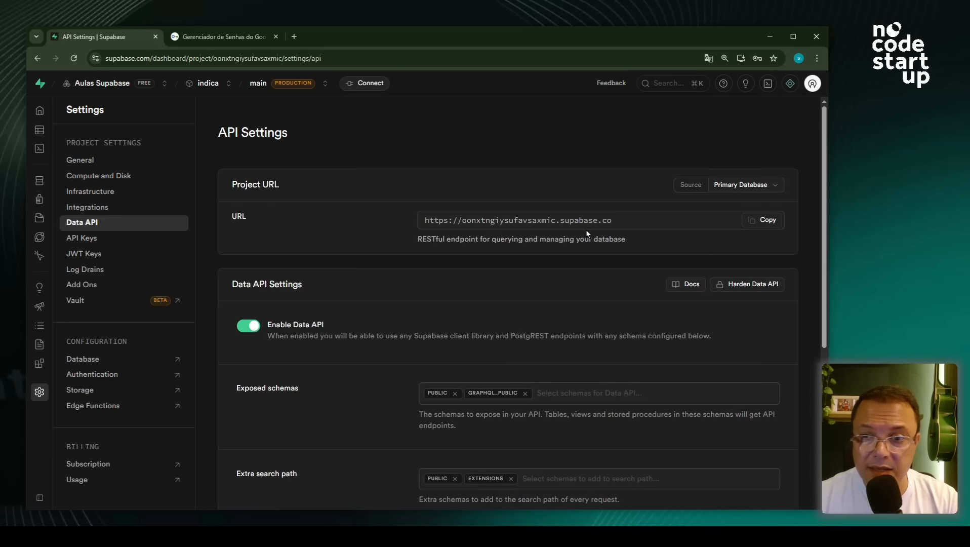
pyautogui.moveTo(624, 219); pyautogui.dragTo(350, 220)
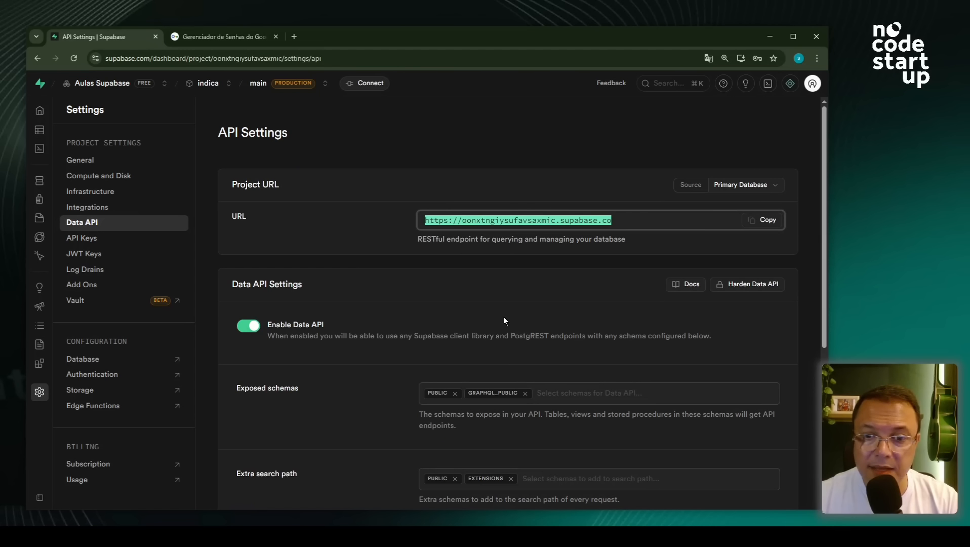
pyautogui.click(90, 239)
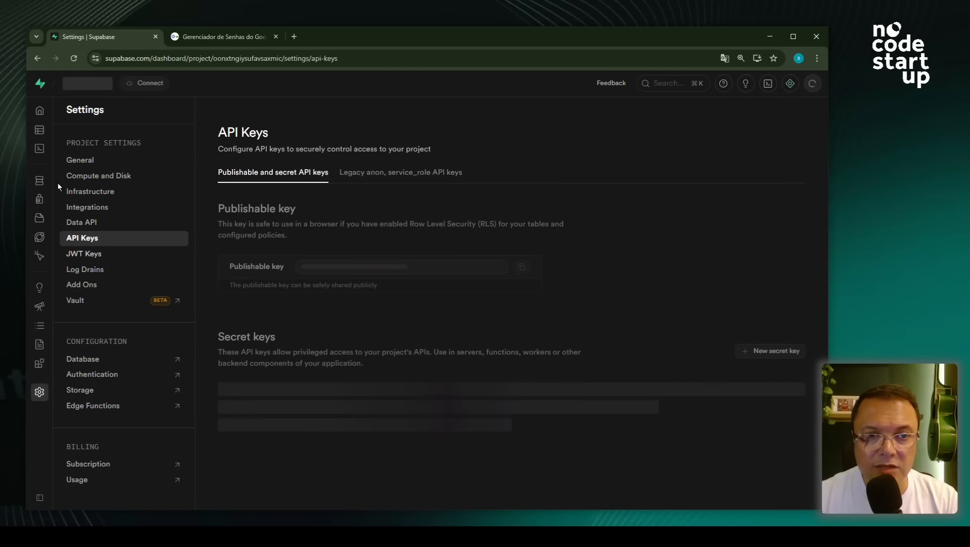
pyautogui.click(55, 116)
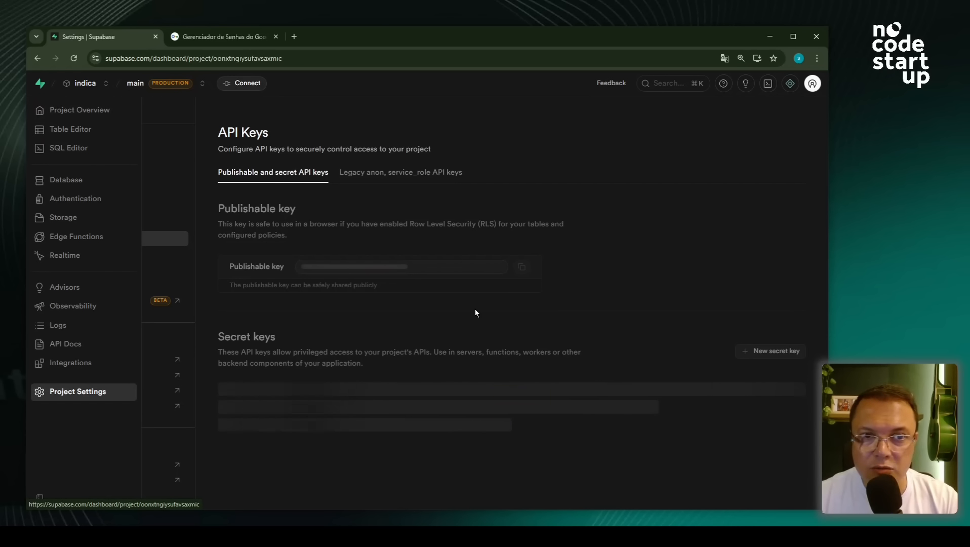
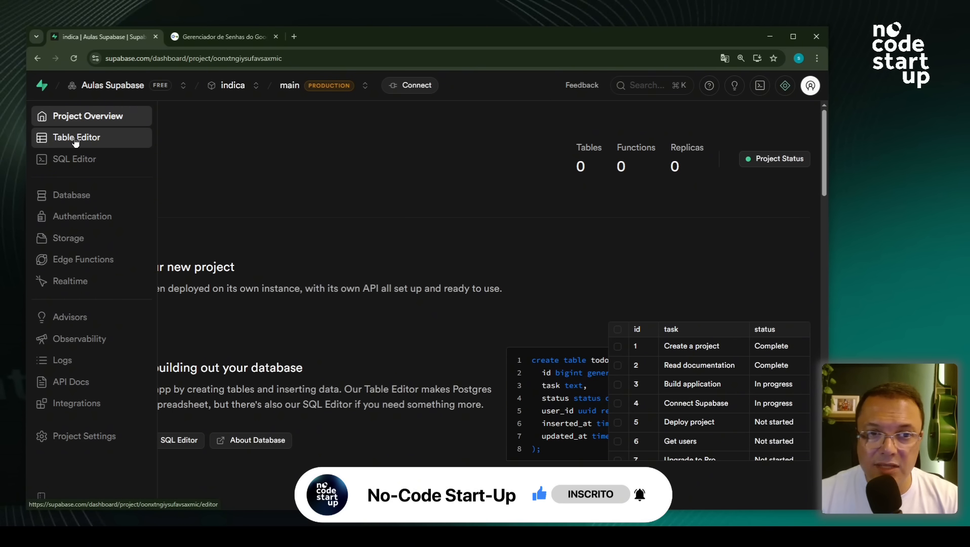
# - Open the Table Editor and keep 'public' as the working schema, which has no tables yet
pyautogui.click(73, 138)
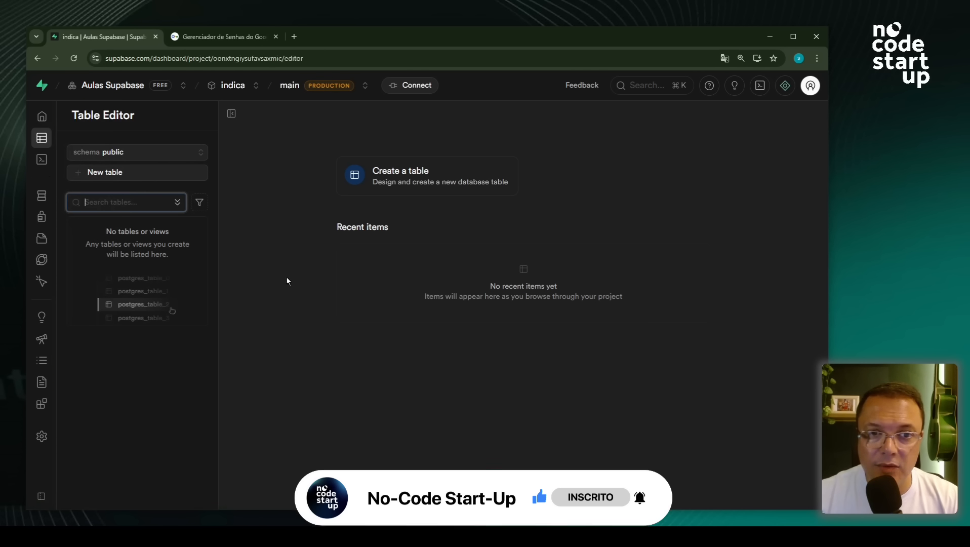
pyautogui.click(125, 155)
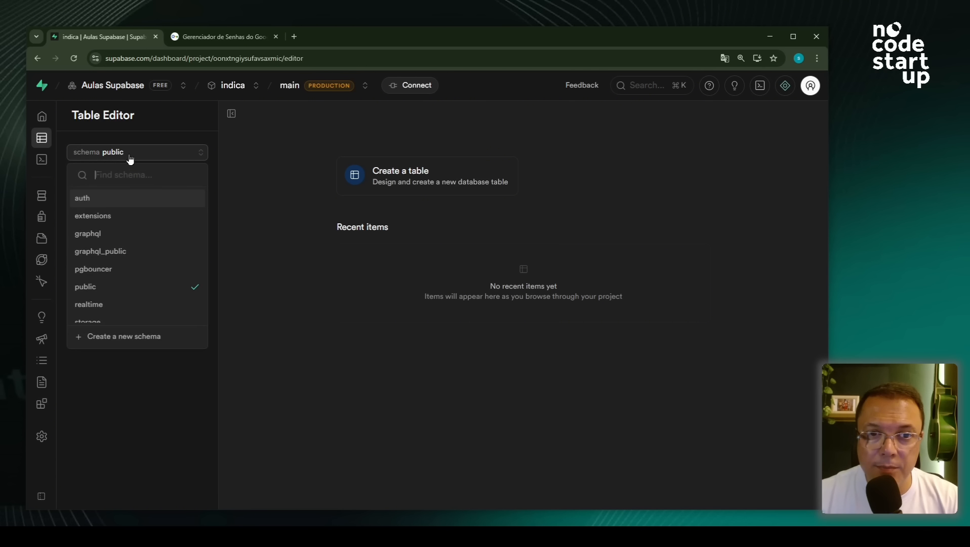
pyautogui.click(114, 294)
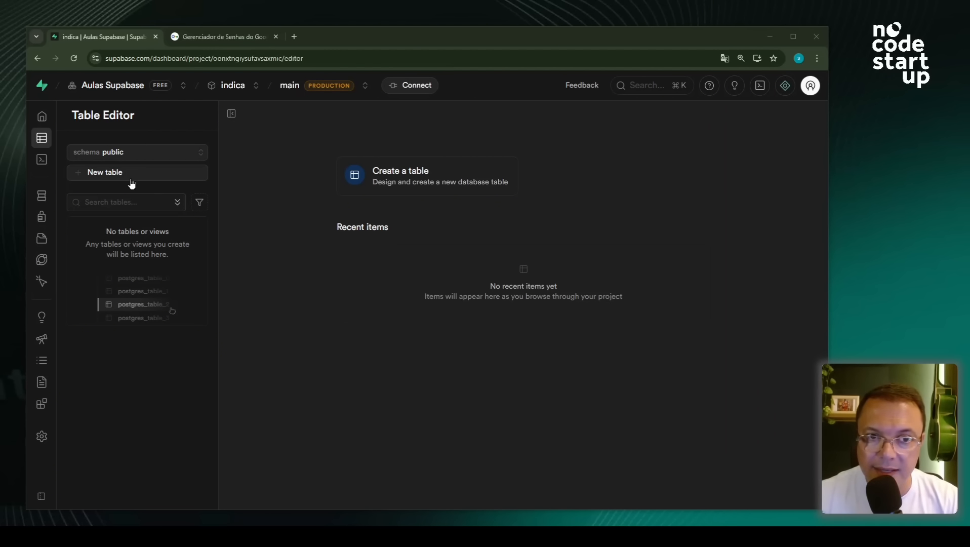
# - Start a new table named 'usuarios'
pyautogui.click(115, 172)
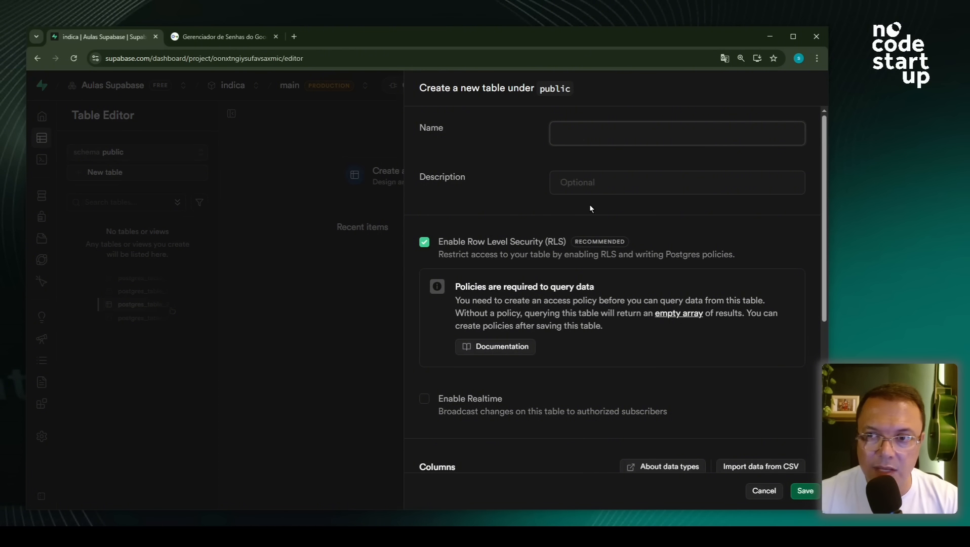
pyautogui.write('u')
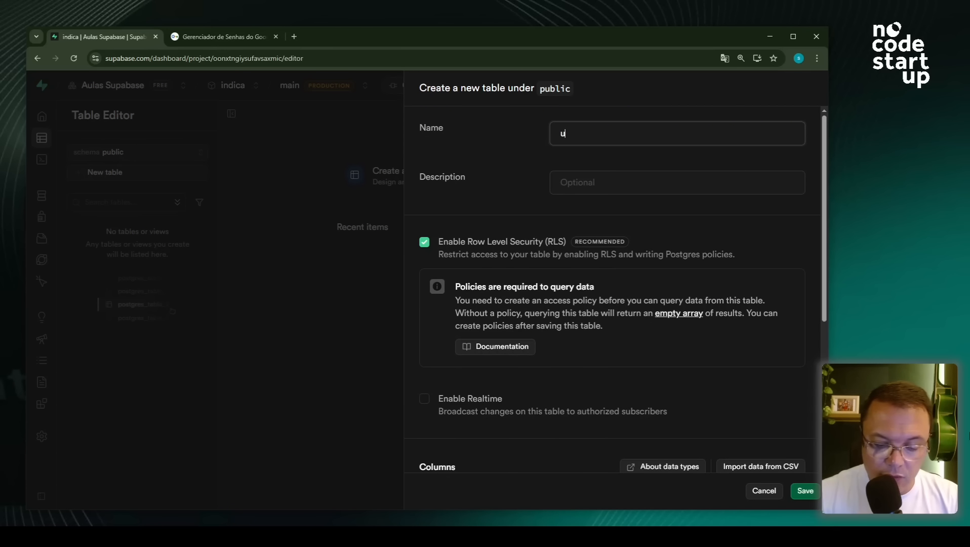
pyautogui.write('suarios')
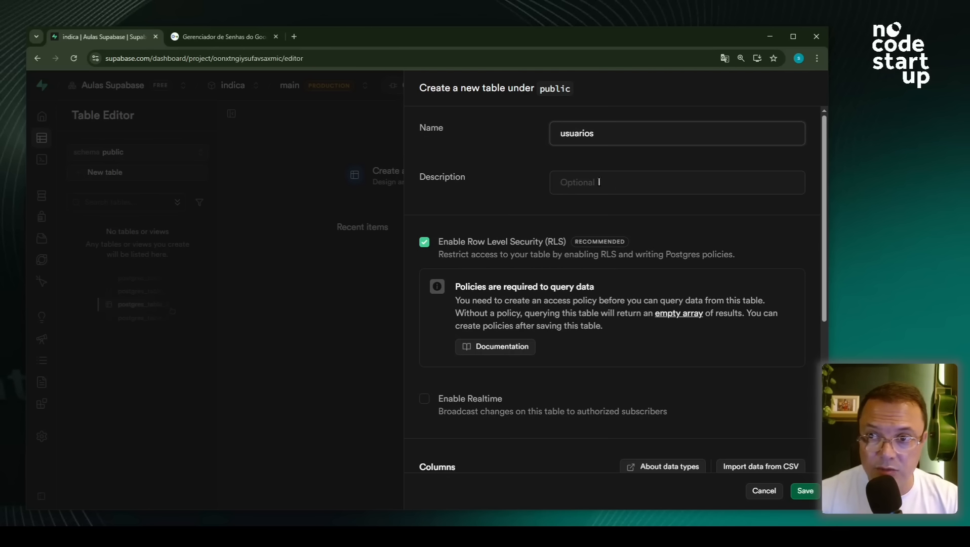
pyautogui.scroll(-5, 651, 326)
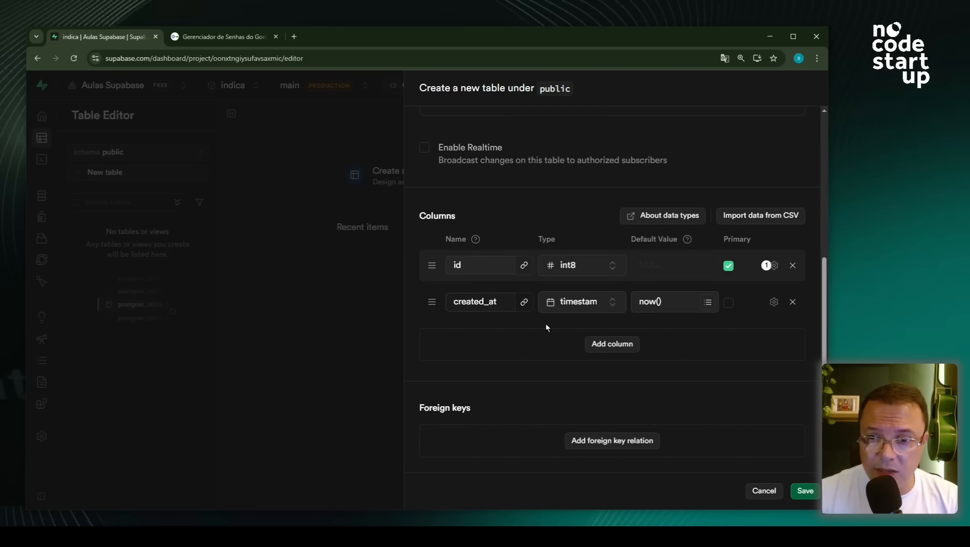
# - Add a user_id column below the default id and created_at columns
pyautogui.click(595, 344)
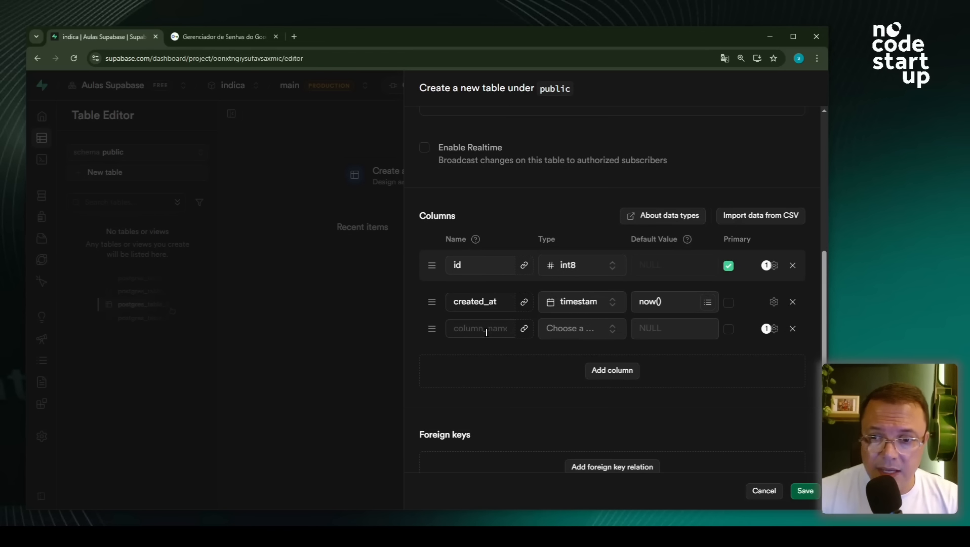
pyautogui.click(486, 332)
pyautogui.write('user_id')
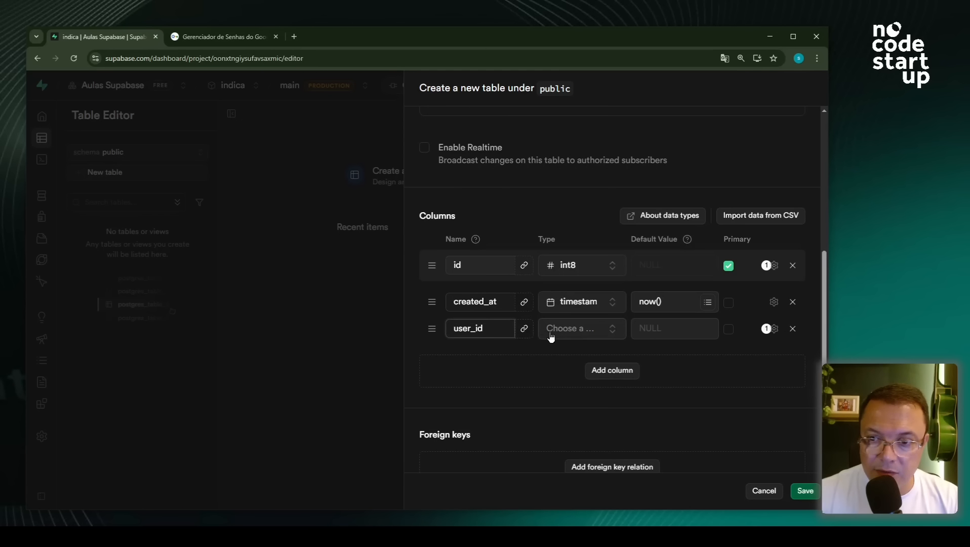
pyautogui.click(551, 337)
pyautogui.click(551, 335)
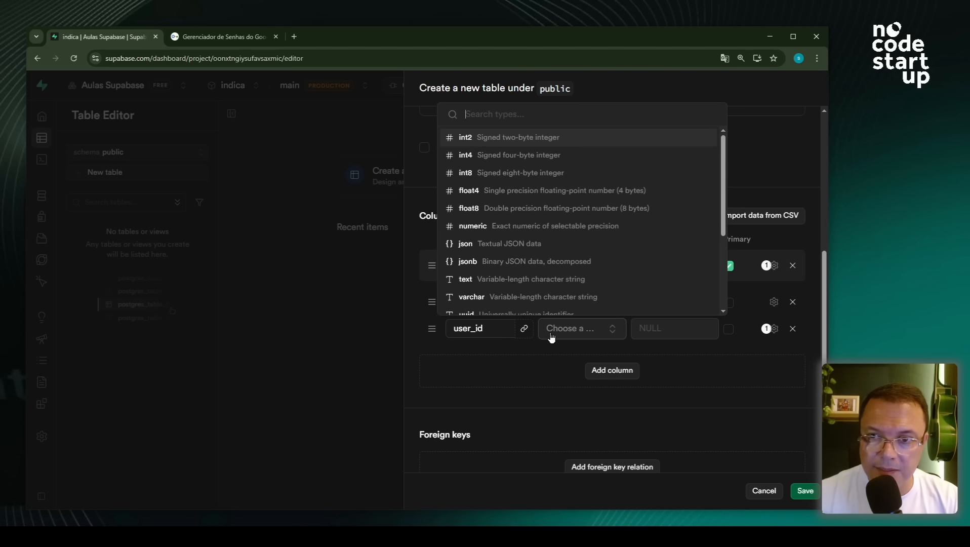
pyautogui.click(535, 358)
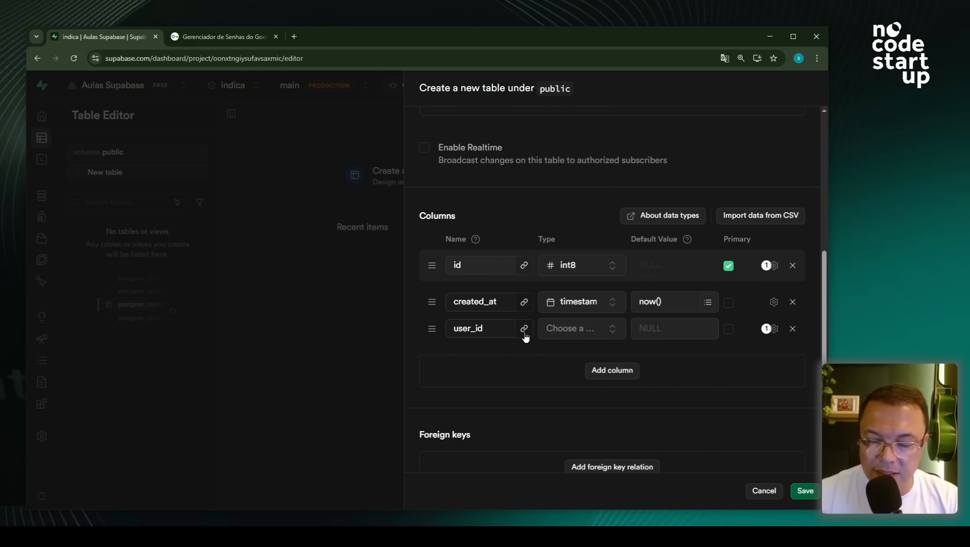
pyautogui.click(525, 332)
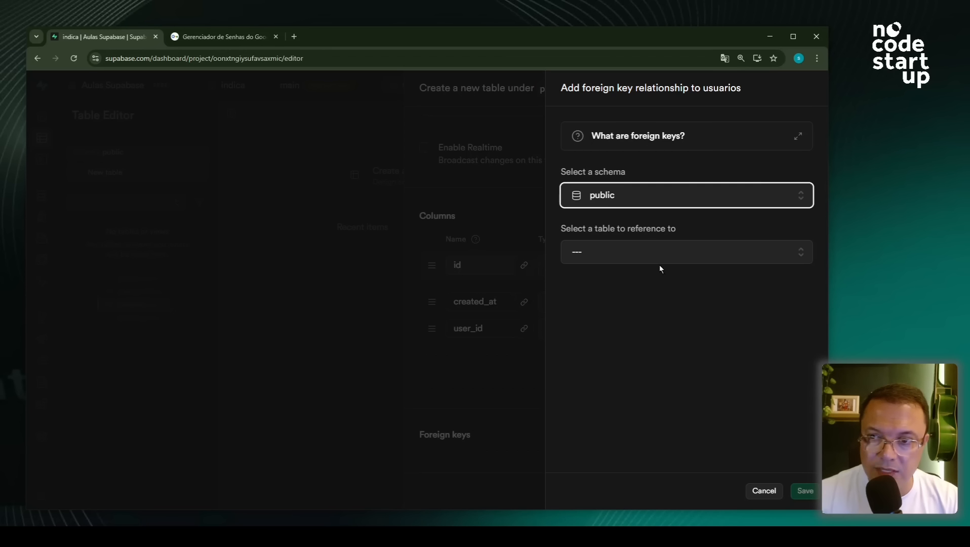
# - Make user_id a uuid foreign key referencing auth.users id
pyautogui.click(611, 200)
pyautogui.scroll(-2, 644, 317)
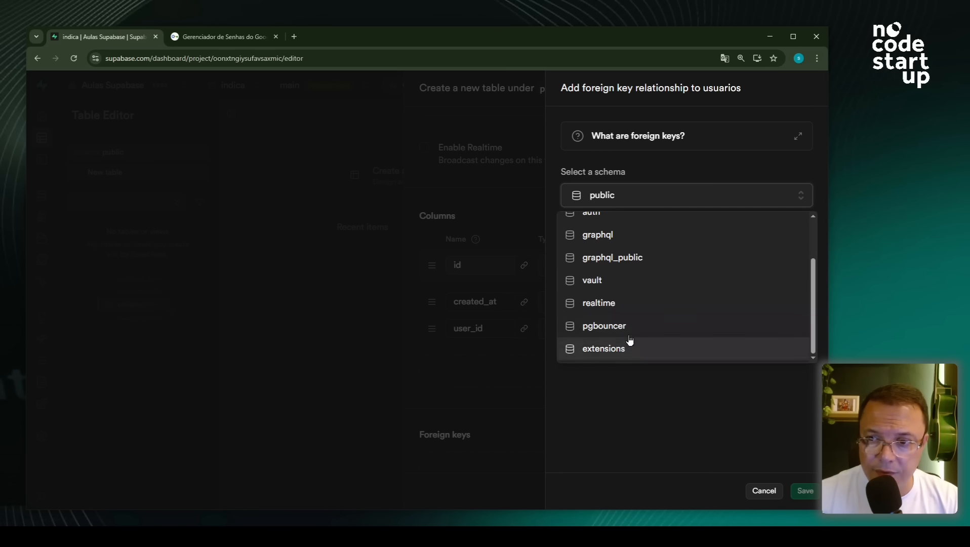
pyautogui.scroll(2, 632, 324)
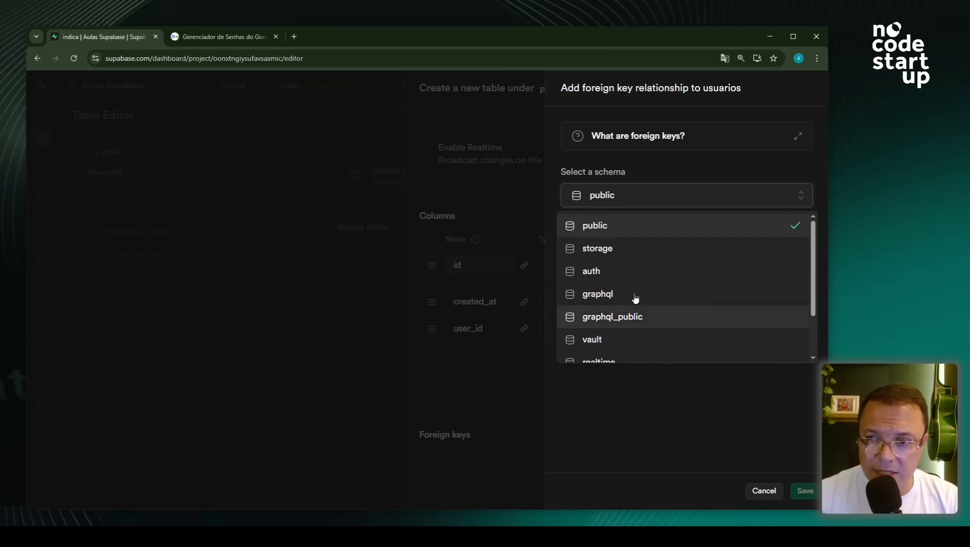
pyautogui.click(605, 276)
pyautogui.click(625, 257)
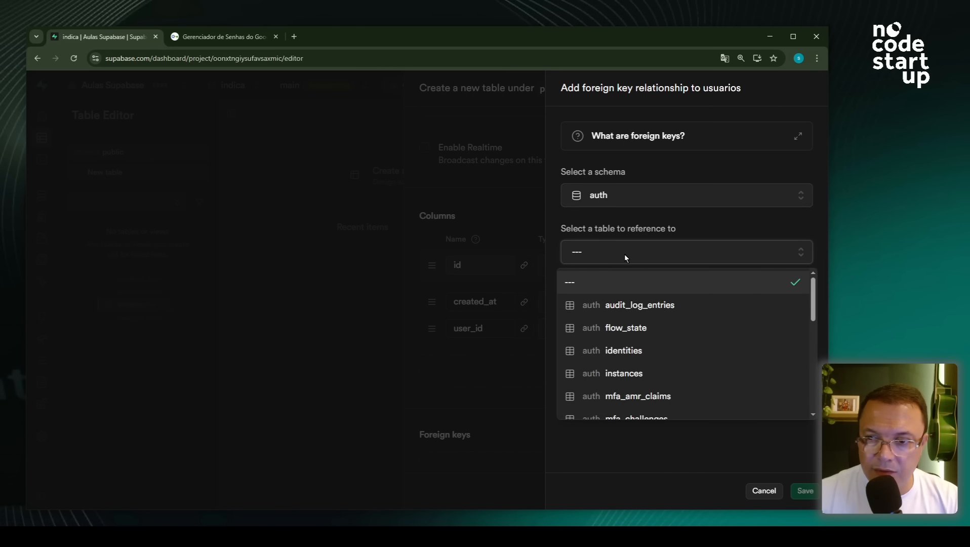
pyautogui.scroll(-6, 663, 328)
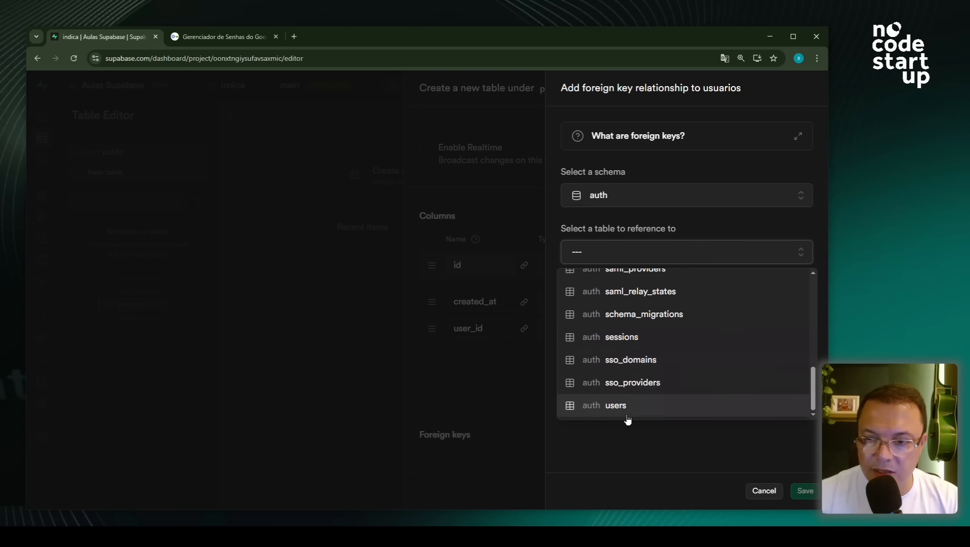
pyautogui.click(615, 405)
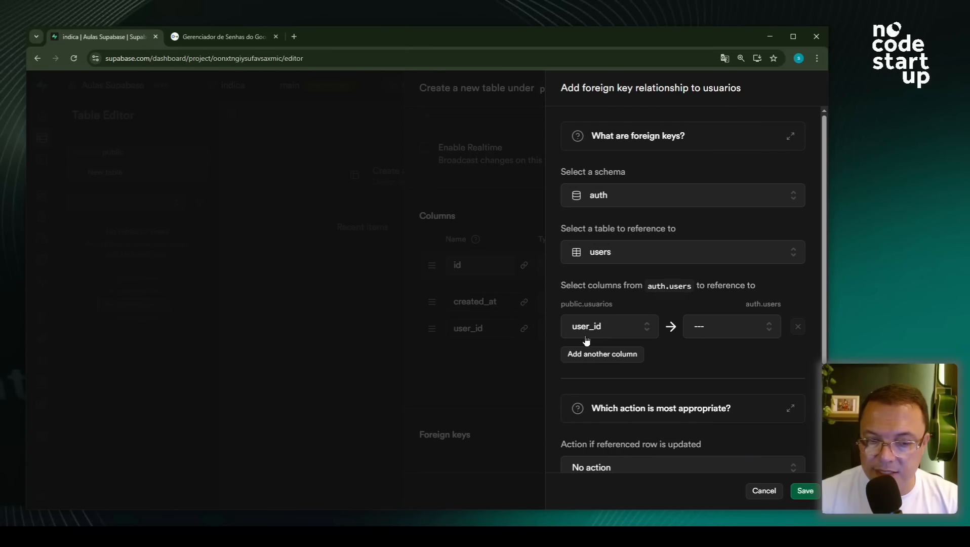
pyautogui.click(709, 332)
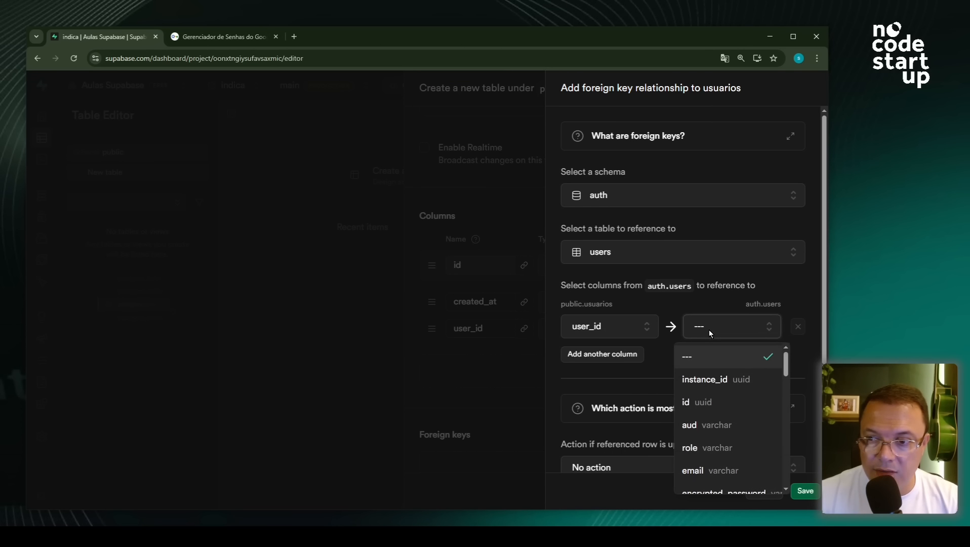
pyautogui.click(703, 412)
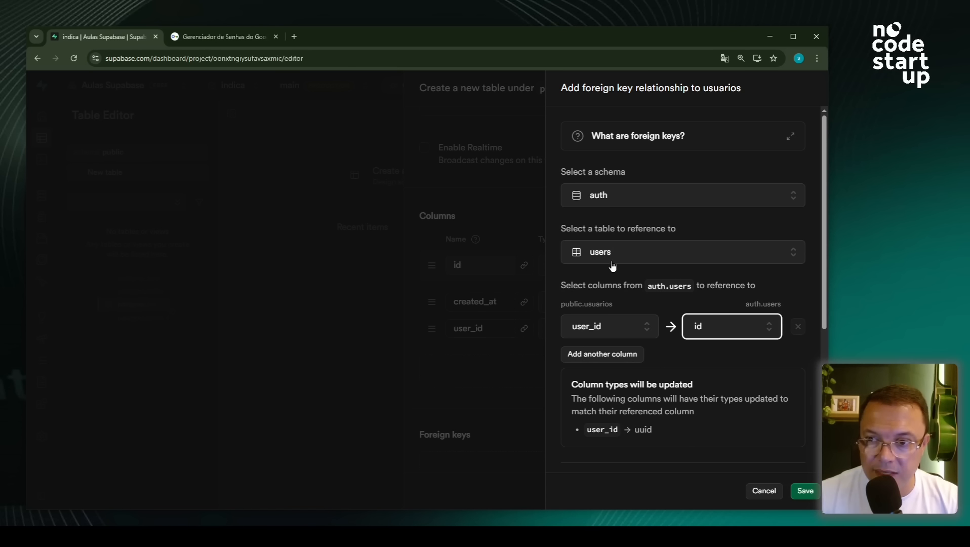
pyautogui.click(803, 493)
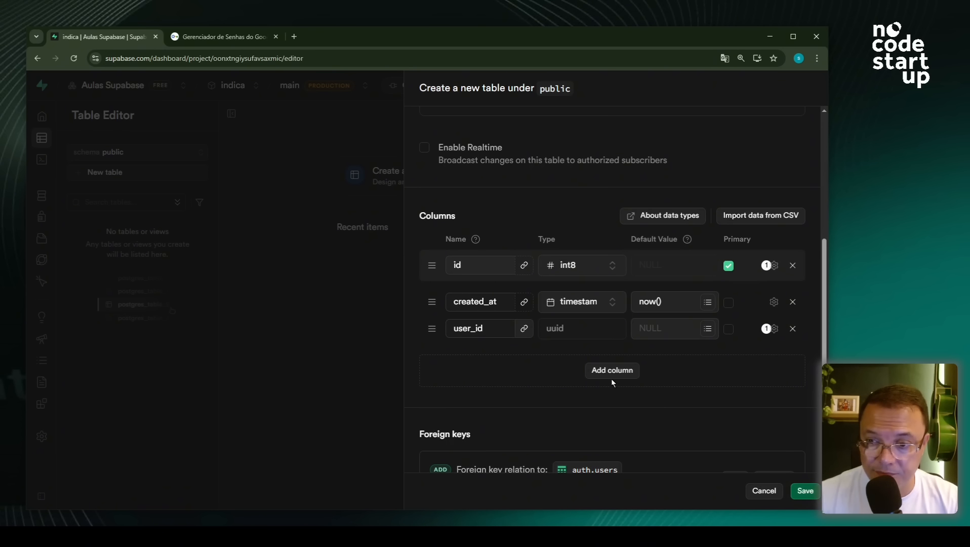
# - Add a text column named nome_completo
pyautogui.click(610, 371)
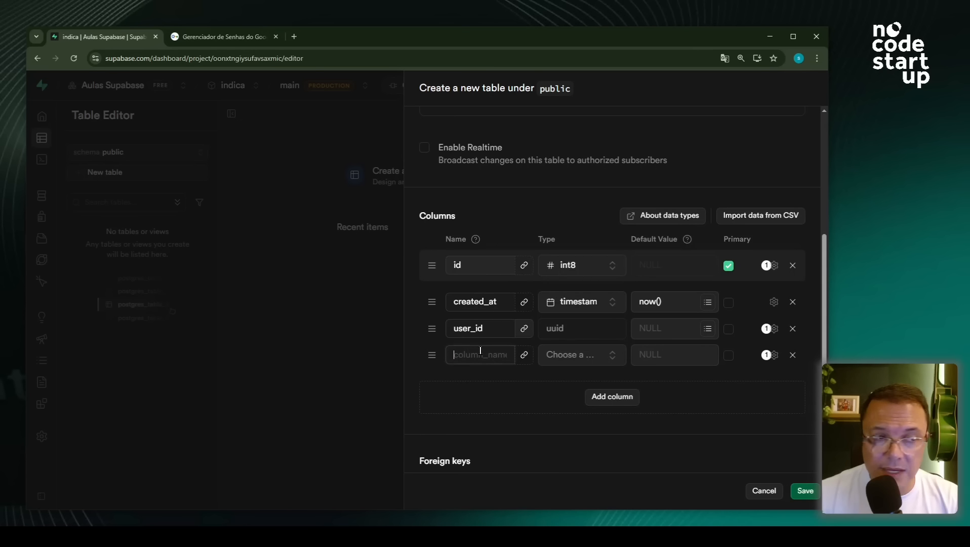
pyautogui.write('no')
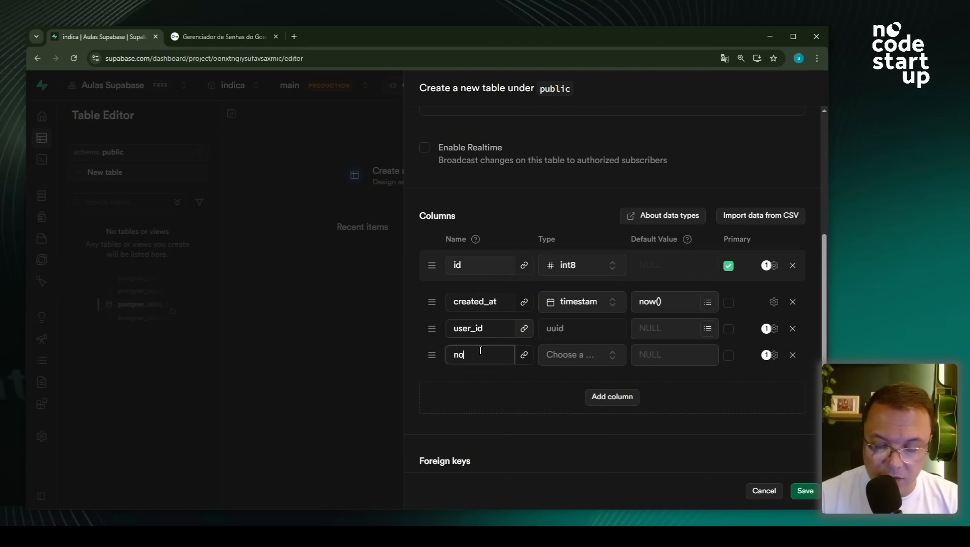
pyautogui.write('me_comple')
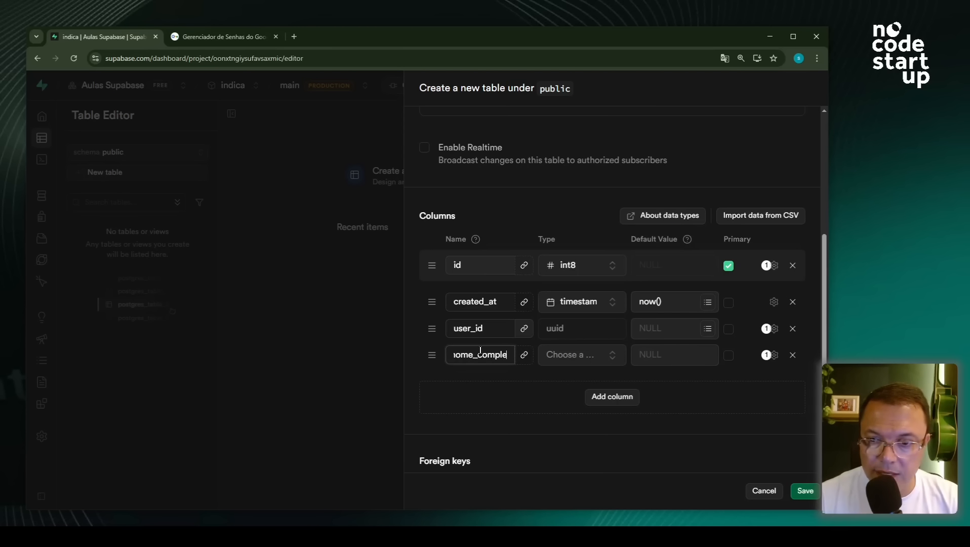
pyautogui.write('to')
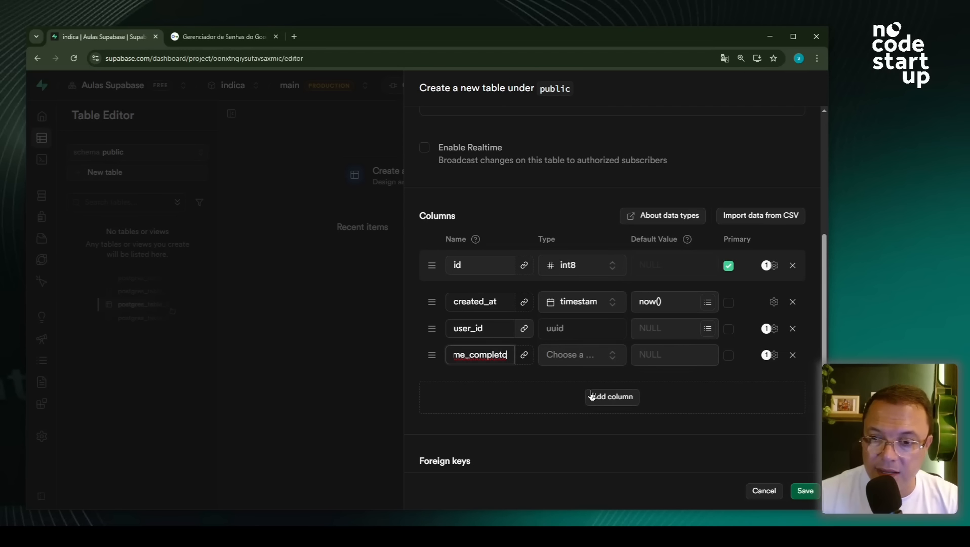
pyautogui.scroll(5, 597, 374)
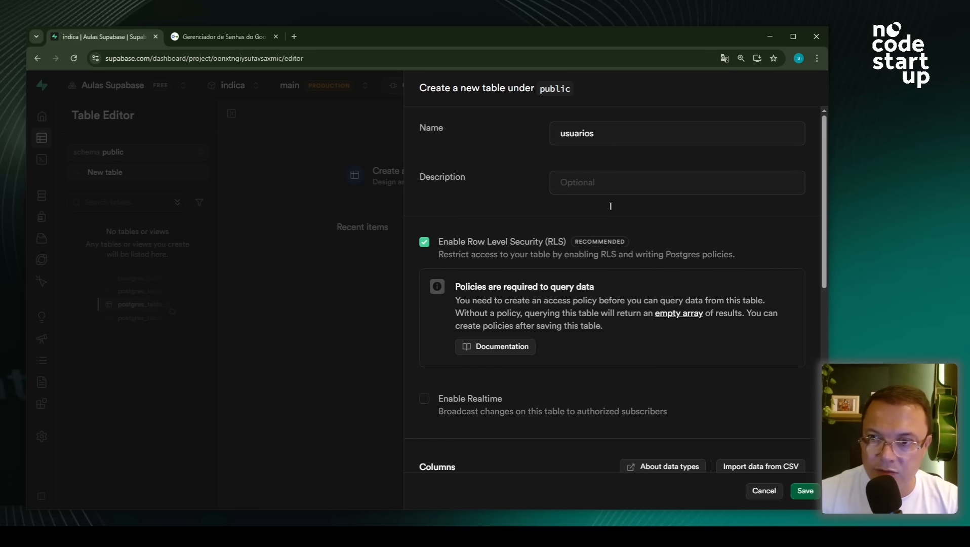
pyautogui.scroll(-5, 582, 423)
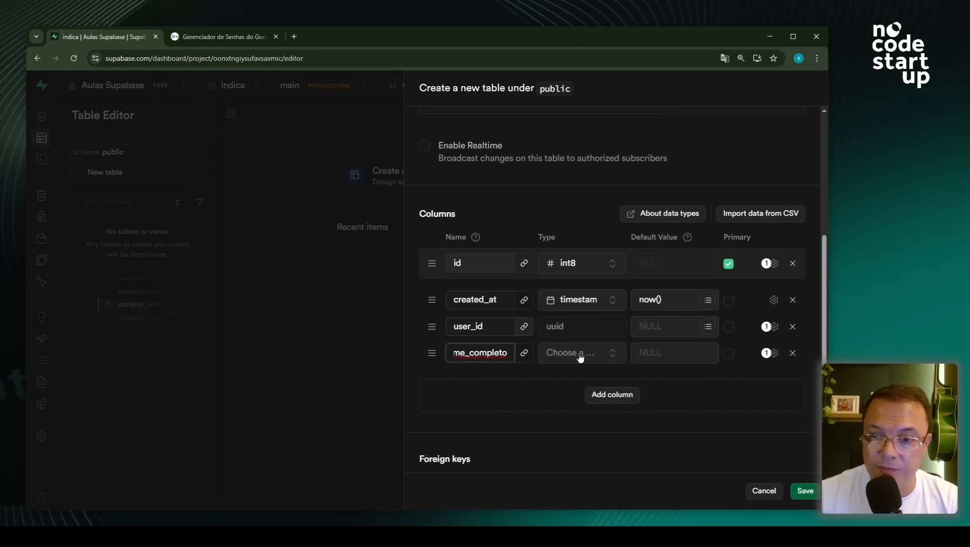
pyautogui.click(563, 358)
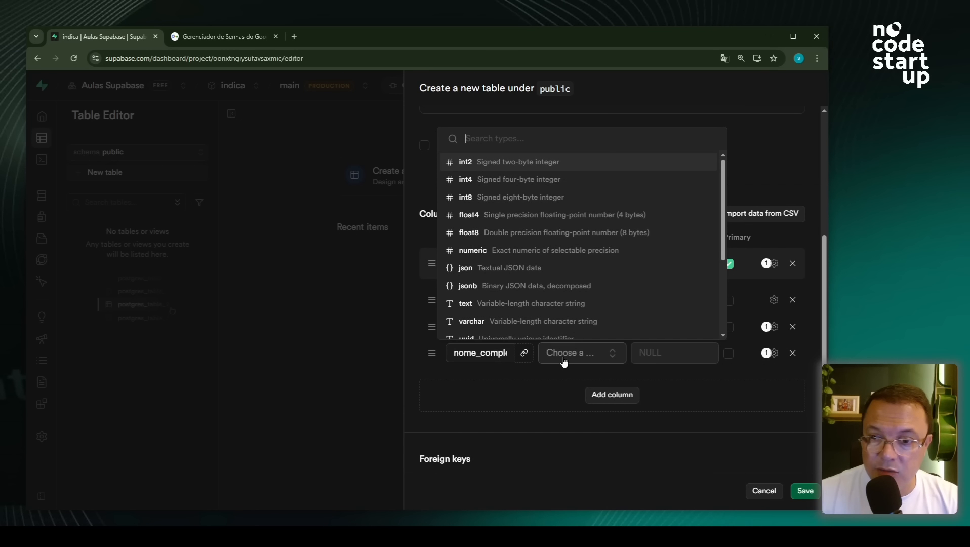
pyautogui.click(511, 303)
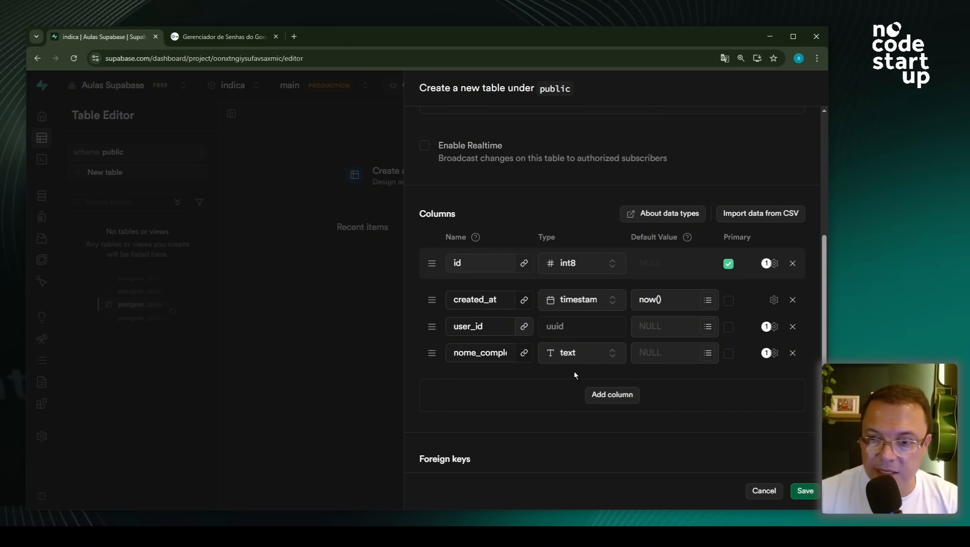
# - Add text columns bio and avatar_url below nome_completo
pyautogui.click(609, 397)
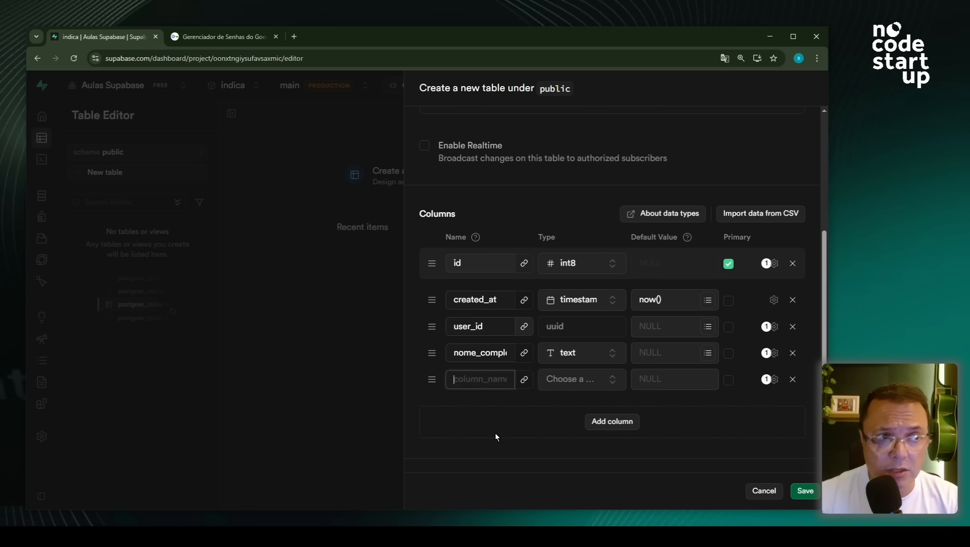
pyautogui.write('bio')
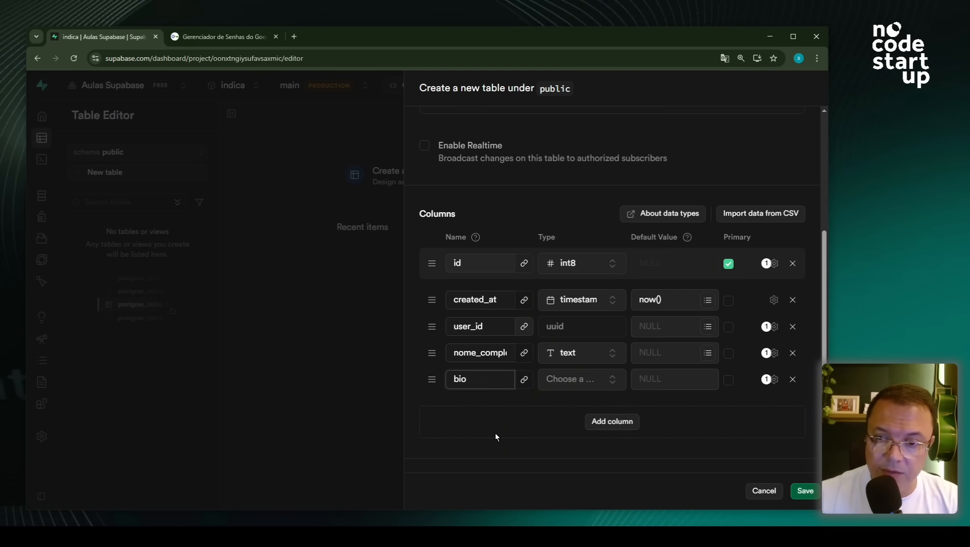
pyautogui.click(547, 390)
pyautogui.click(504, 330)
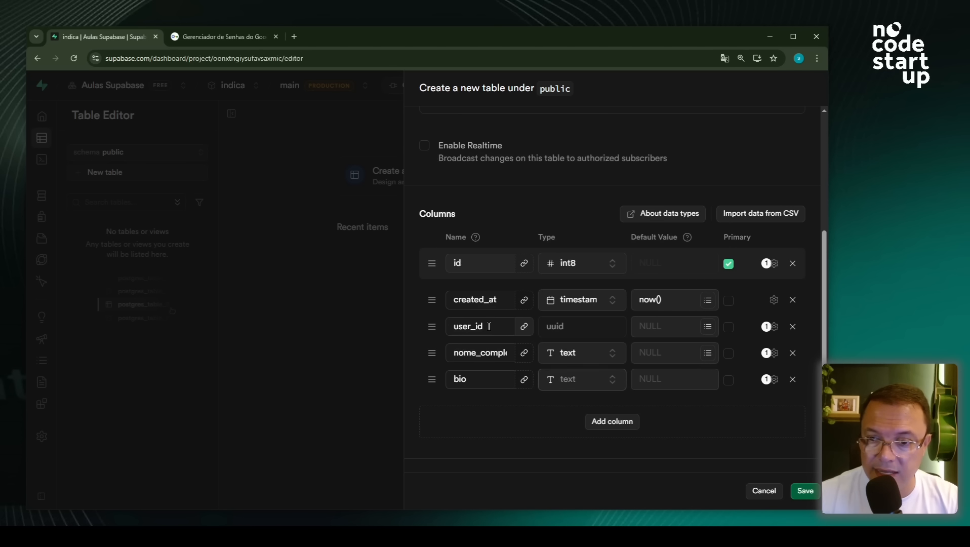
pyautogui.click(599, 421)
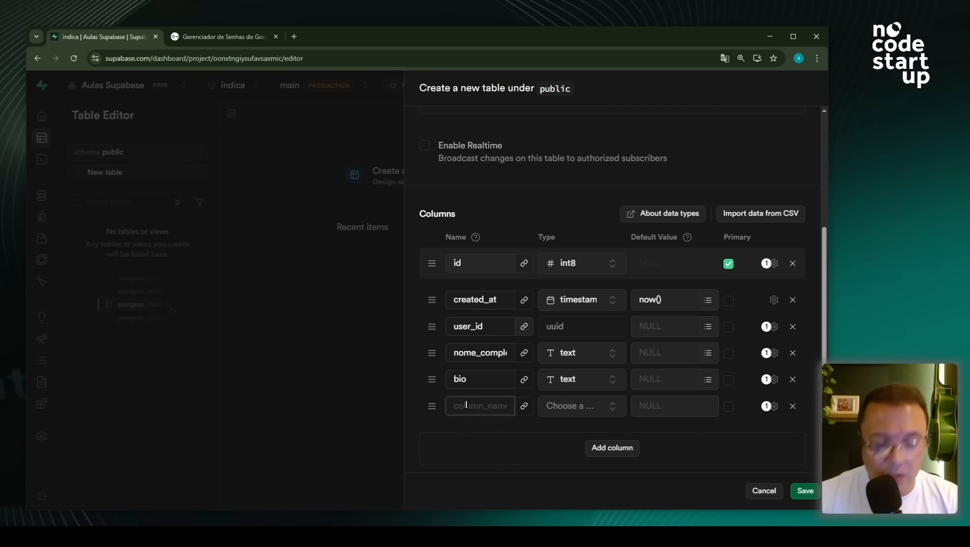
pyautogui.write('av')
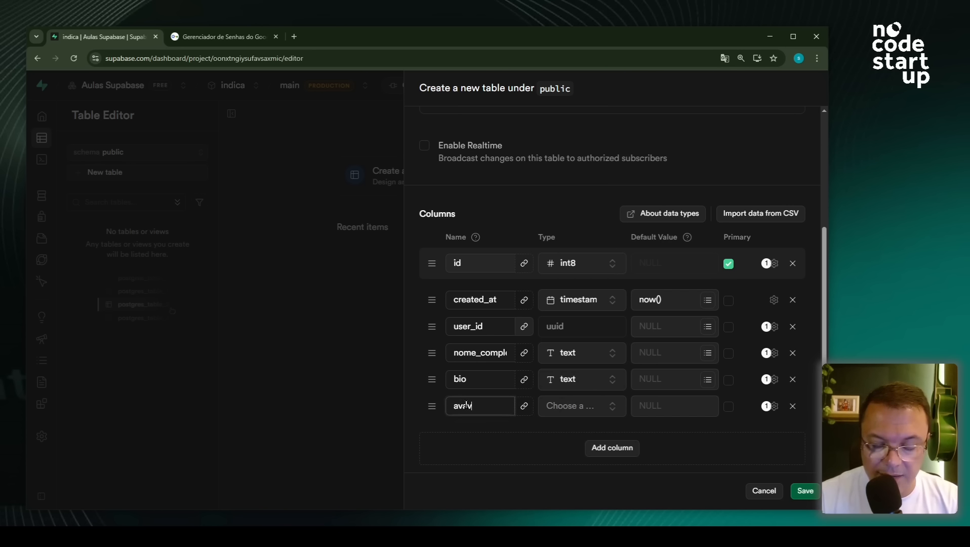
pyautogui.write('atar_')
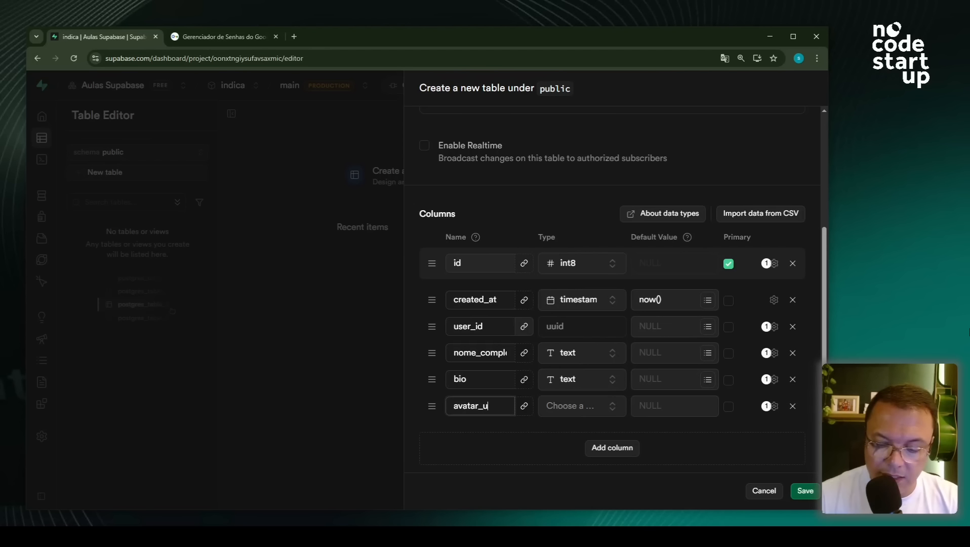
pyautogui.write('url')
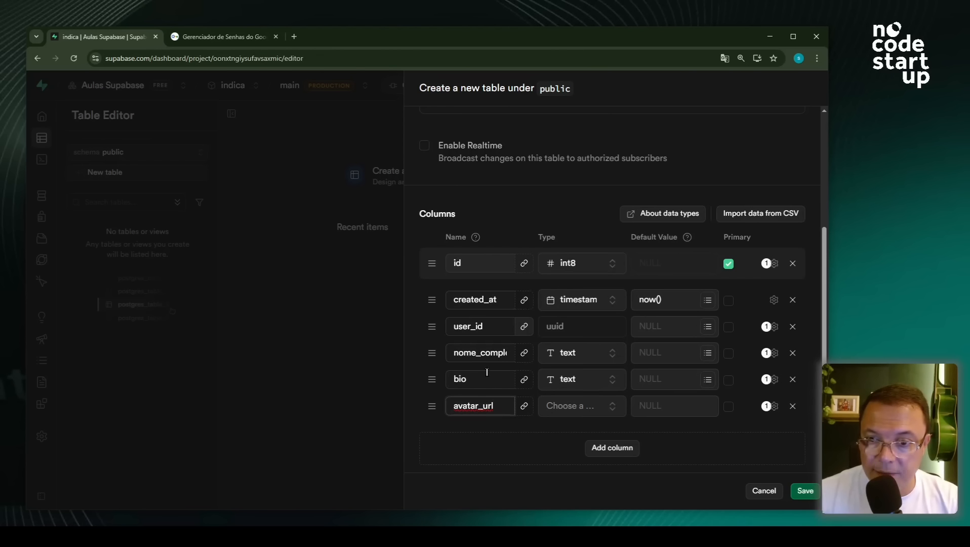
pyautogui.moveTo(453, 352); pyautogui.dragTo(509, 352)
pyautogui.click(484, 420)
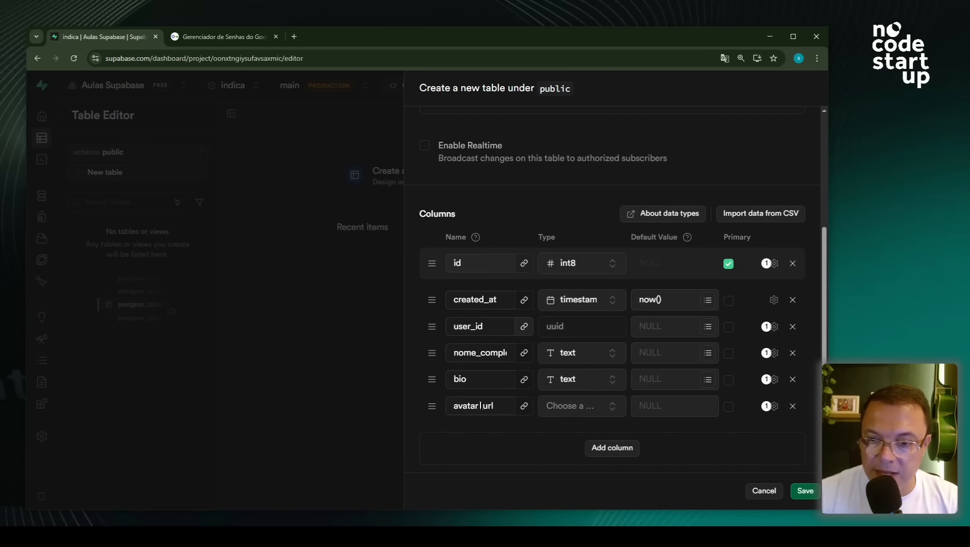
pyautogui.moveTo(484, 406); pyautogui.dragTo(480, 406)
pyautogui.click(559, 413)
pyautogui.click(484, 357)
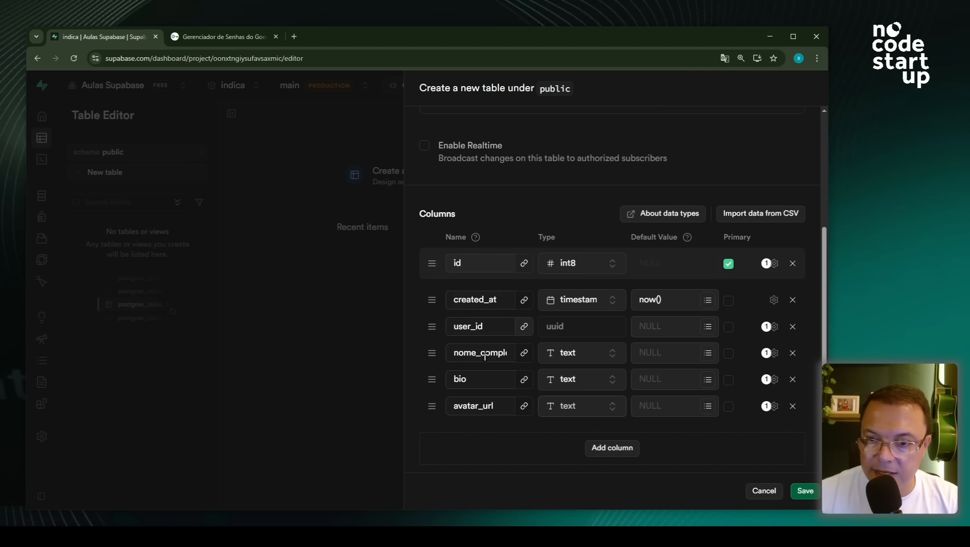
pyautogui.click(490, 406)
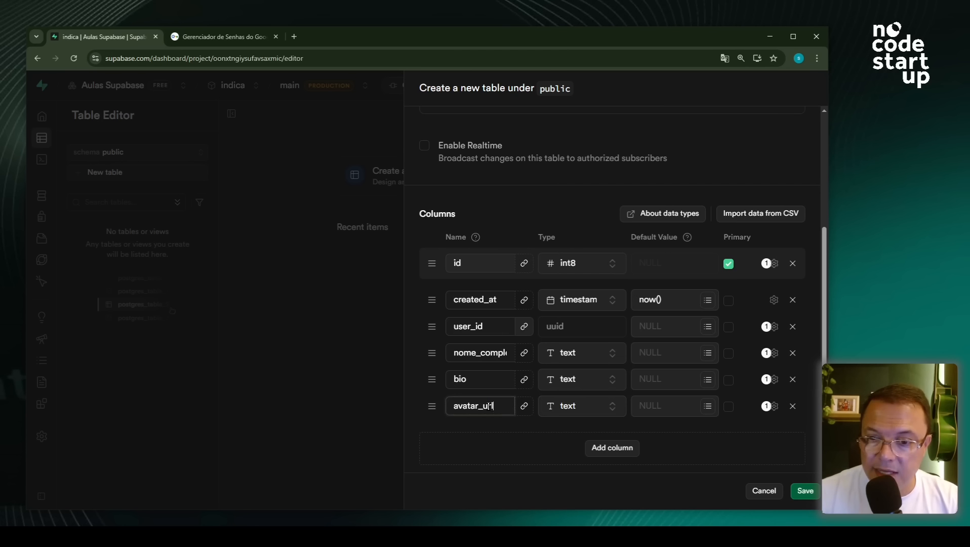
pyautogui.moveTo(490, 406); pyautogui.dragTo(450, 405)
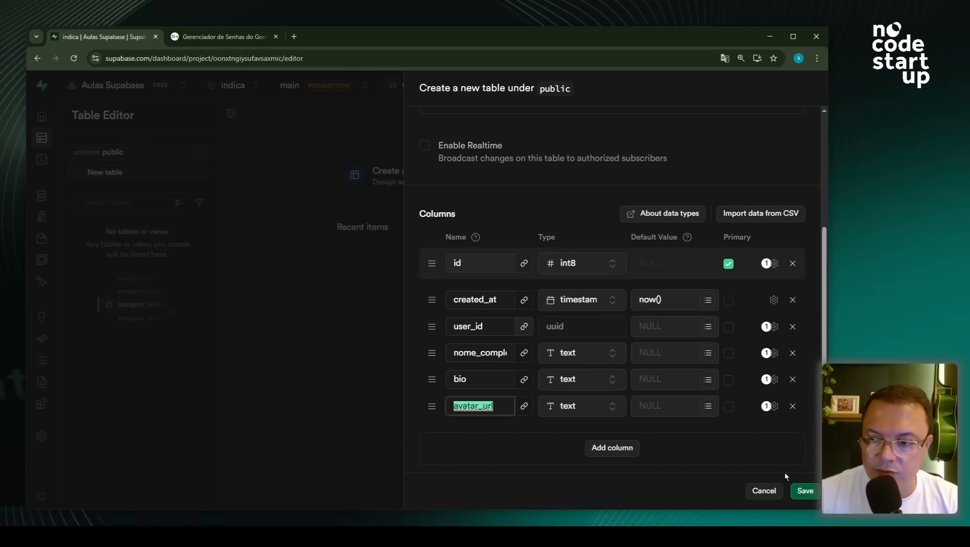
# - Save the usuarios table and start a new table named 'categorias'
pyautogui.click(805, 492)
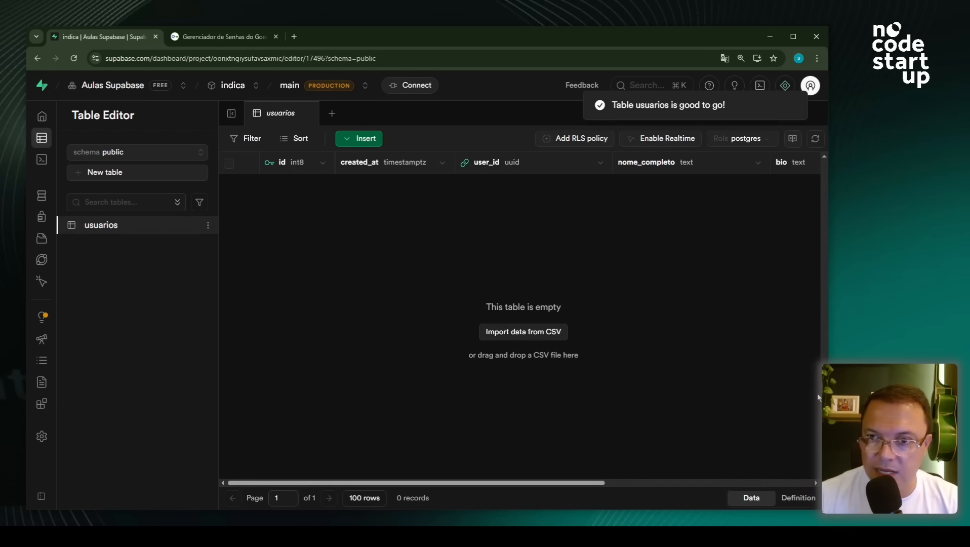
pyautogui.click(107, 175)
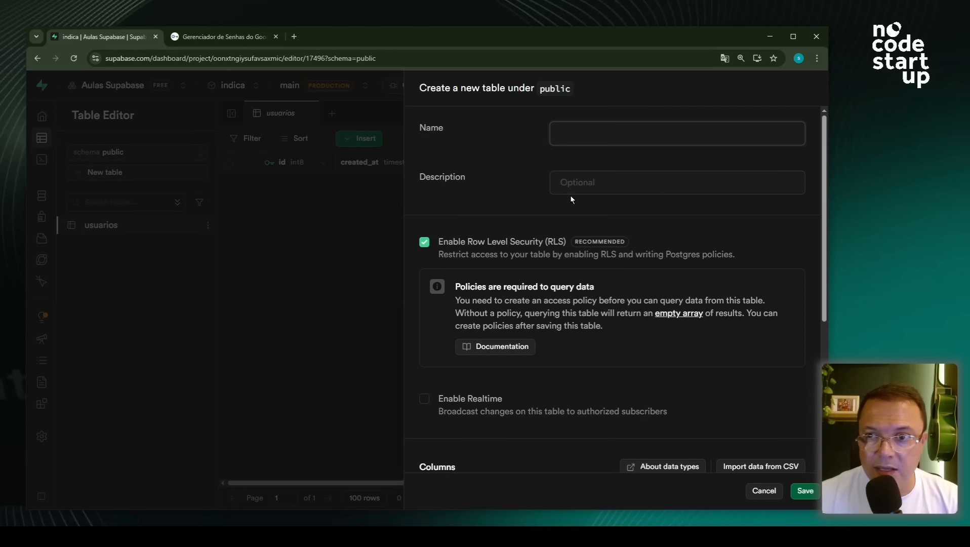
pyautogui.write('cat')
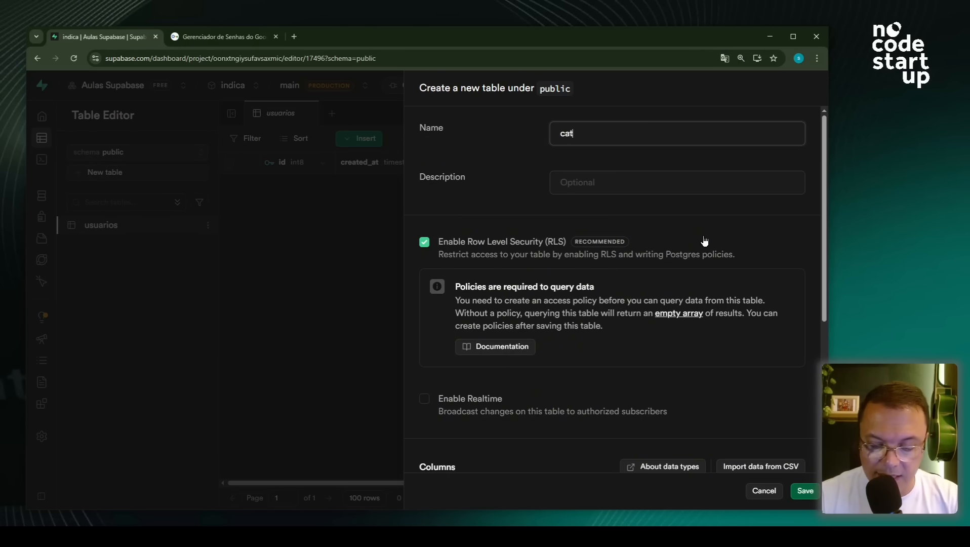
pyautogui.write('egorias')
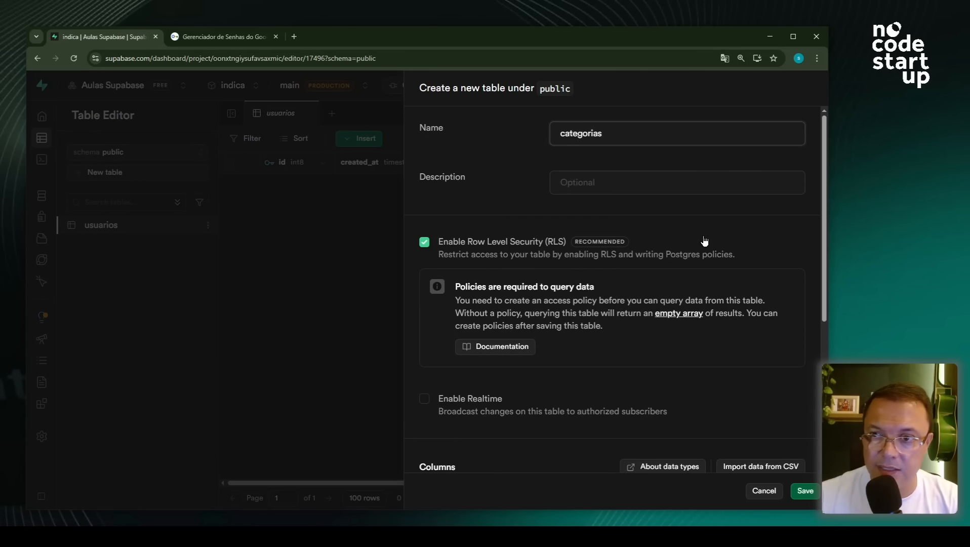
pyautogui.scroll(-4, 622, 293)
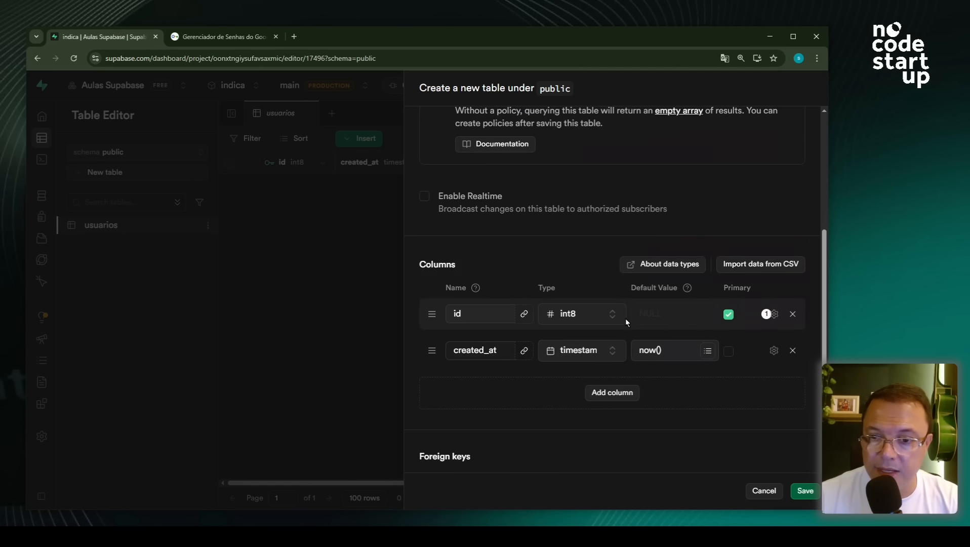
# - Give categorias a text column 'categoria' and save the table
pyautogui.click(613, 393)
pyautogui.click(495, 377)
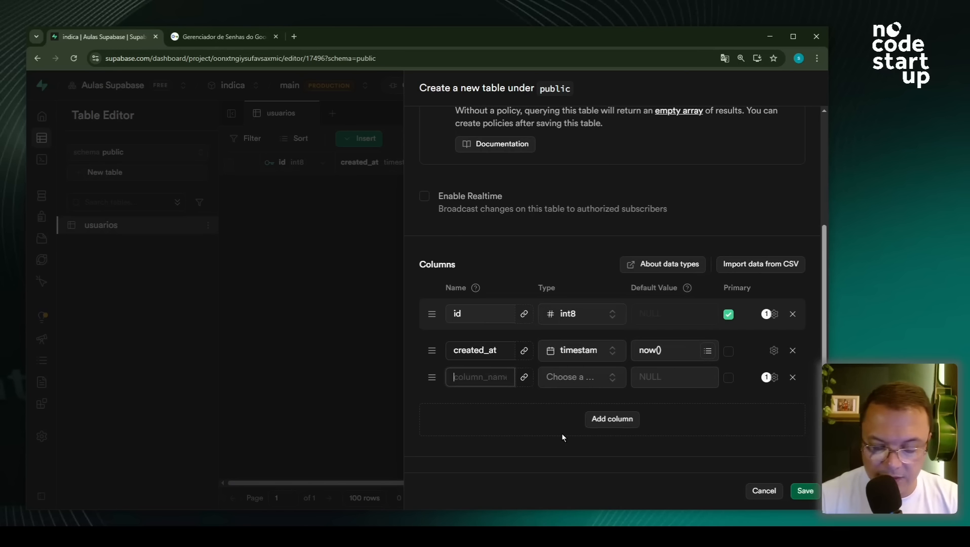
pyautogui.write('categoria')
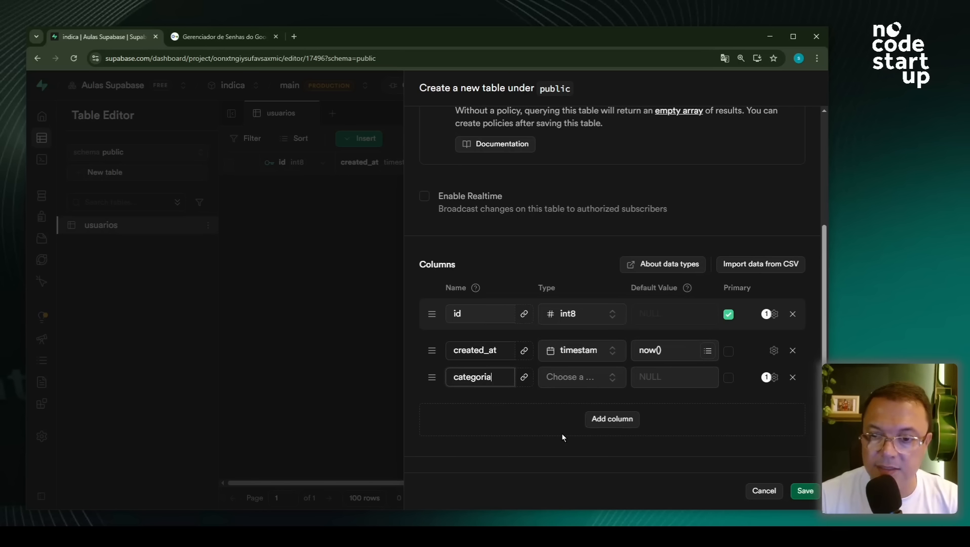
pyautogui.click(561, 384)
pyautogui.click(502, 327)
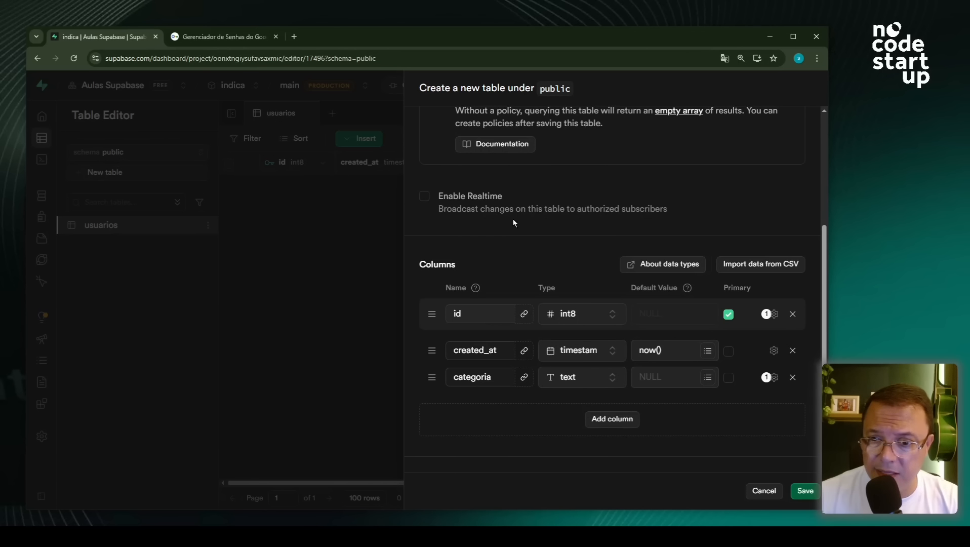
pyautogui.click(807, 491)
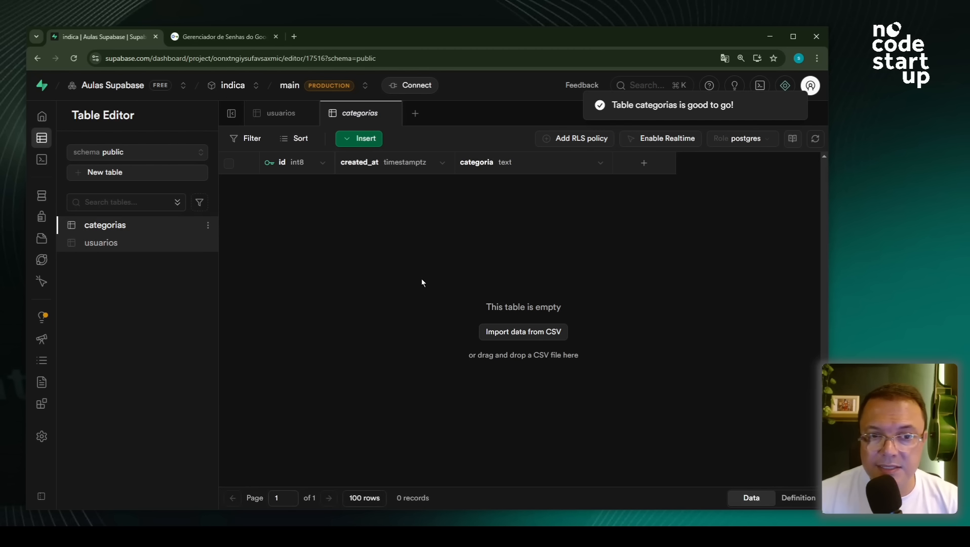
# - Start a new table 'servicos' with a text column titulo
pyautogui.click(99, 174)
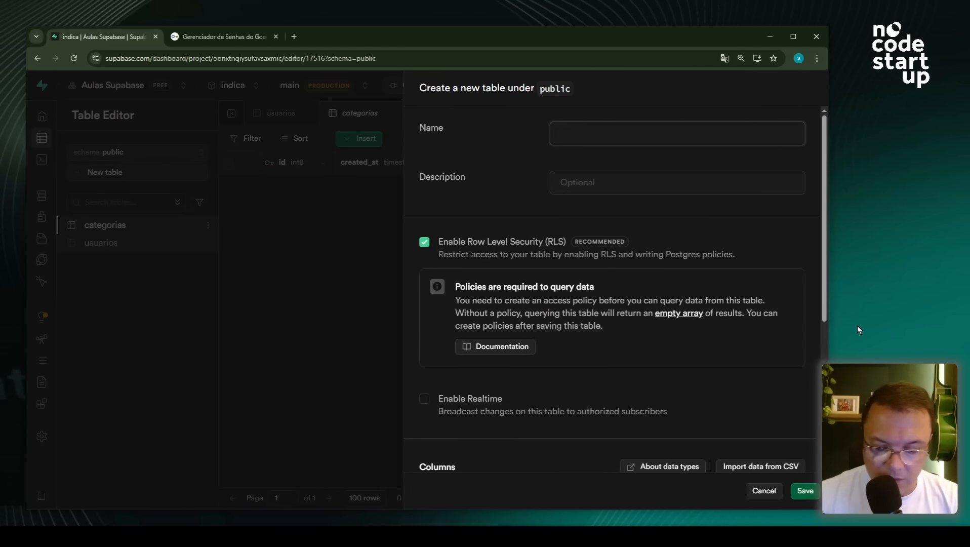
pyautogui.write('servic')
pyautogui.write('os')
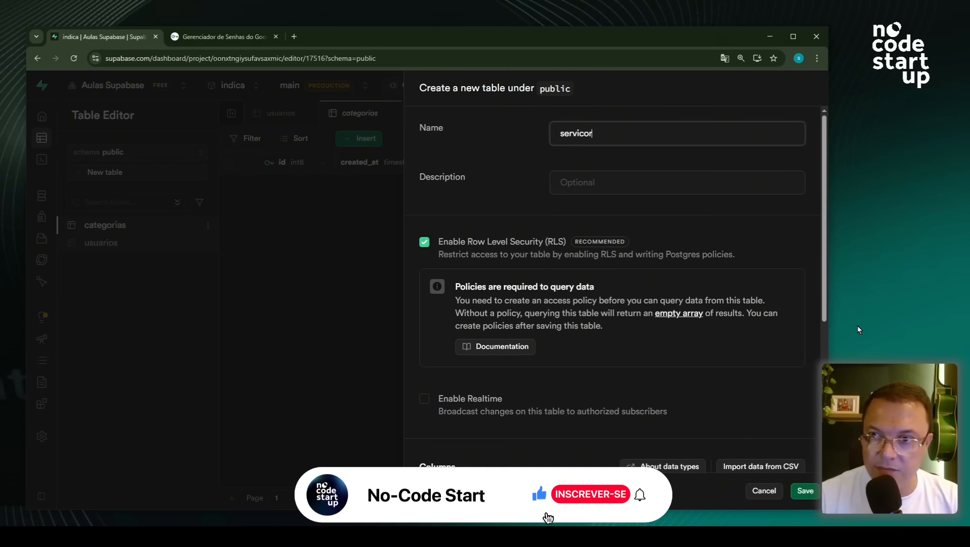
pyautogui.scroll(-5, 591, 374)
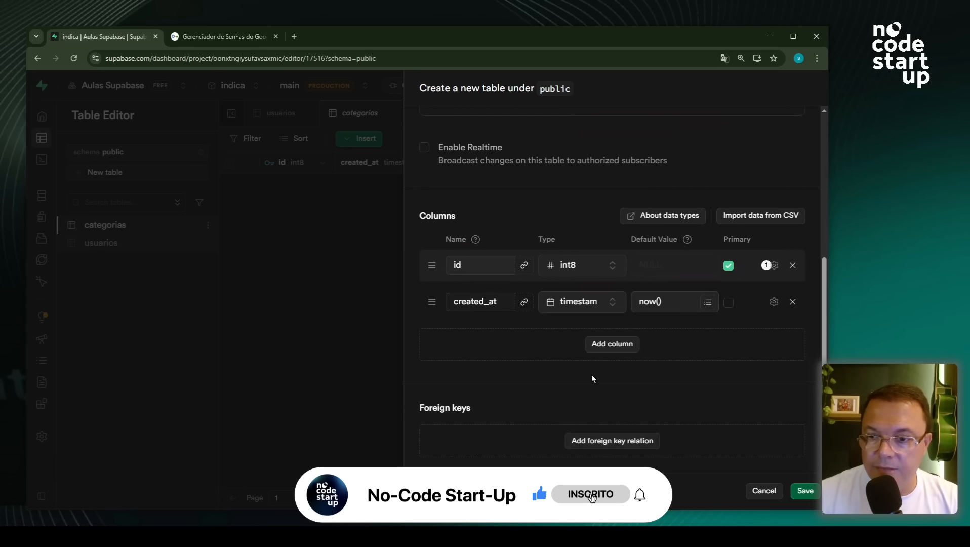
pyautogui.click(605, 344)
pyautogui.click(466, 329)
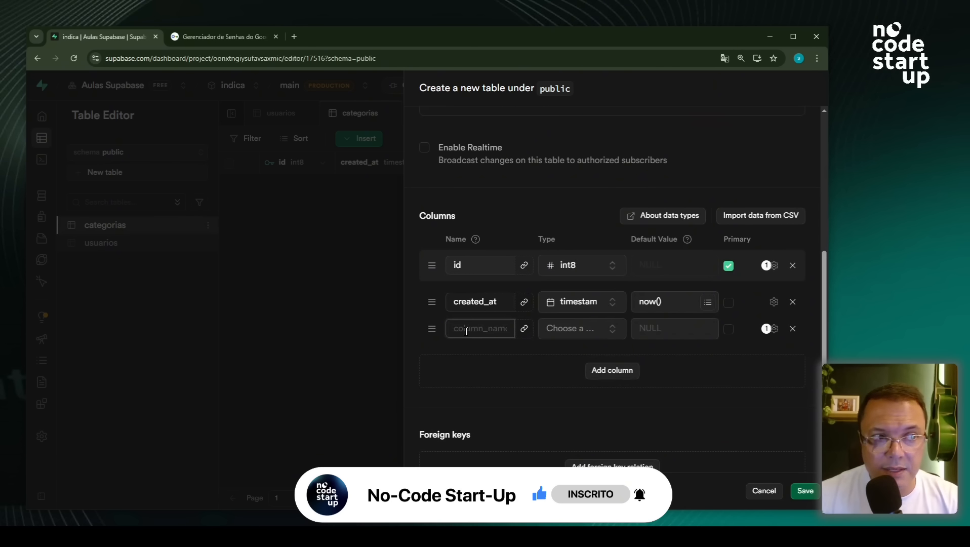
pyautogui.write('titulo')
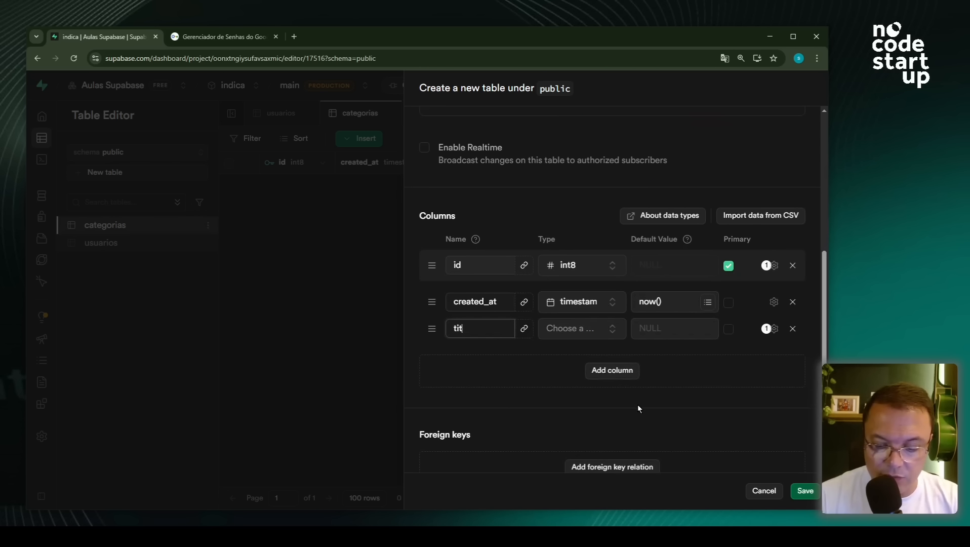
pyautogui.click(572, 328)
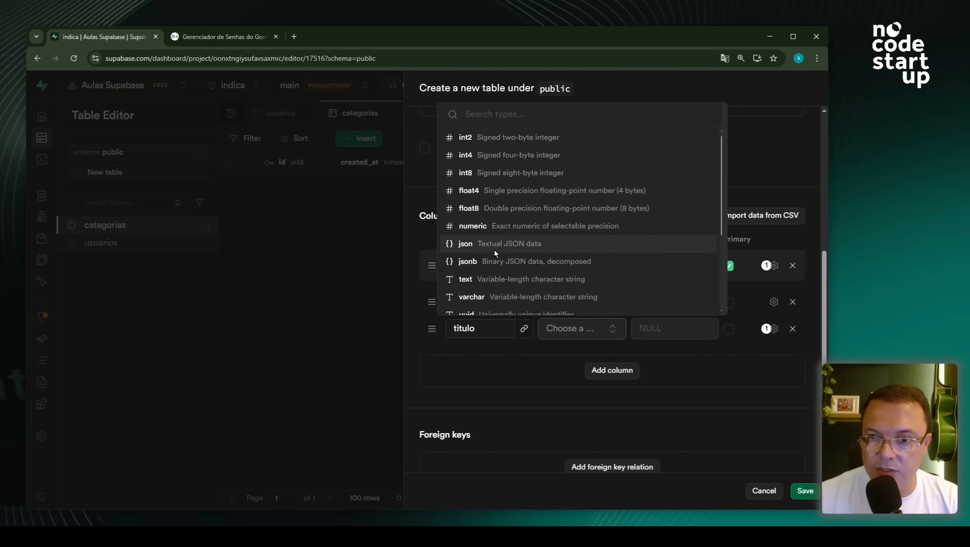
pyautogui.click(493, 277)
# - Add a text descricao column and another column named categoria
pyautogui.click(611, 370)
pyautogui.click(489, 353)
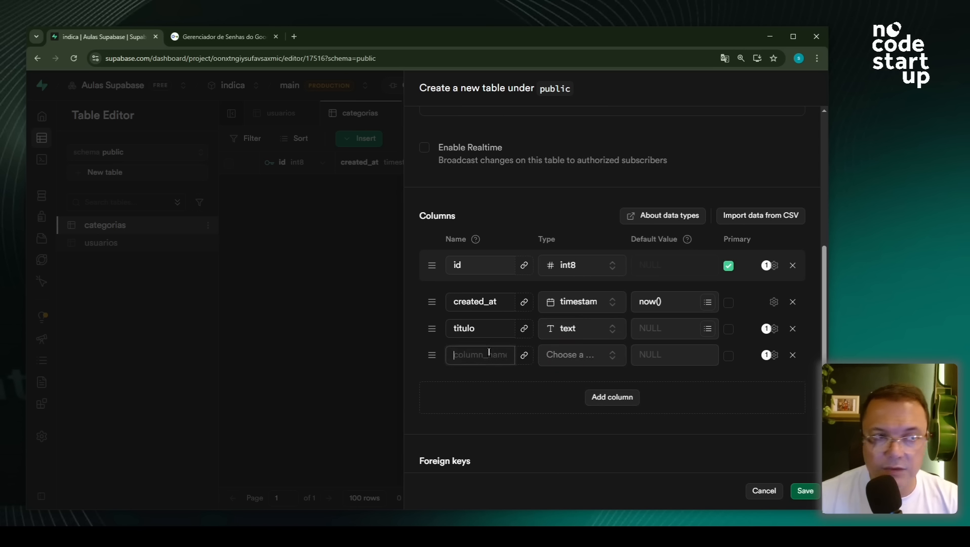
pyautogui.write('de')
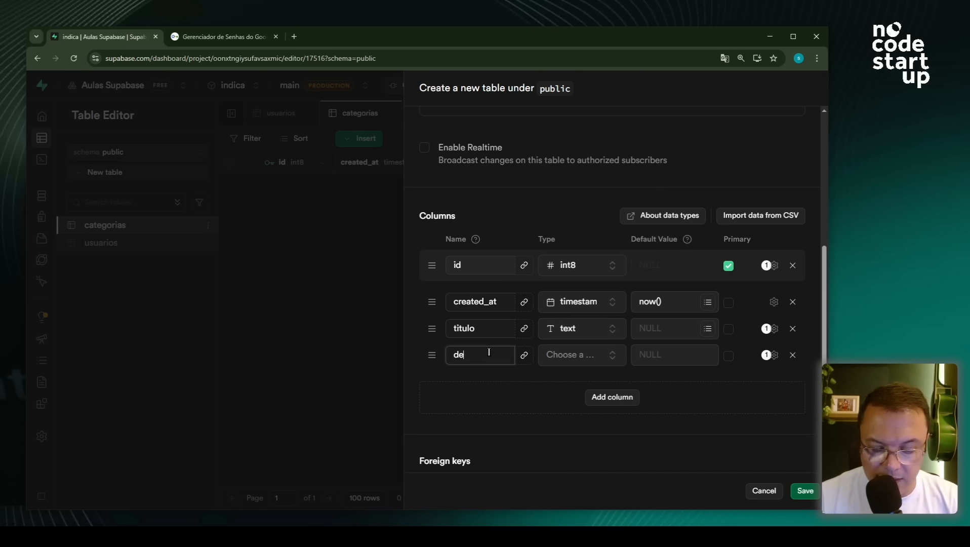
pyautogui.write('scricao')
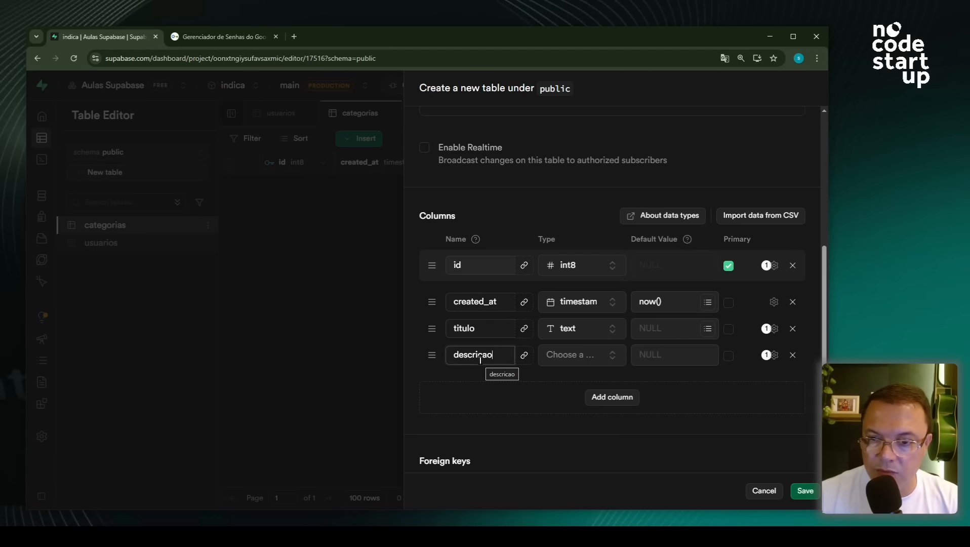
pyautogui.click(558, 357)
pyautogui.click(500, 303)
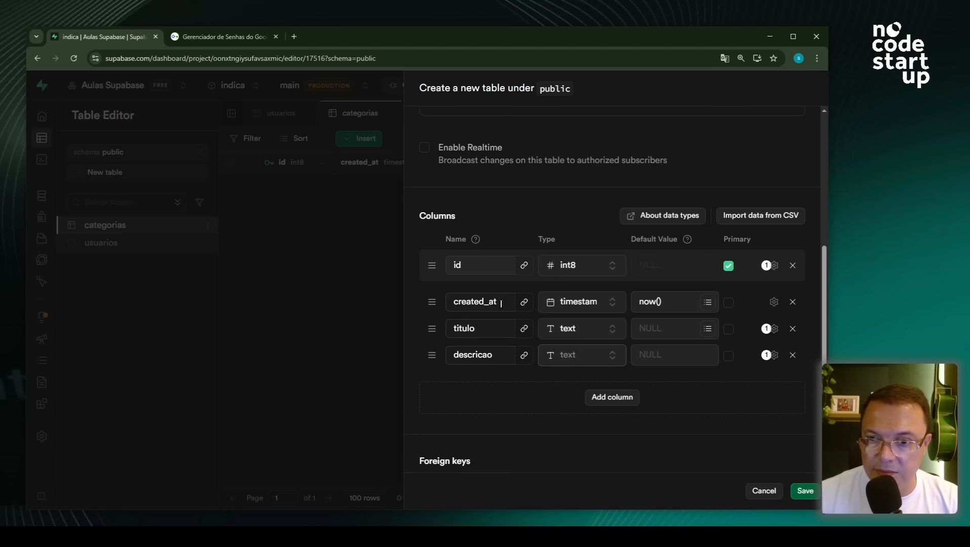
pyautogui.click(598, 397)
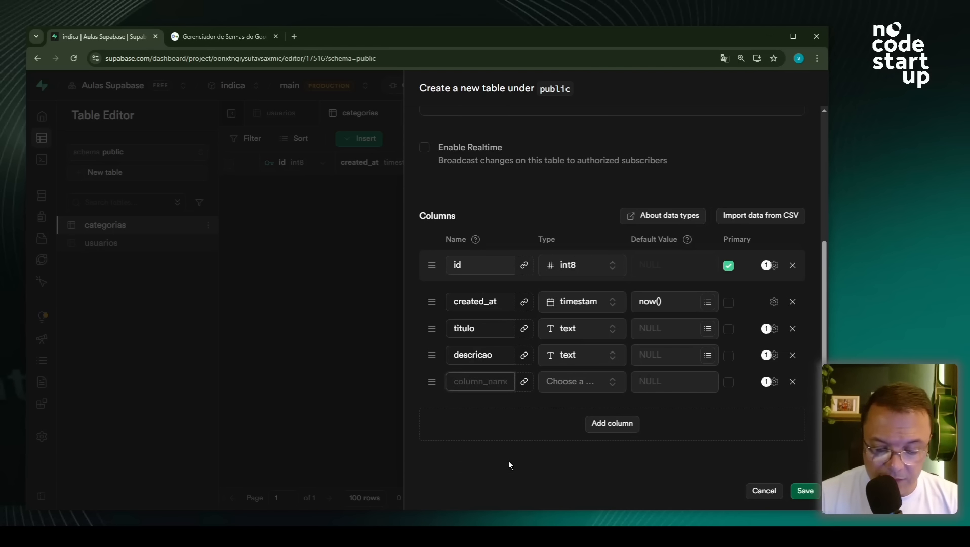
pyautogui.write('categoria')
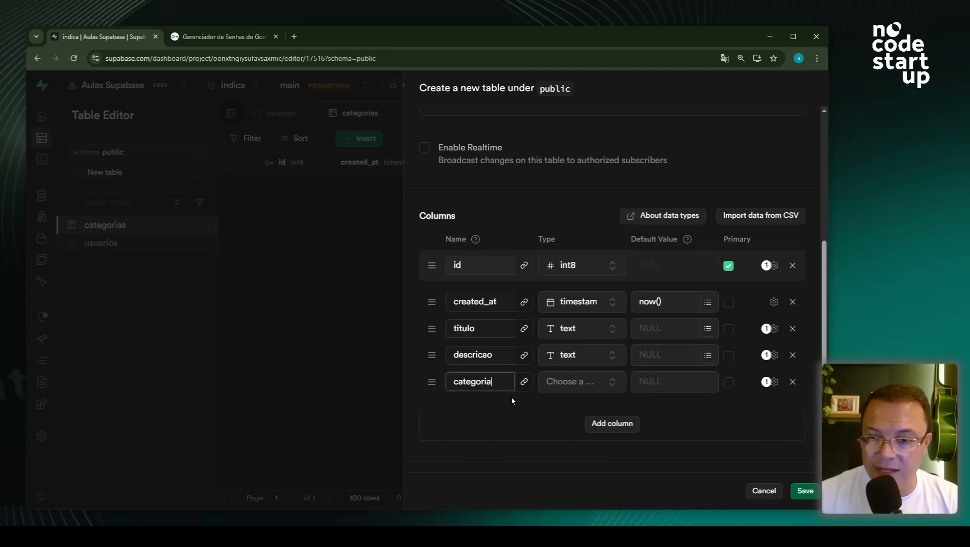
# - Make categoria an int8 foreign key referencing categorias.id
pyautogui.click(523, 383)
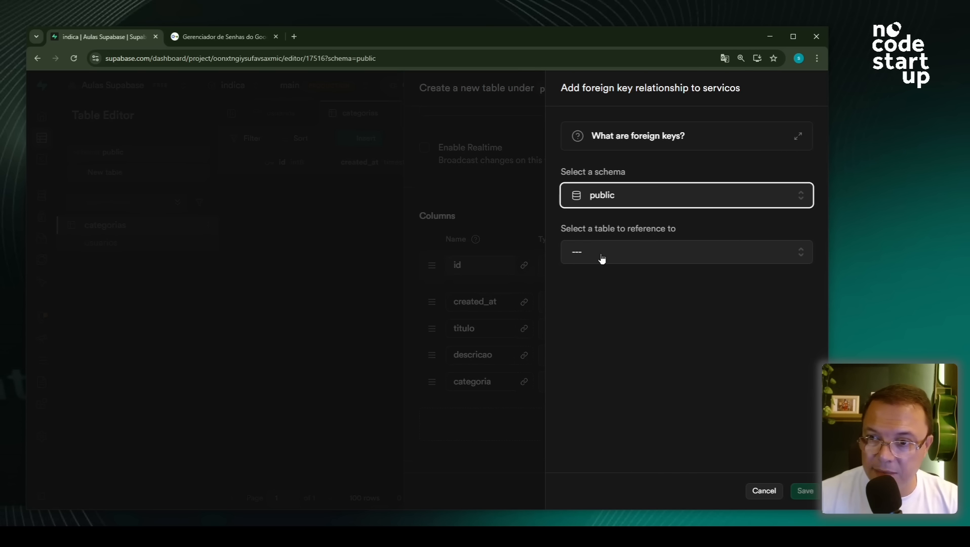
pyautogui.click(601, 257)
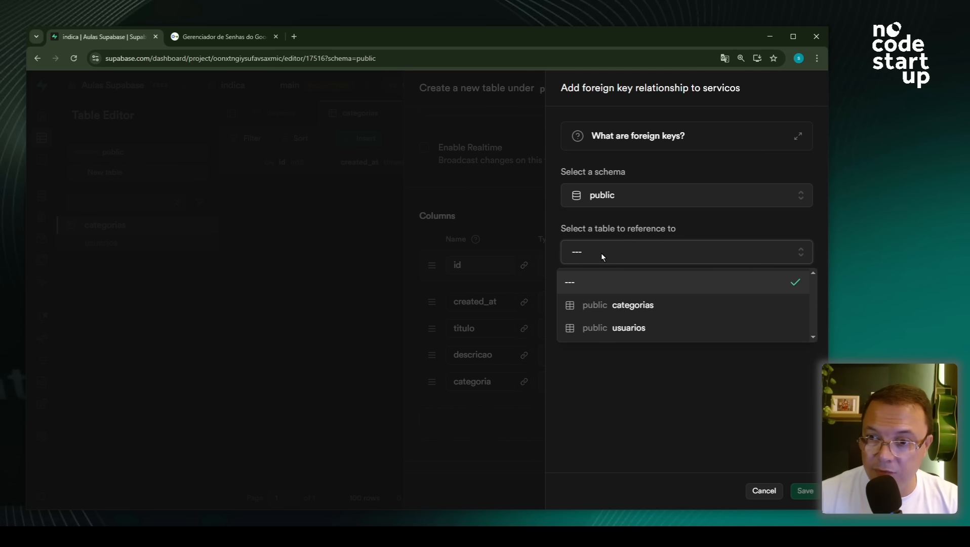
pyautogui.click(647, 312)
pyautogui.click(713, 332)
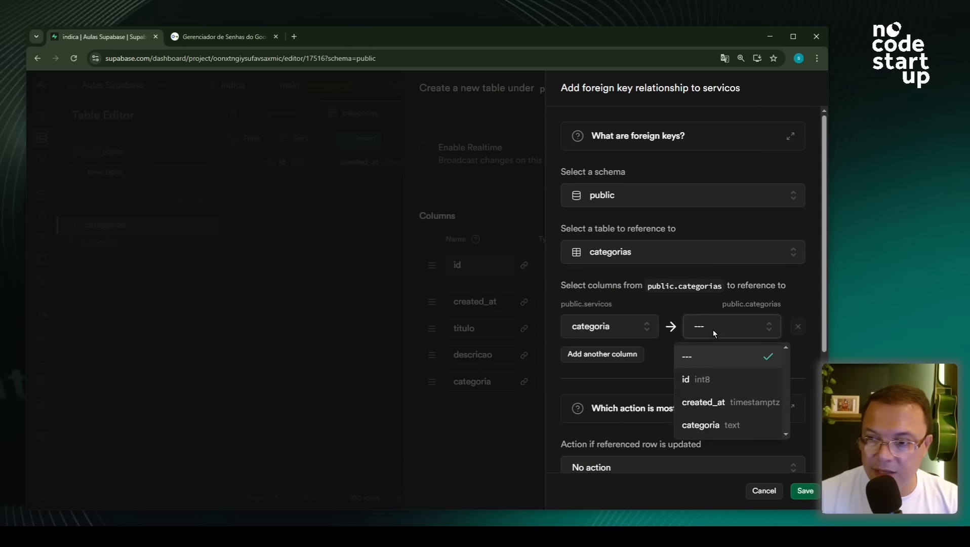
pyautogui.click(713, 380)
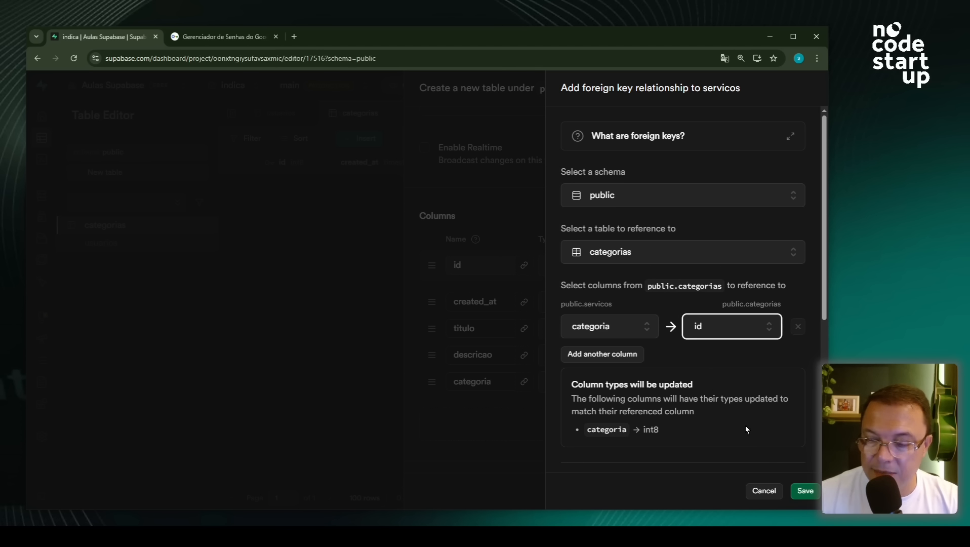
pyautogui.click(812, 496)
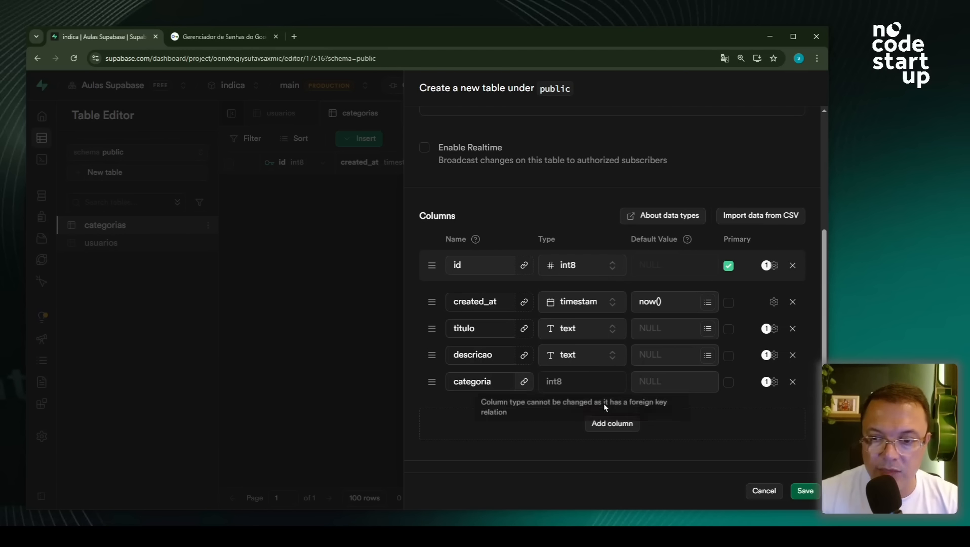
# - Add preco_estimado as float8 and foto_url as text
pyautogui.click(603, 424)
pyautogui.click(488, 407)
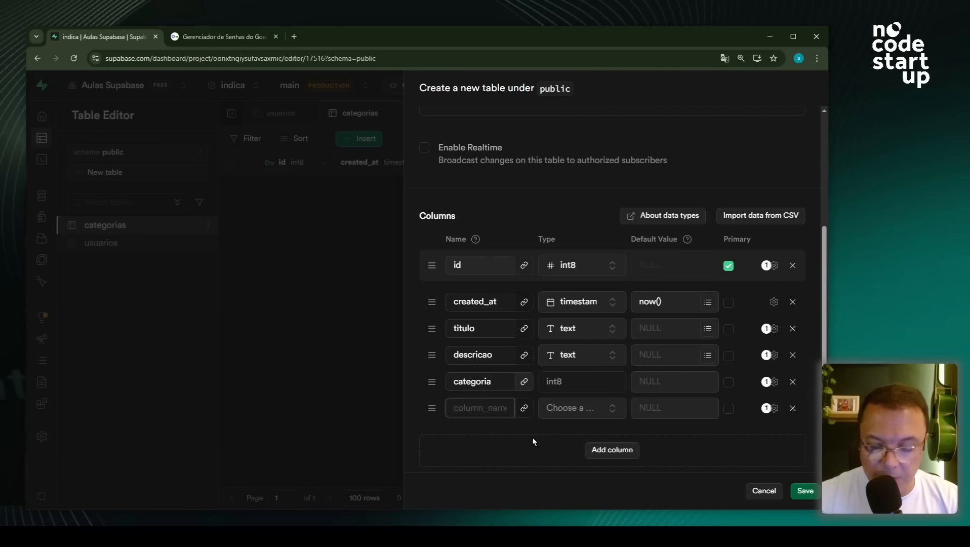
pyautogui.write('preco')
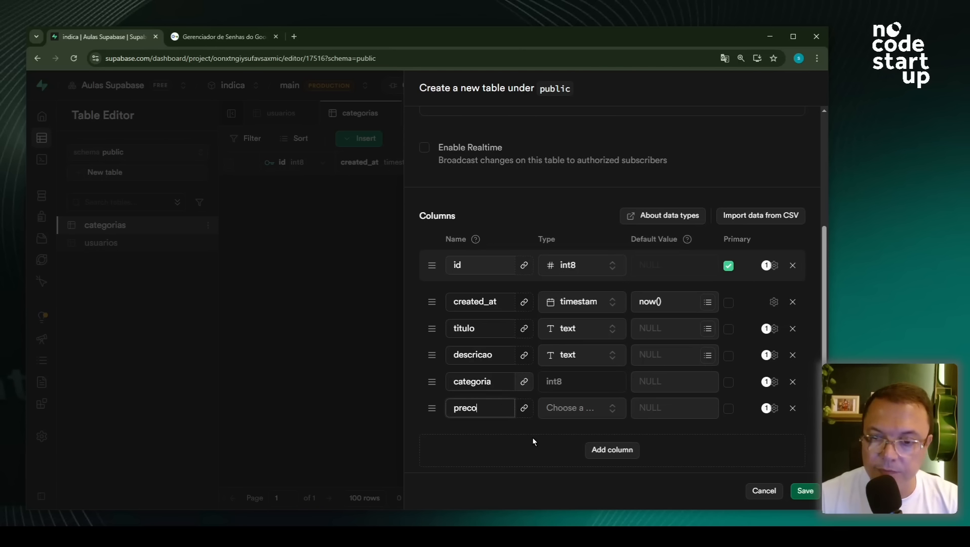
pyautogui.write('_estimado')
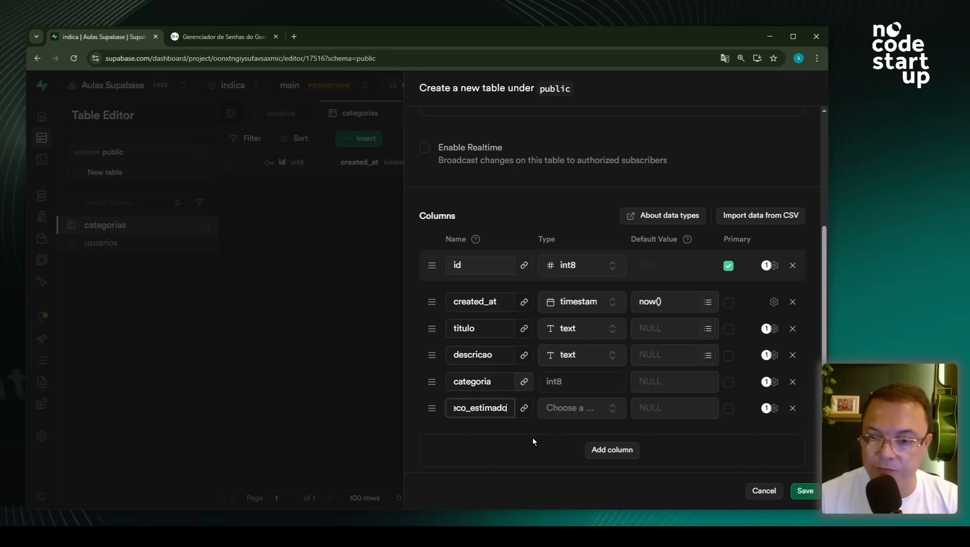
pyautogui.click(561, 409)
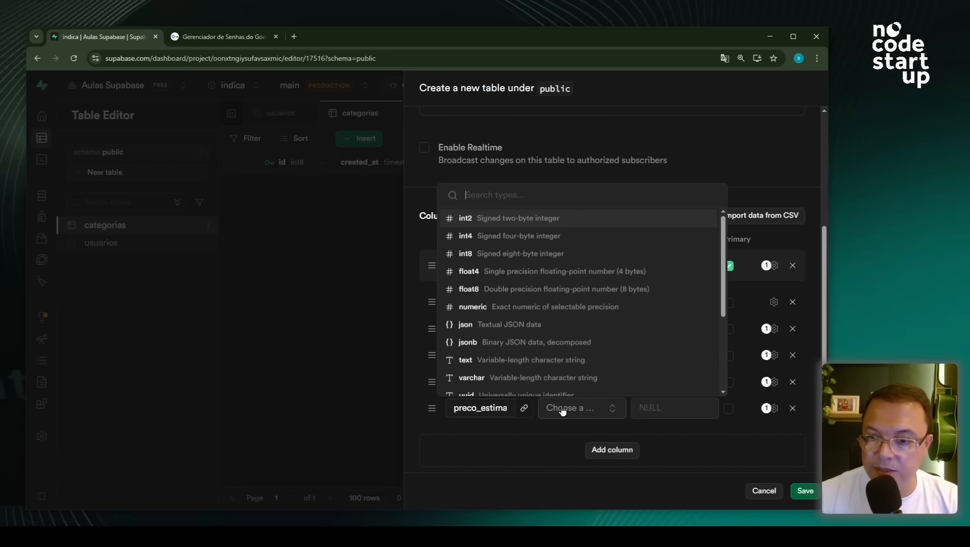
pyautogui.click(508, 288)
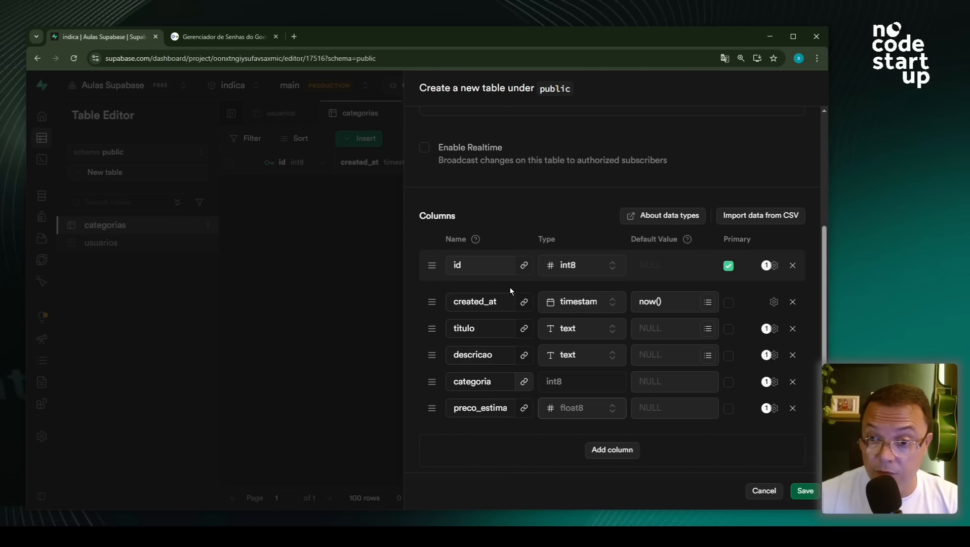
pyautogui.click(623, 454)
pyautogui.click(479, 433)
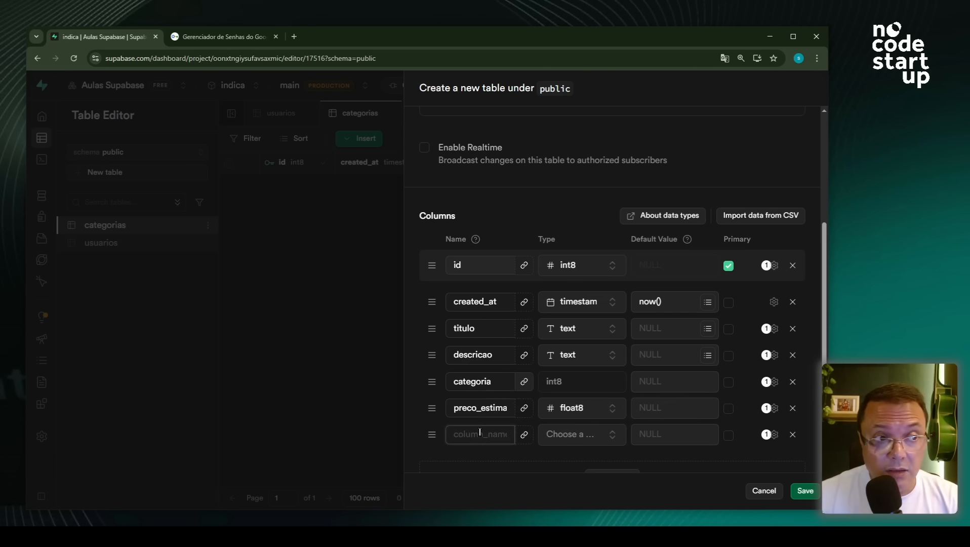
pyautogui.write('foto_u')
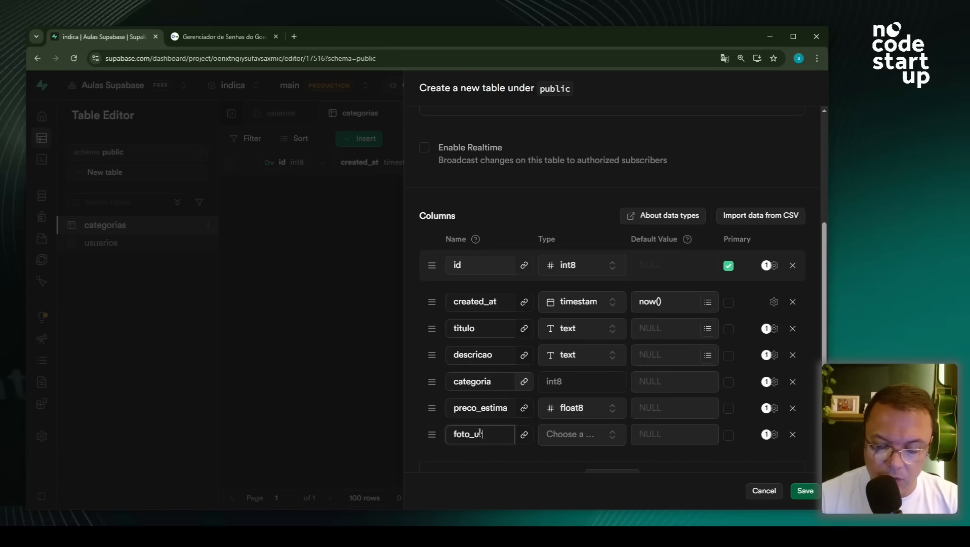
pyautogui.write('rl')
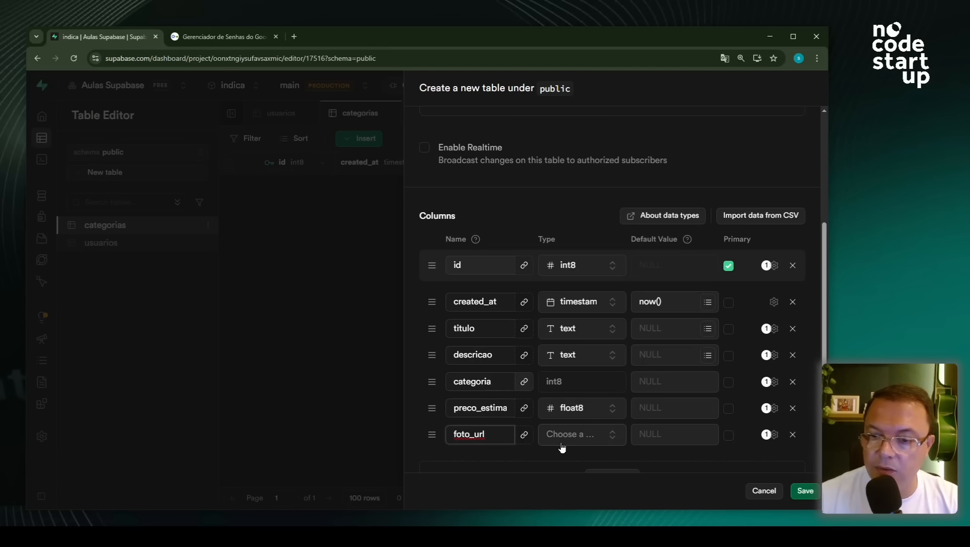
pyautogui.click(561, 442)
pyautogui.scroll(-1, 505, 406)
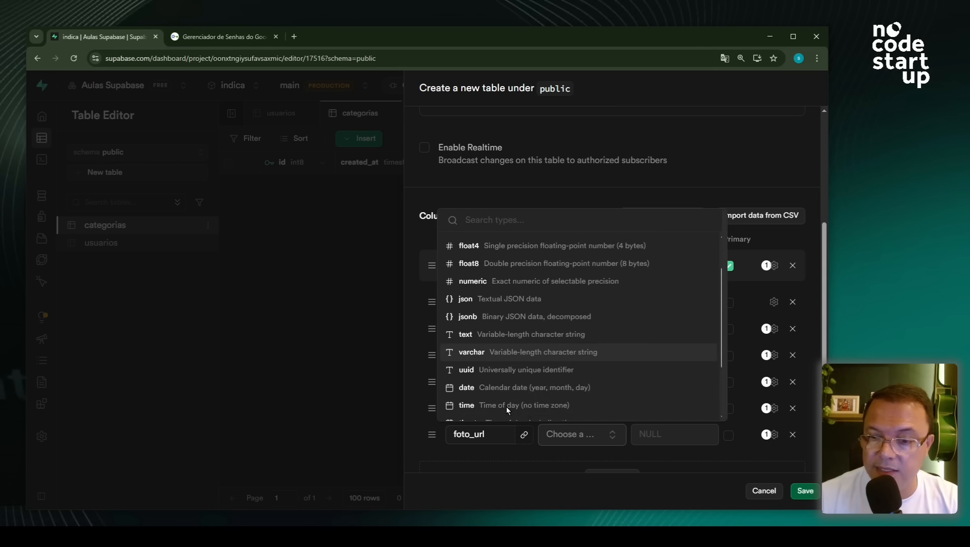
pyautogui.click(503, 336)
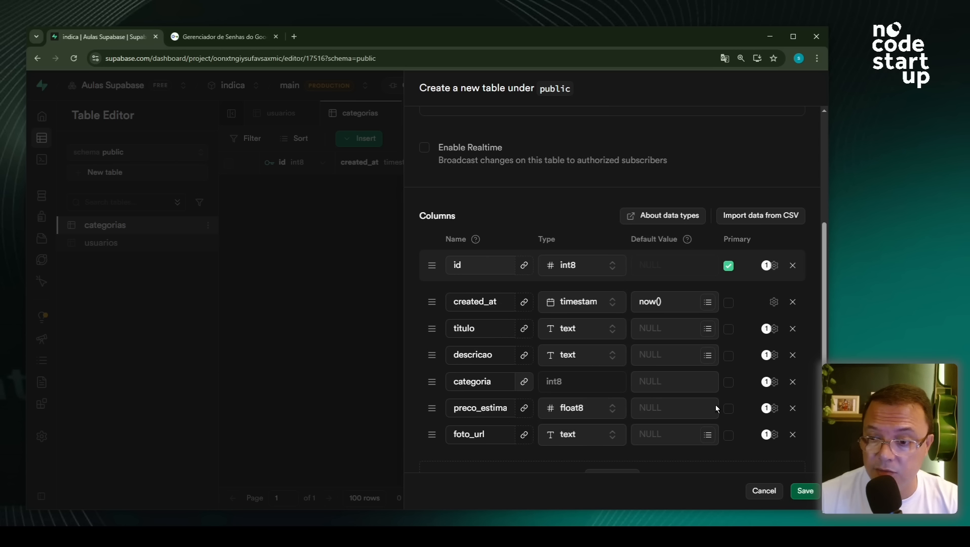
# - Add another column named criado_por
pyautogui.scroll(-3, 715, 405)
pyautogui.click(610, 326)
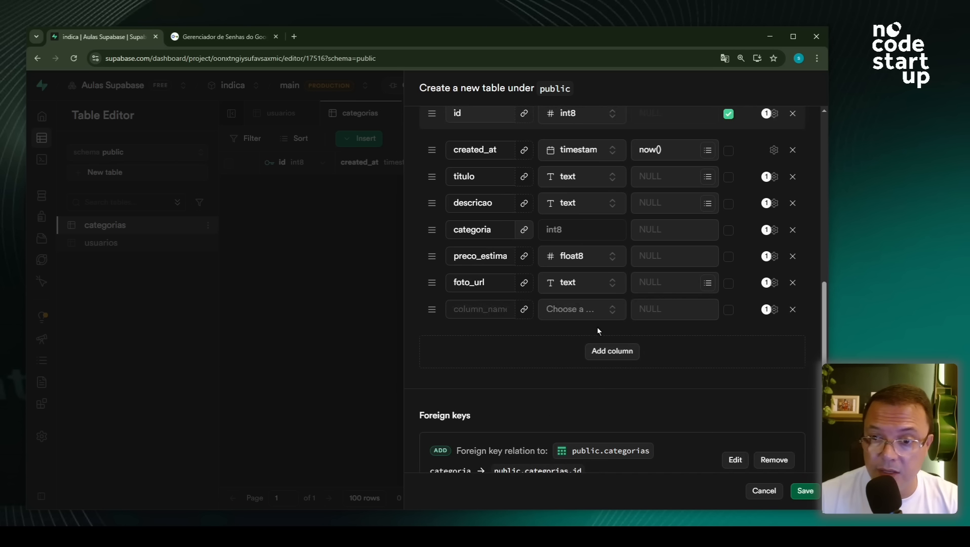
pyautogui.click(472, 309)
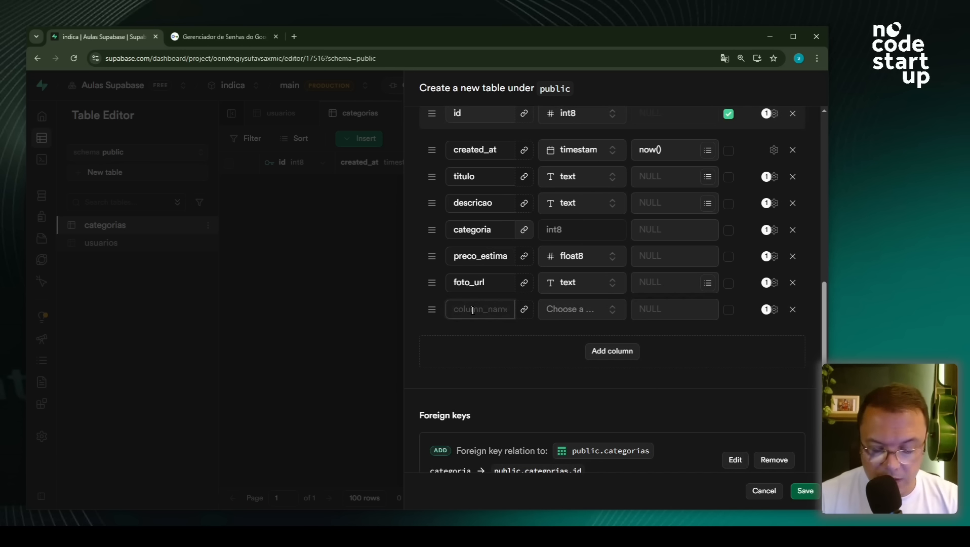
pyautogui.write('criac')
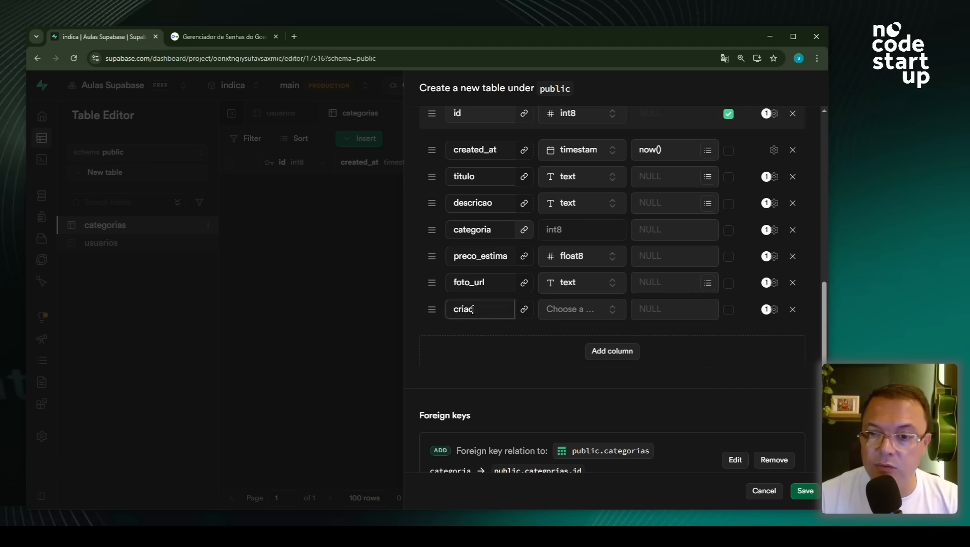
pyautogui.press('BackSpace')
pyautogui.write('do')
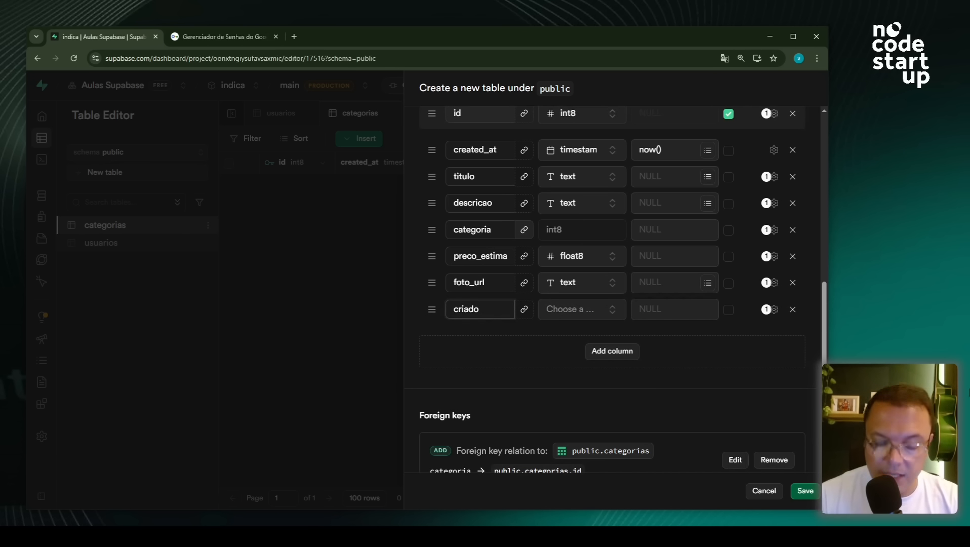
pyautogui.write('_pro')
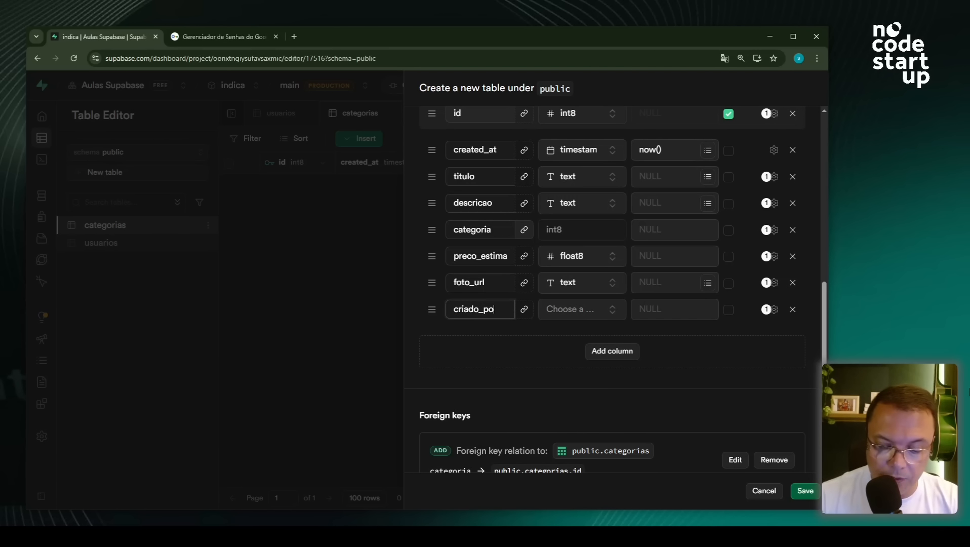
pyautogui.write('r')
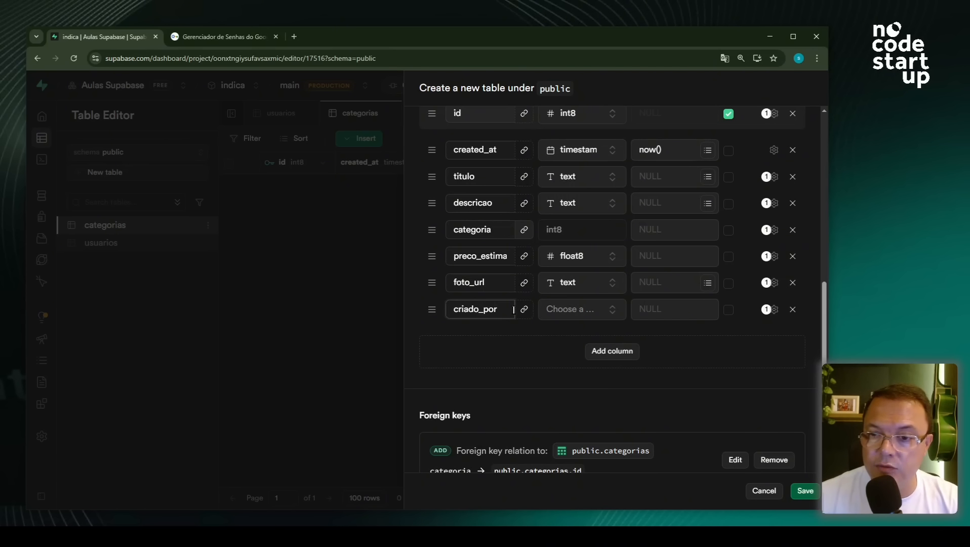
# - Make criado_por an int8 foreign key referencing public.usuarios id
pyautogui.click(524, 309)
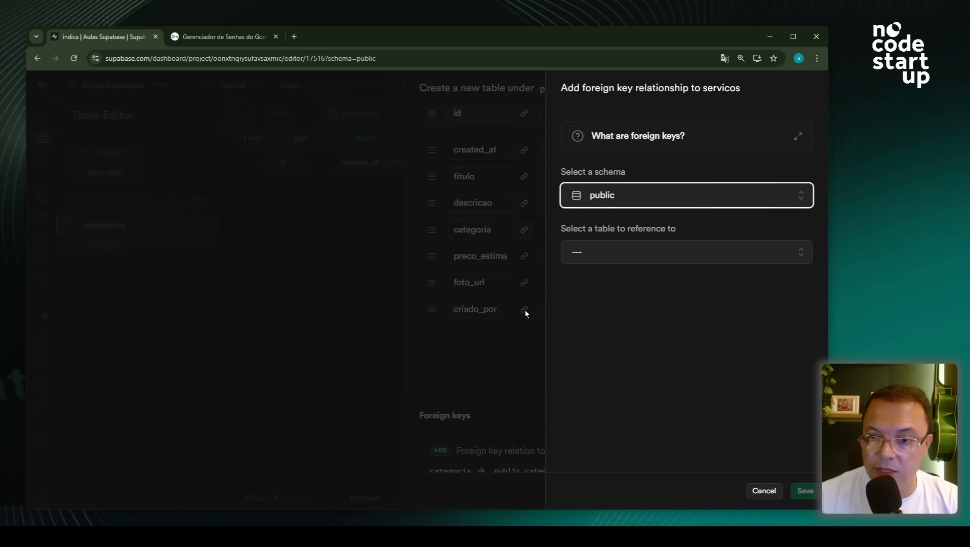
pyautogui.click(605, 253)
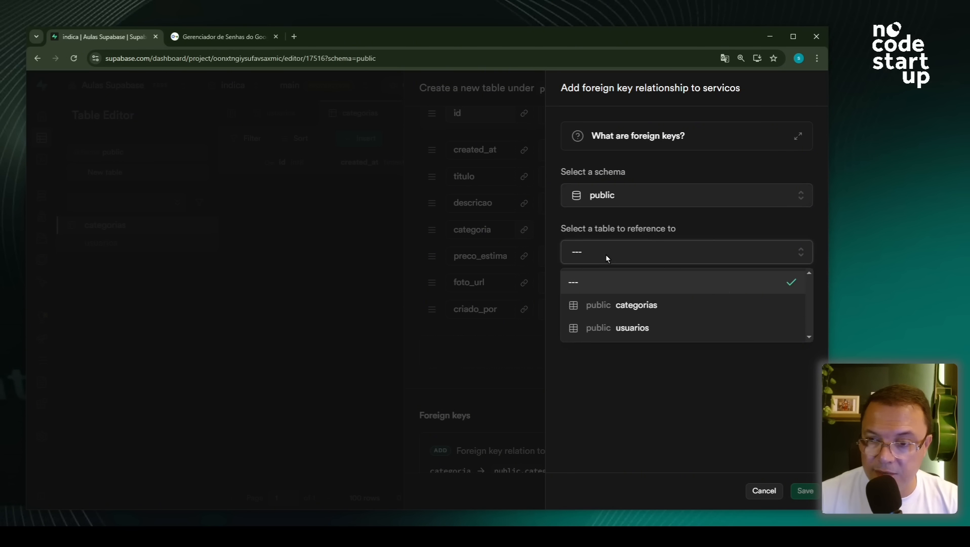
pyautogui.click(633, 327)
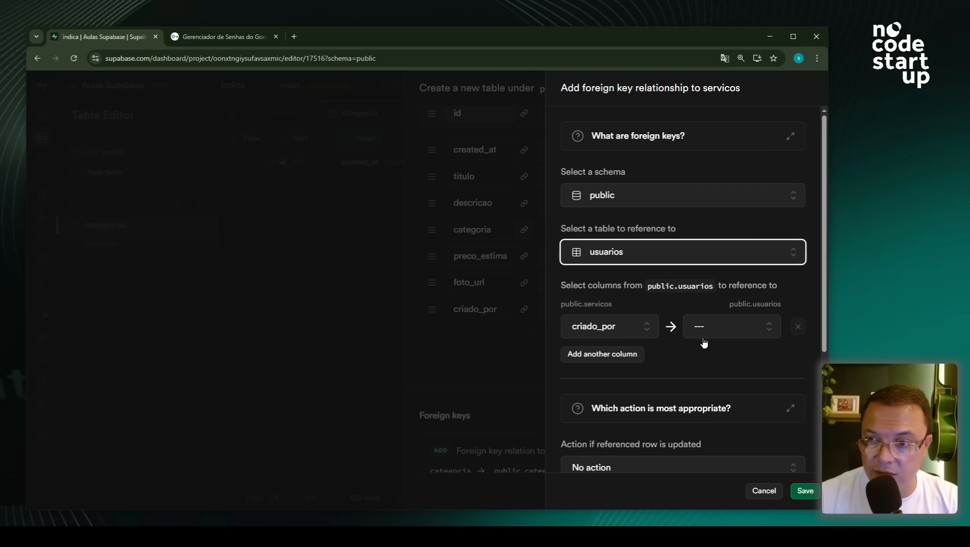
pyautogui.click(714, 326)
pyautogui.click(707, 378)
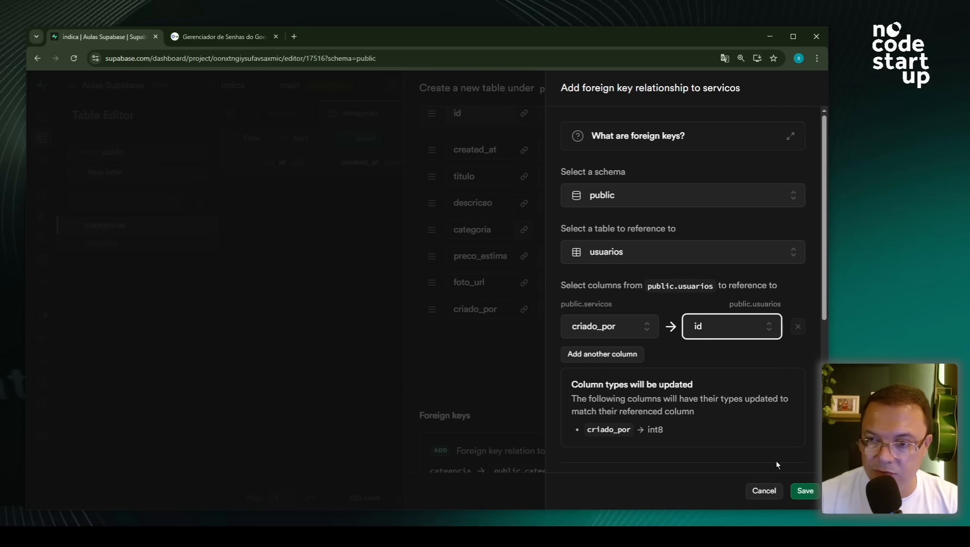
pyautogui.click(804, 491)
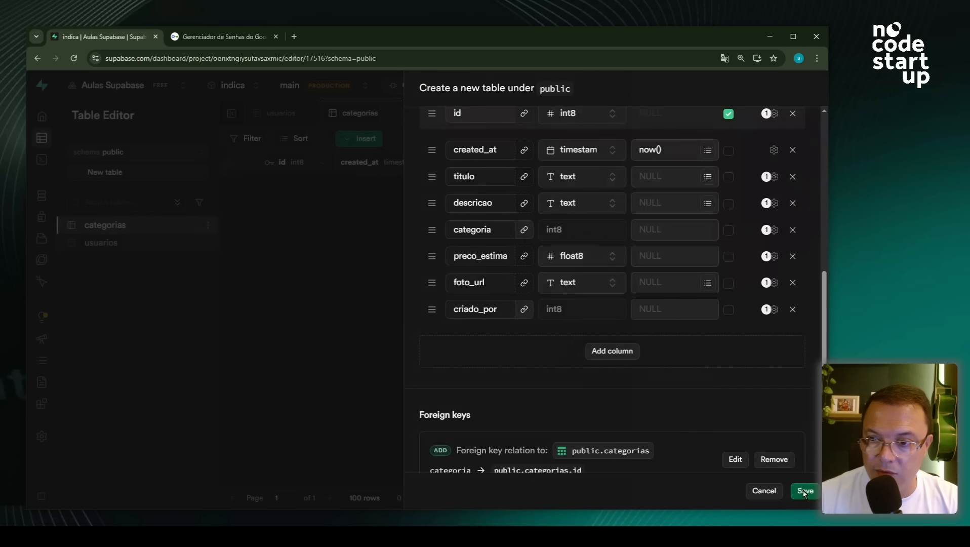
pyautogui.click(615, 358)
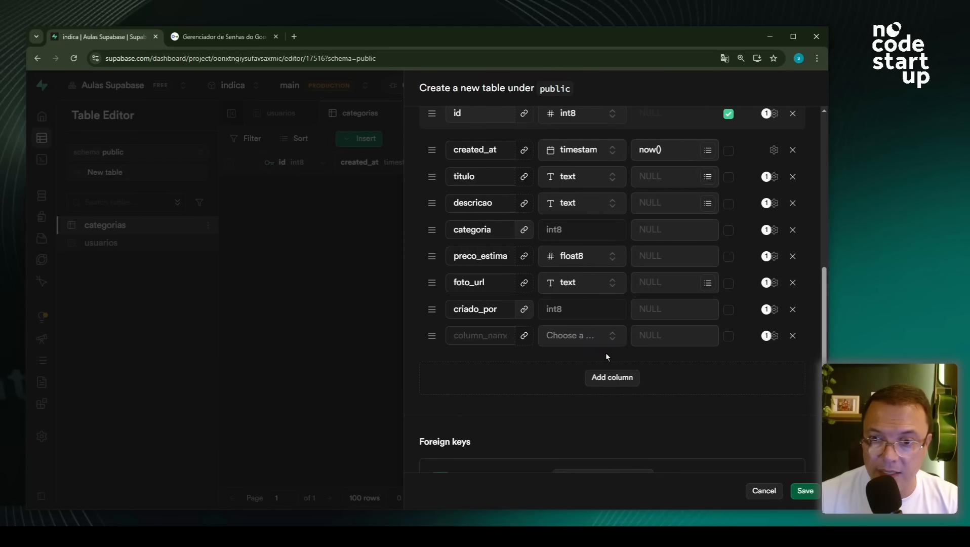
# - Name the new column terceiro, typed bool with default value false
pyautogui.click(475, 336)
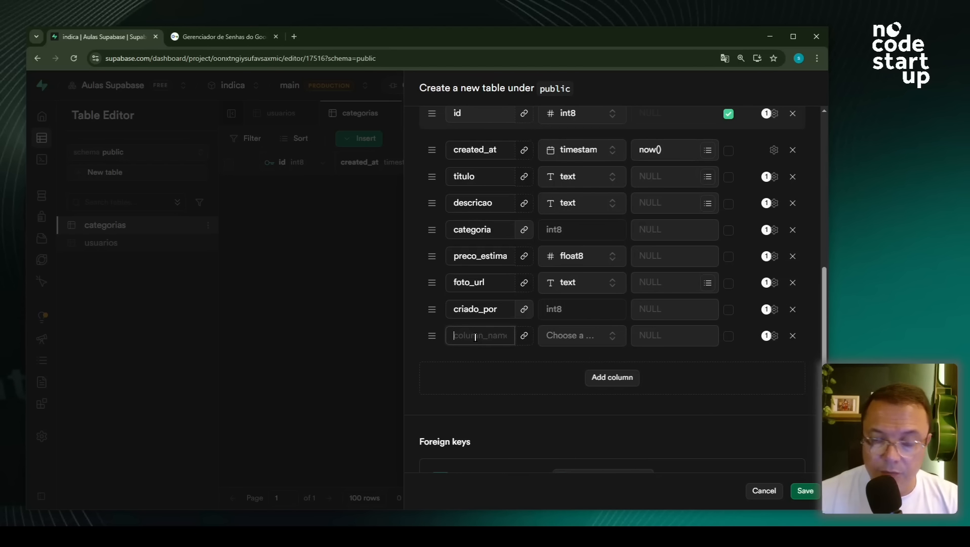
pyautogui.write('terceiro')
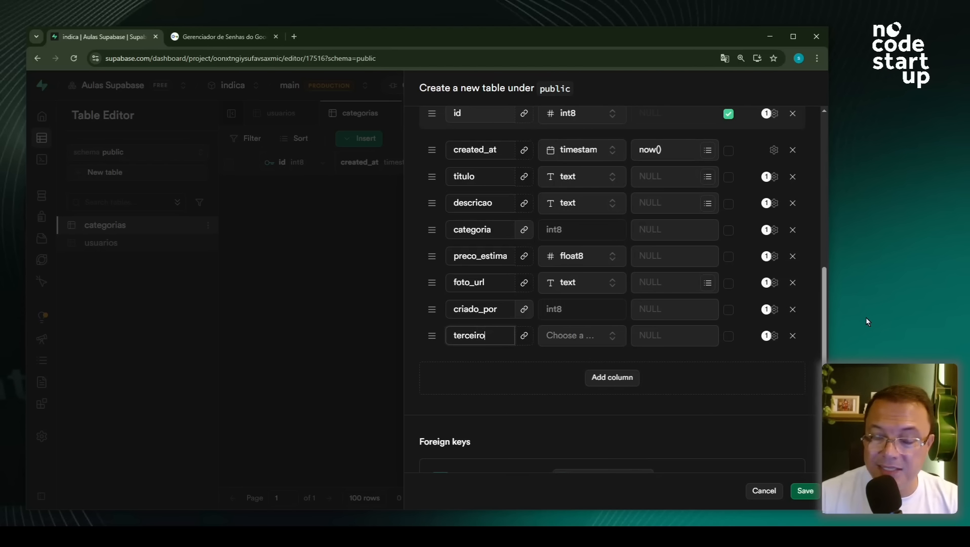
pyautogui.click(551, 341)
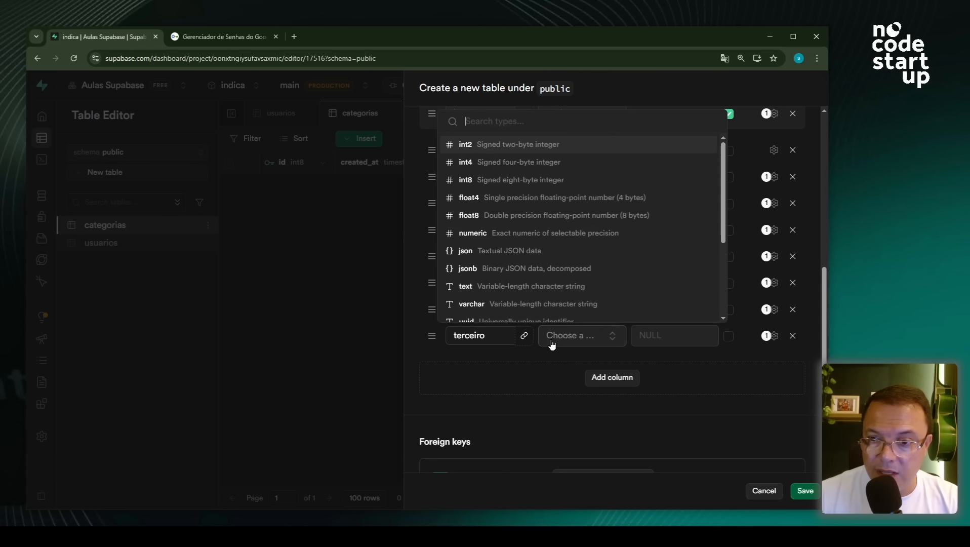
pyautogui.scroll(-3, 542, 310)
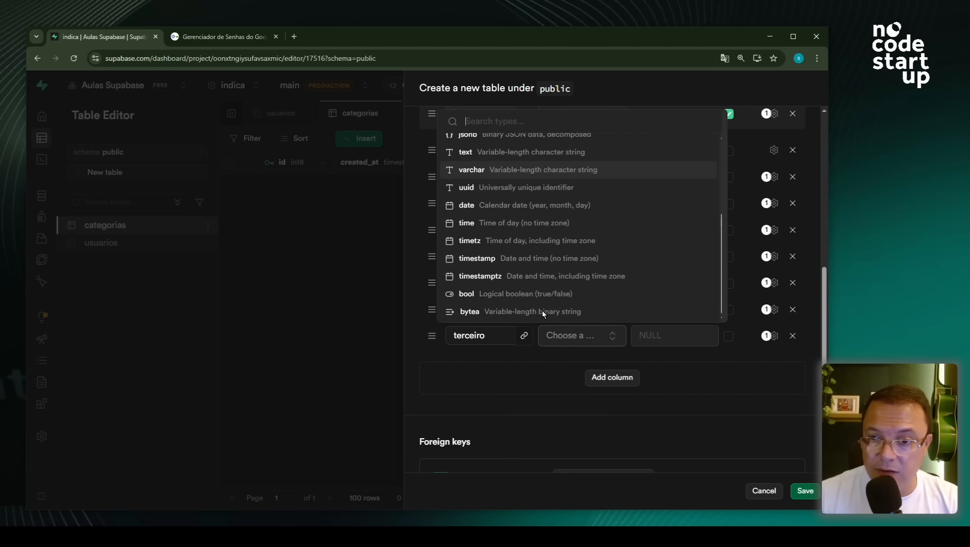
pyautogui.click(494, 293)
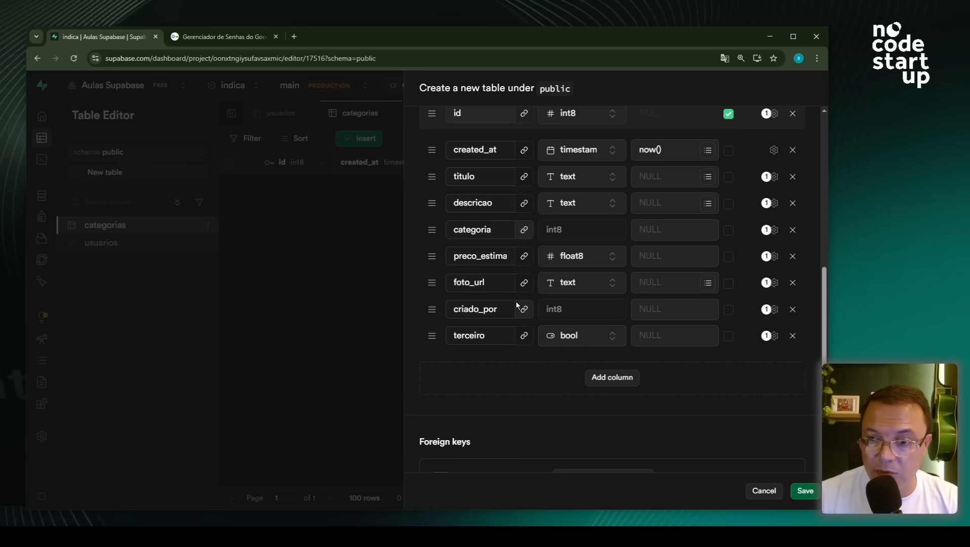
pyautogui.click(678, 334)
pyautogui.write('false')
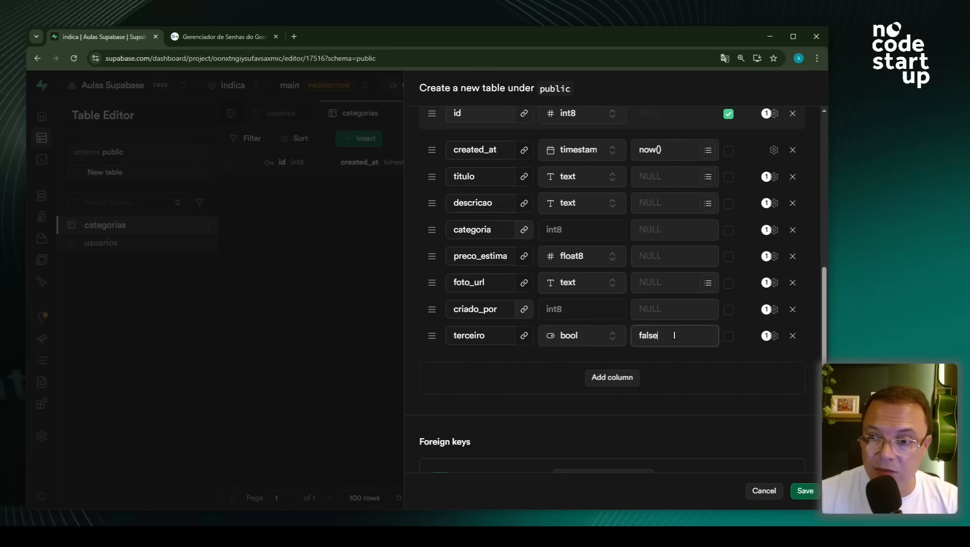
pyautogui.moveTo(678, 335); pyautogui.dragTo(640, 335)
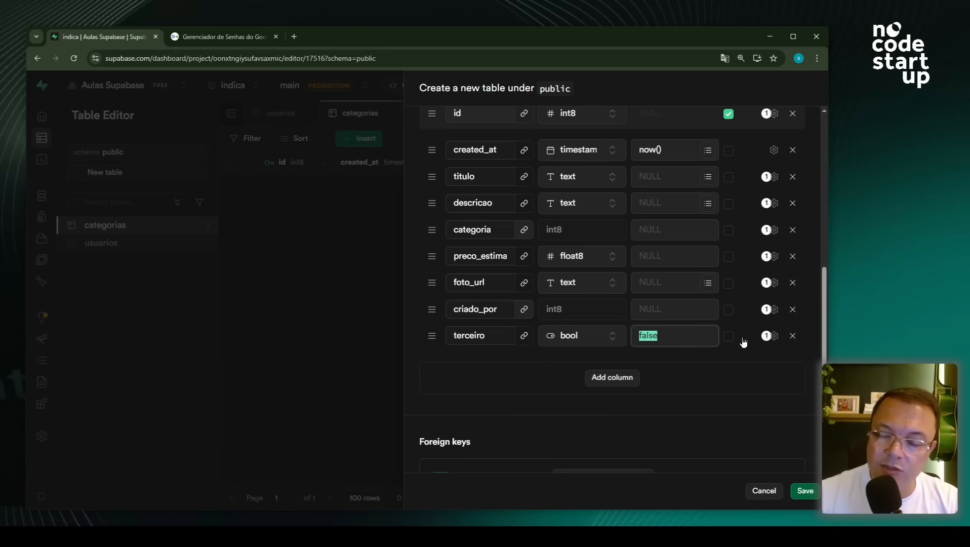
pyautogui.click(609, 379)
pyautogui.click(488, 365)
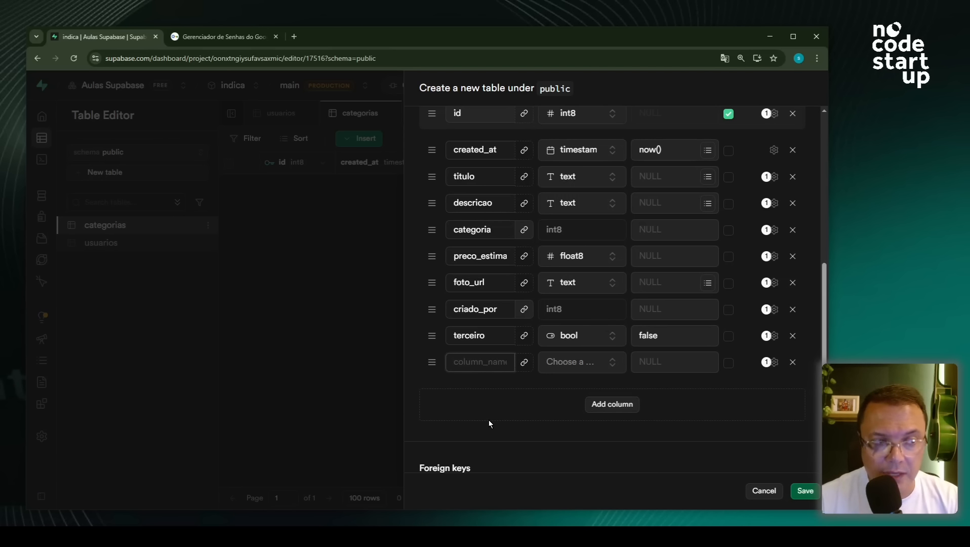
# - Name the new servicos column eu_mesmo, type bool, default true, and add another column row
pyautogui.write('eu_mesmo')
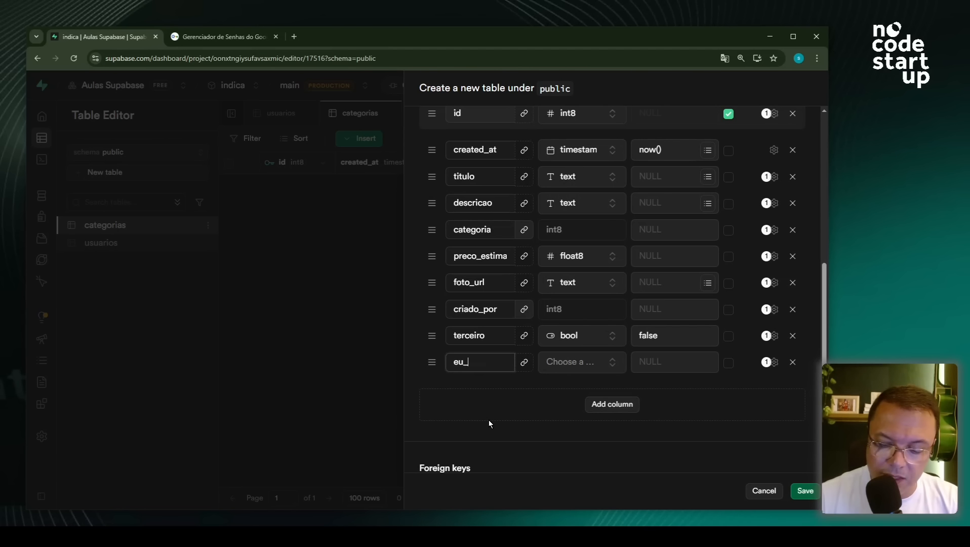
pyautogui.click(561, 369)
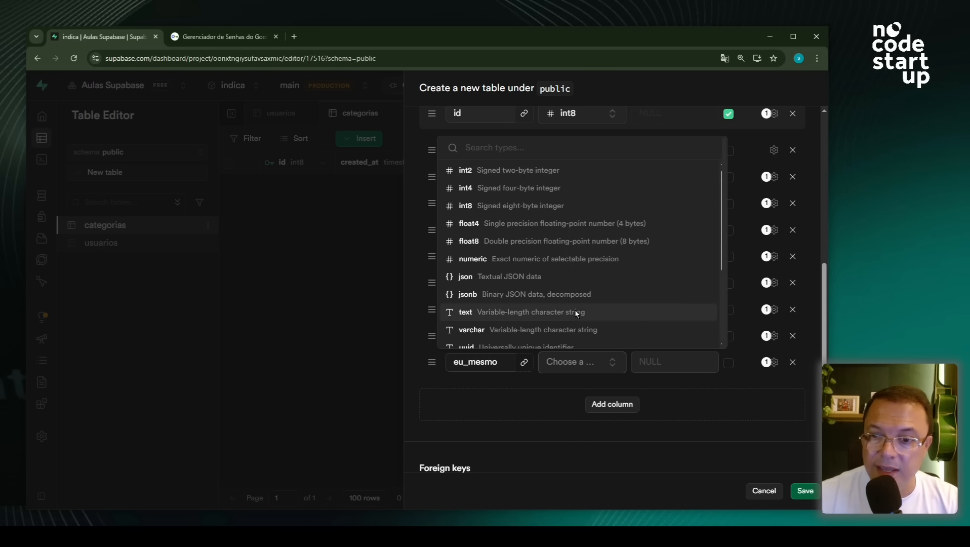
pyautogui.scroll(-3, 575, 309)
pyautogui.click(504, 320)
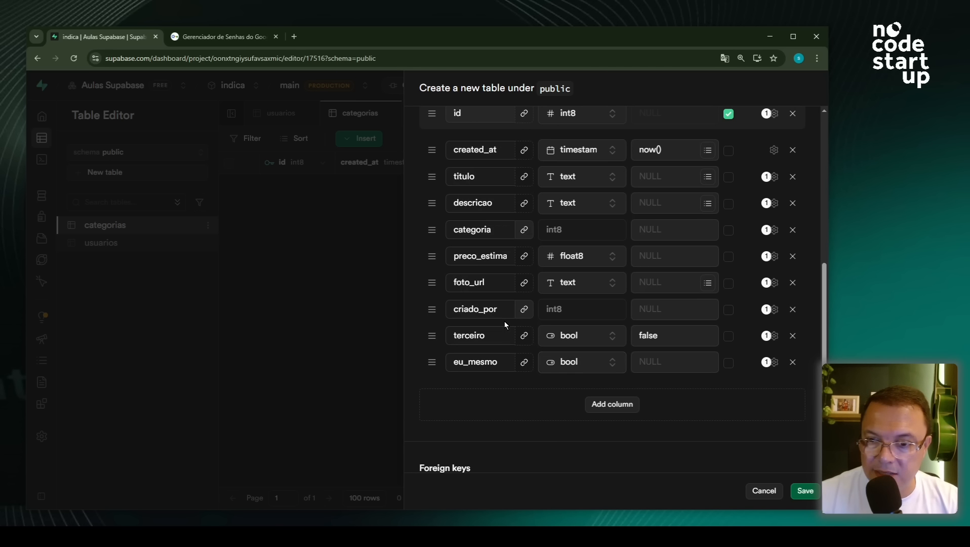
pyautogui.click(656, 363)
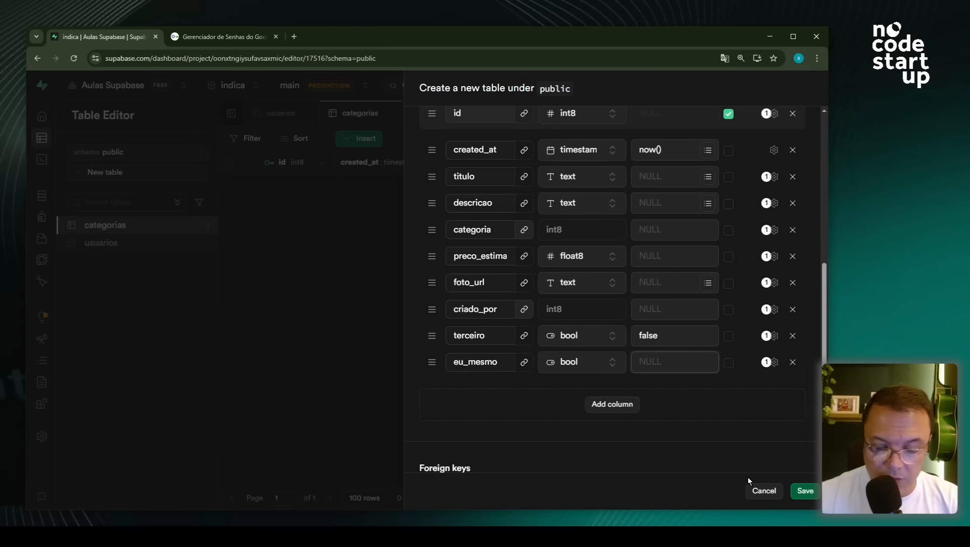
pyautogui.write('true')
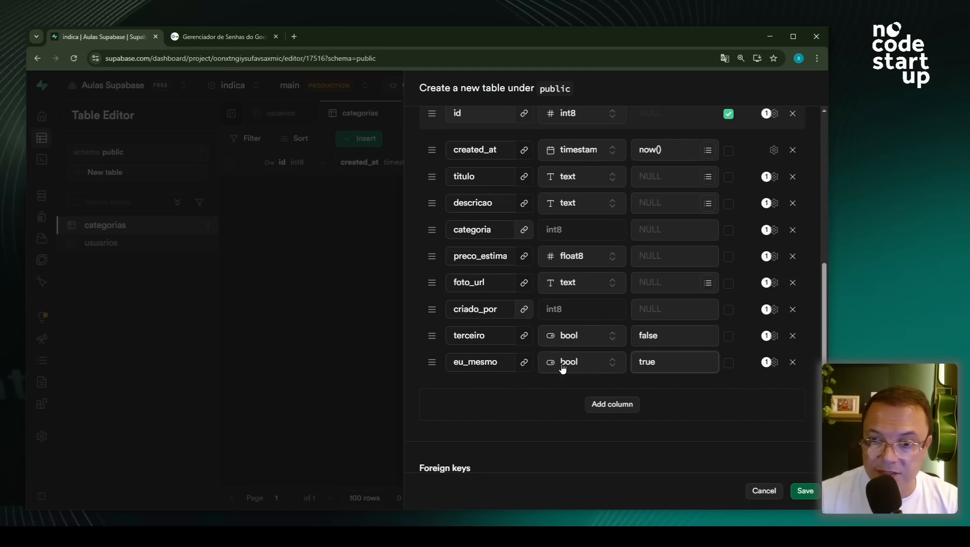
pyautogui.click(610, 404)
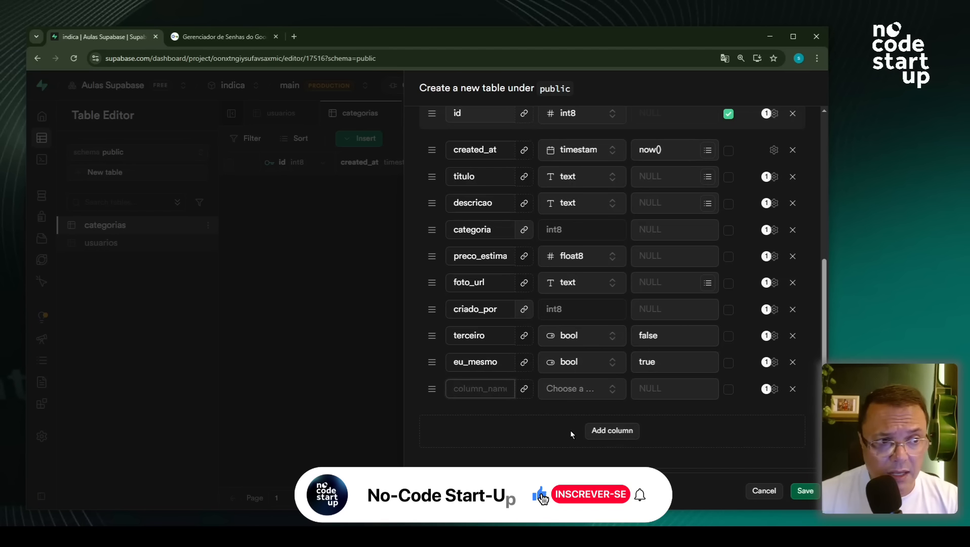
# - Name the blank column whatsapp with type text
pyautogui.write('wha')
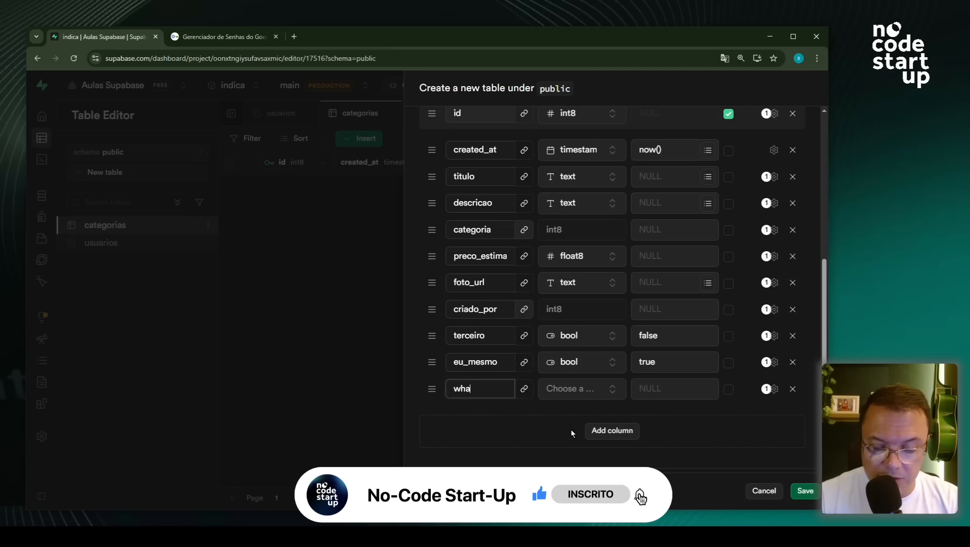
pyautogui.write('tsapp')
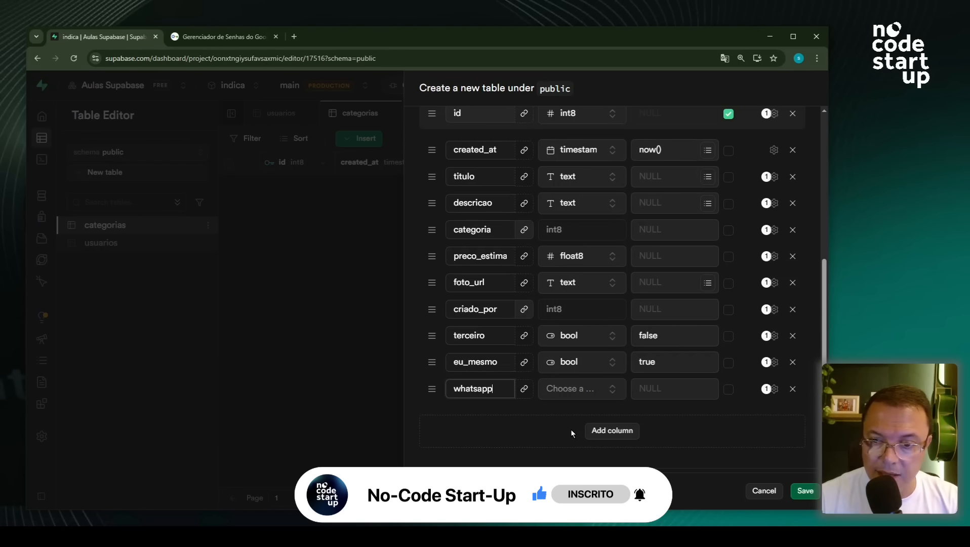
pyautogui.click(576, 390)
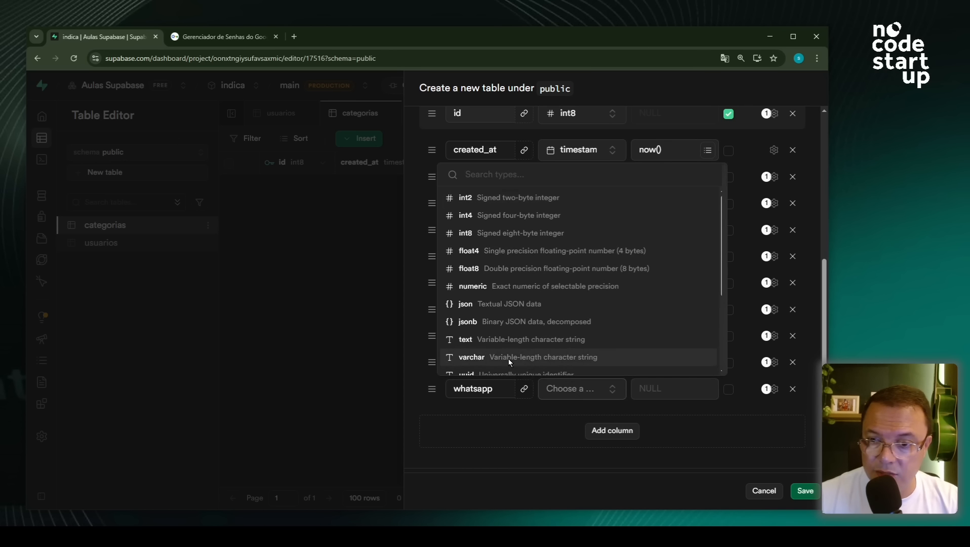
pyautogui.click(507, 342)
# - Add a text column preco_detalhe and move it up above foto_url
pyautogui.click(611, 431)
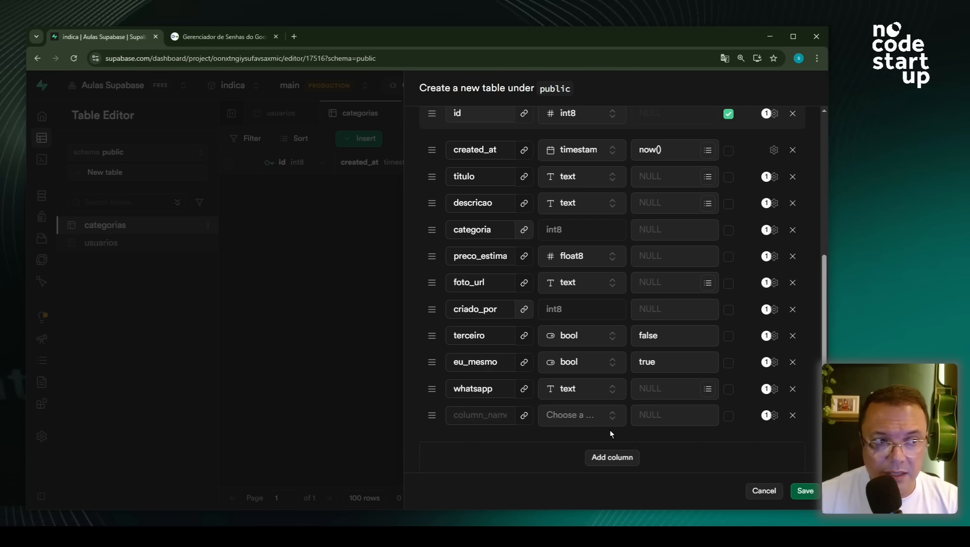
pyautogui.click(467, 414)
pyautogui.write('p')
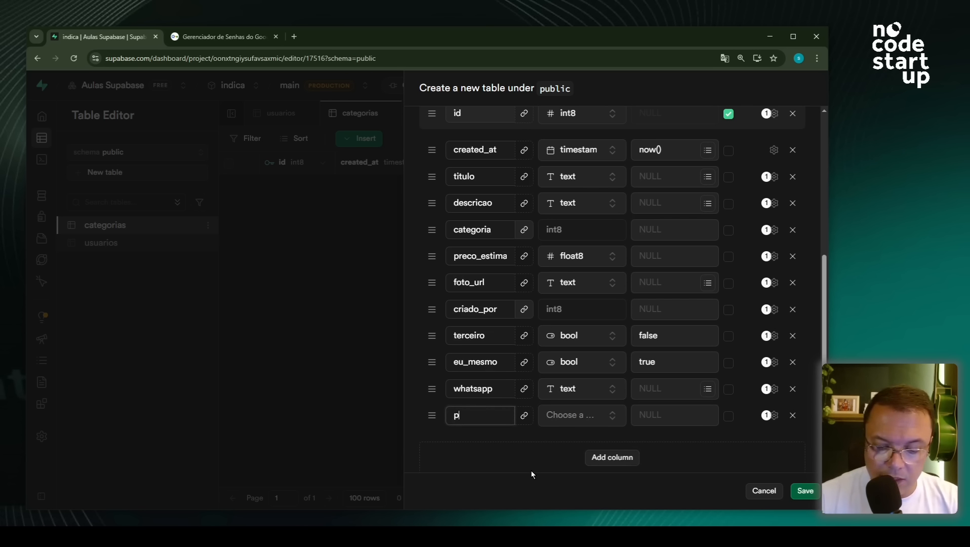
pyautogui.write('reco')
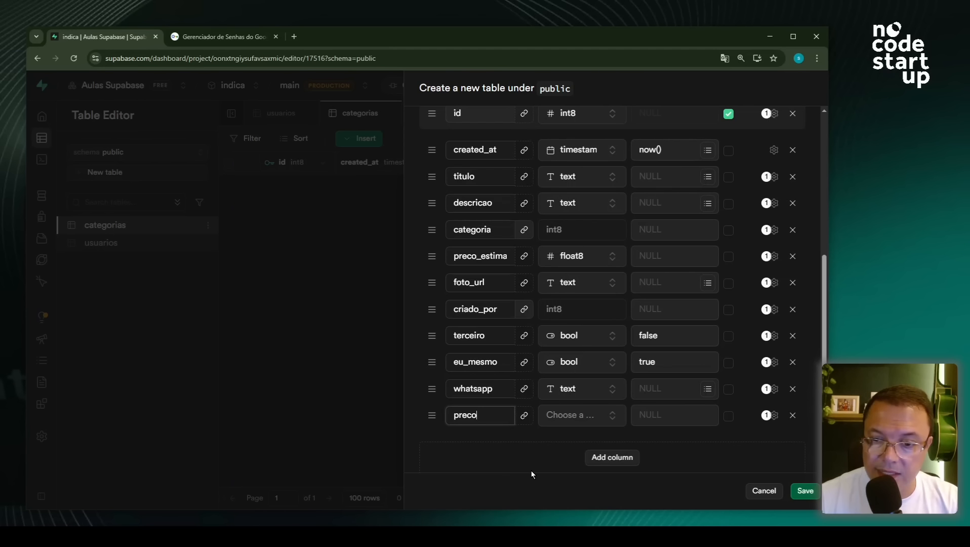
pyautogui.write('_')
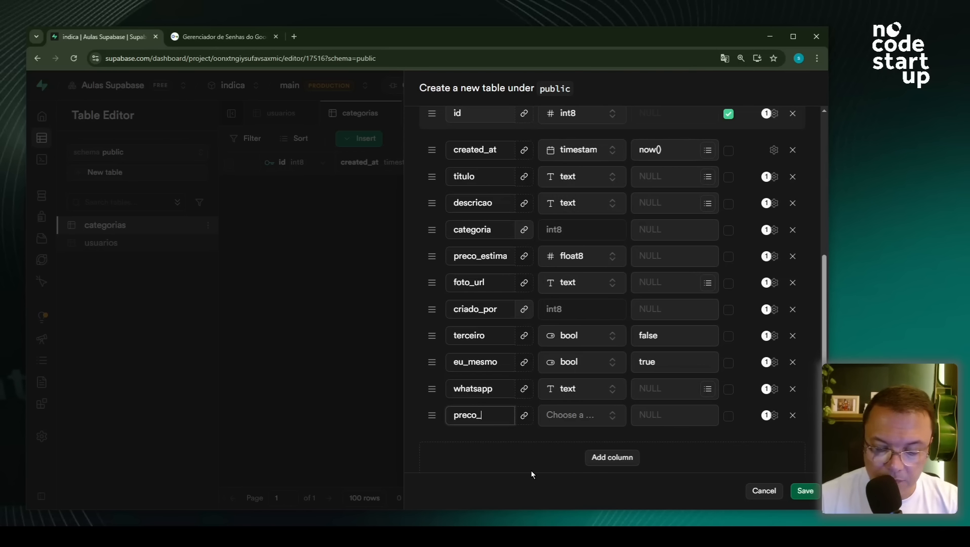
pyautogui.write('detalhe')
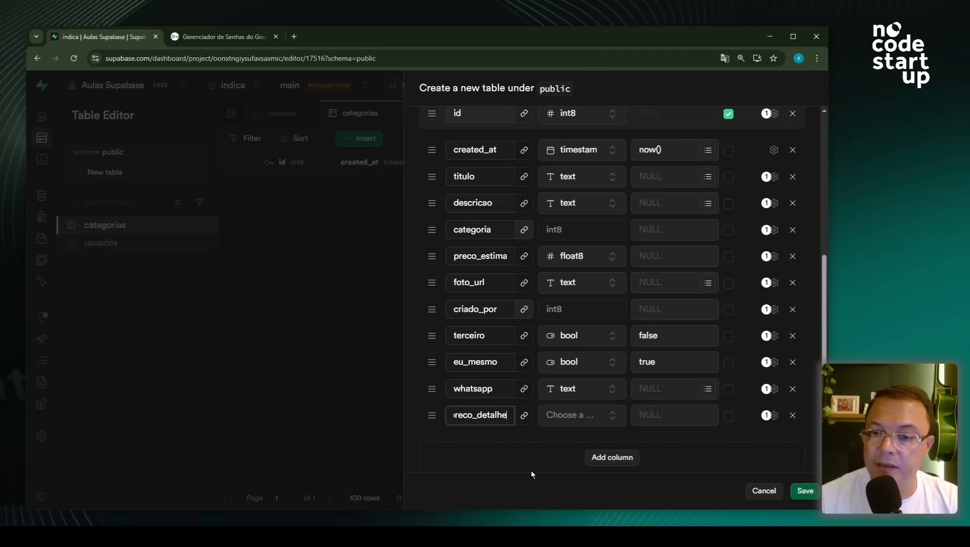
pyautogui.click(566, 423)
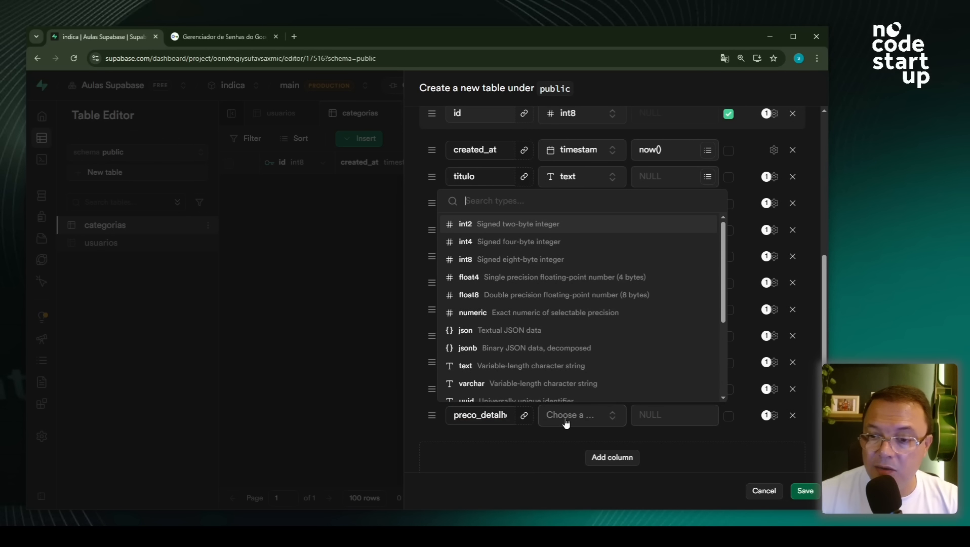
pyautogui.click(510, 368)
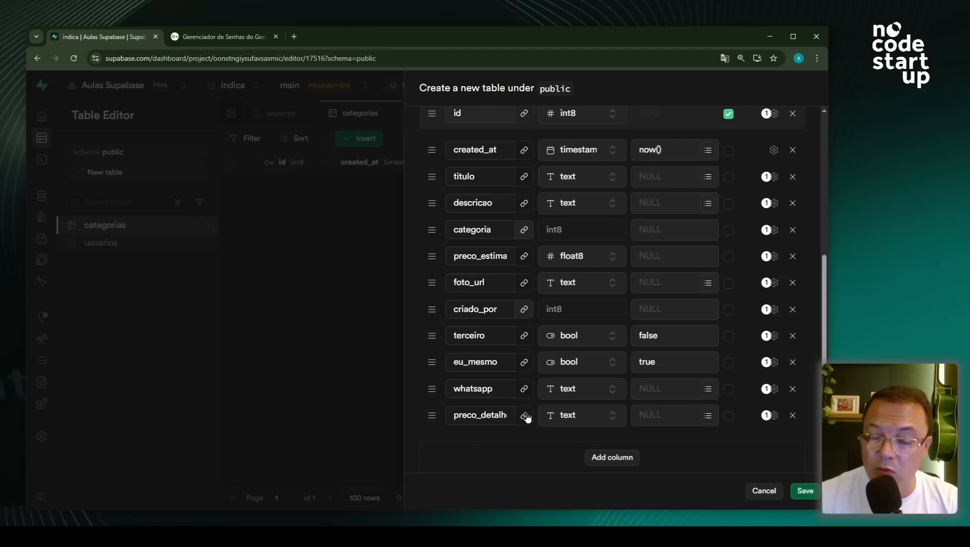
pyautogui.moveTo(433, 416); pyautogui.dragTo(434, 264)
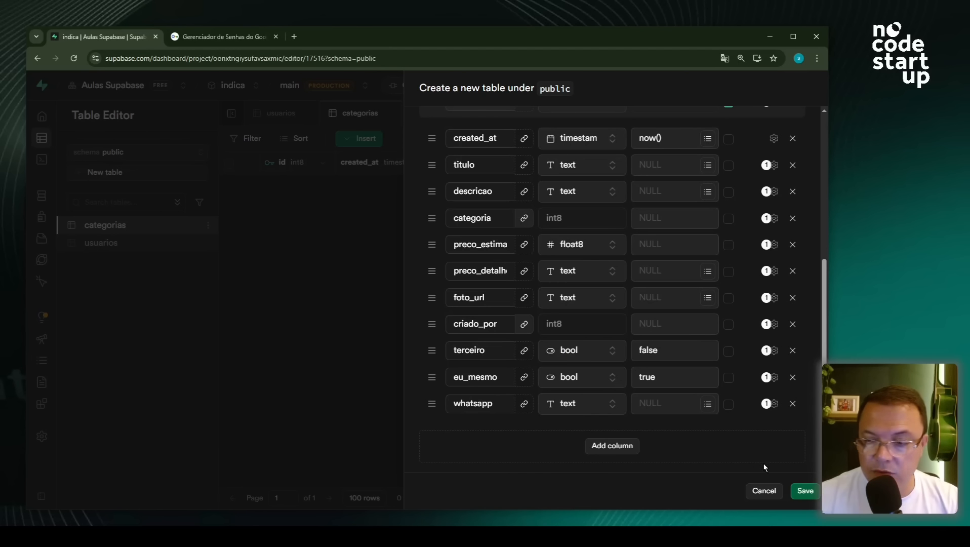
# - Save the new servicos table, then open the favoritos table
pyautogui.click(800, 493)
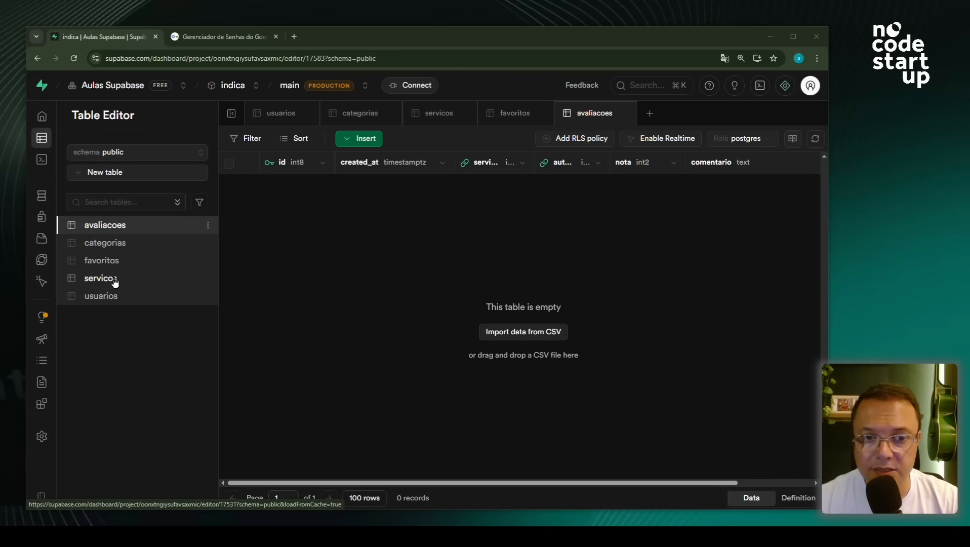
pyautogui.click(112, 229)
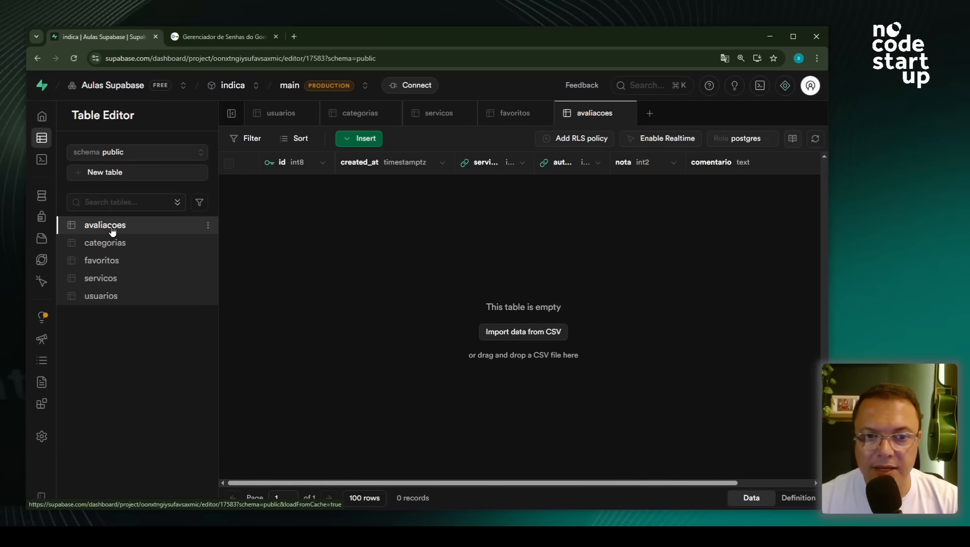
pyautogui.click(112, 268)
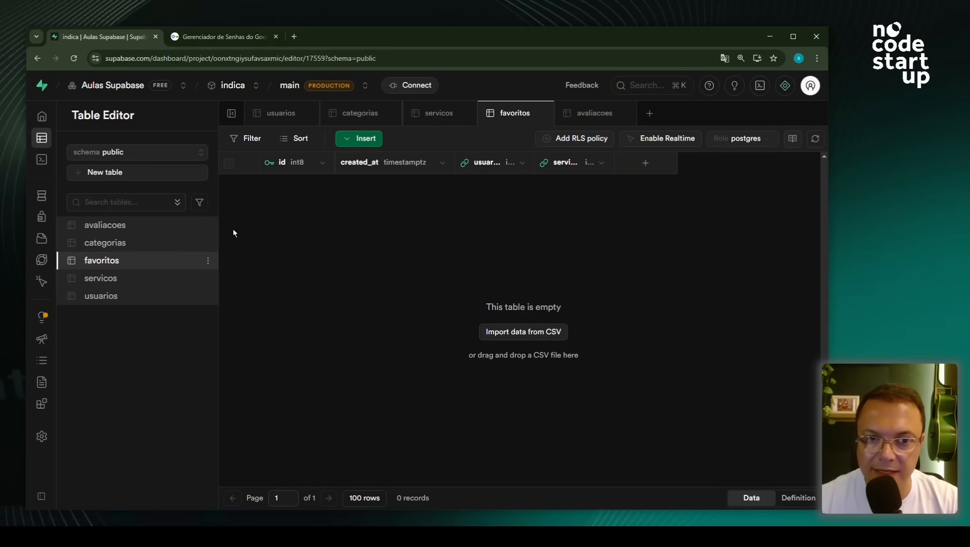
pyautogui.click(209, 262)
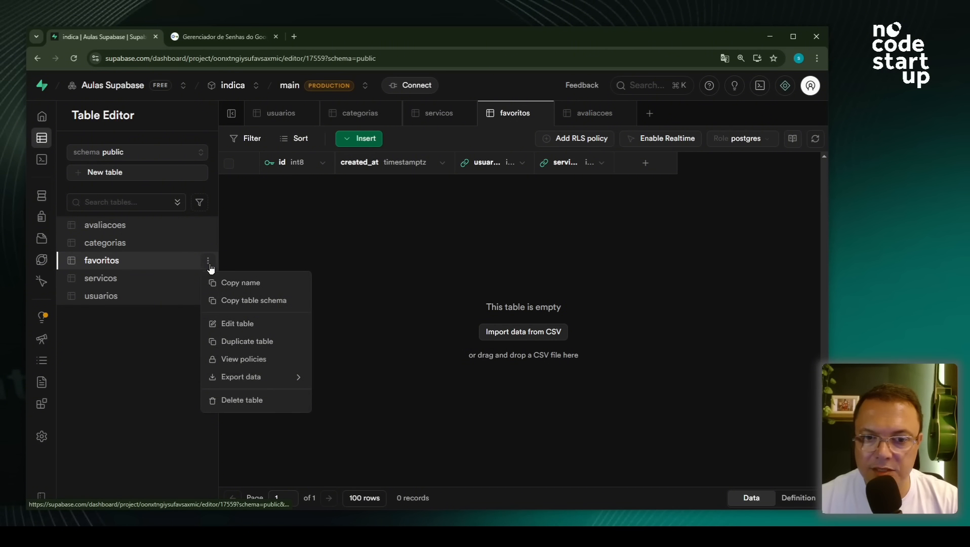
pyautogui.click(249, 326)
pyautogui.scroll(-5, 694, 354)
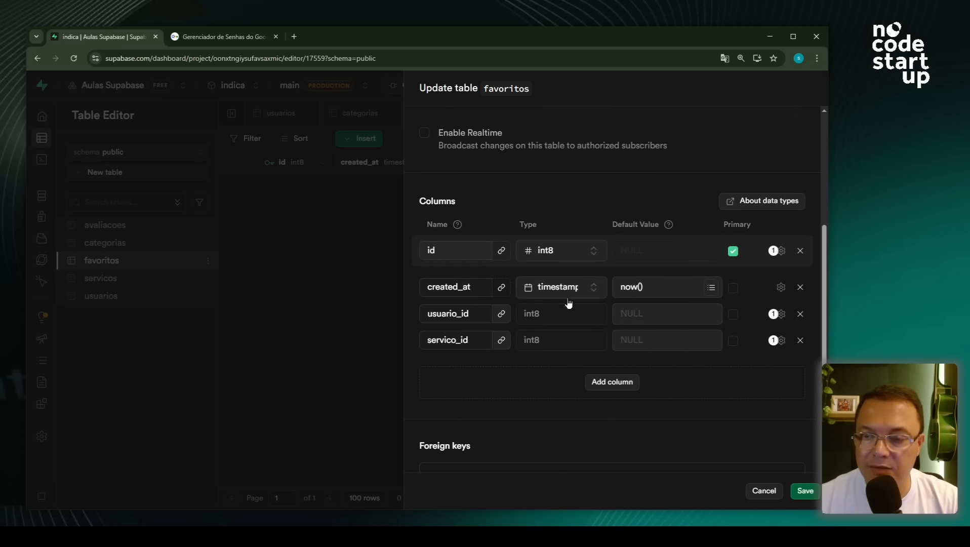
pyautogui.scroll(5, 569, 283)
pyautogui.scroll(-4, 512, 344)
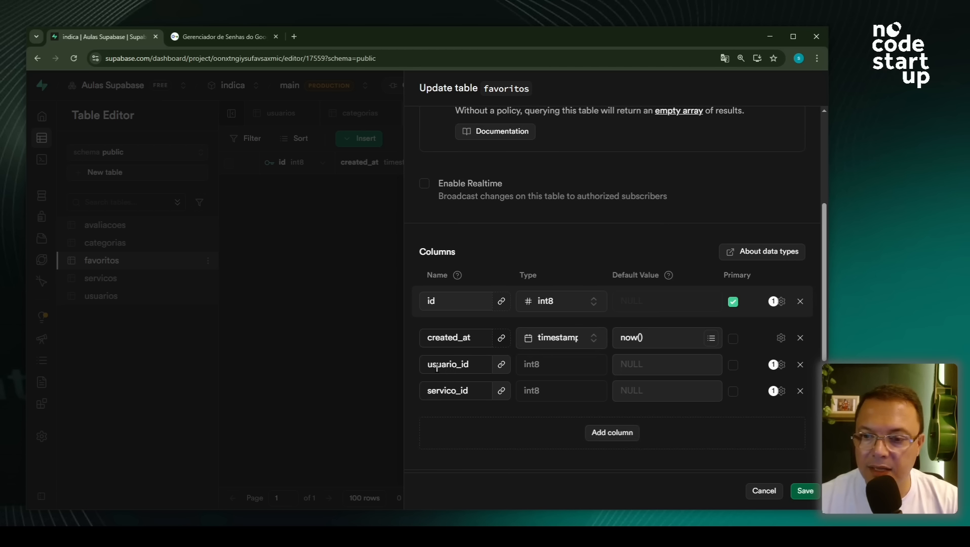
pyautogui.moveTo(430, 365); pyautogui.dragTo(476, 366)
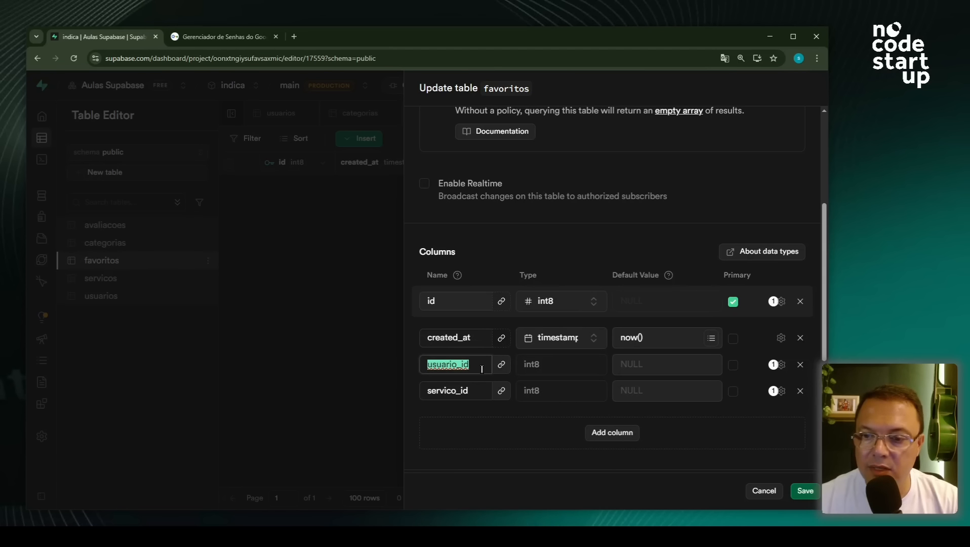
pyautogui.moveTo(427, 392); pyautogui.dragTo(481, 404)
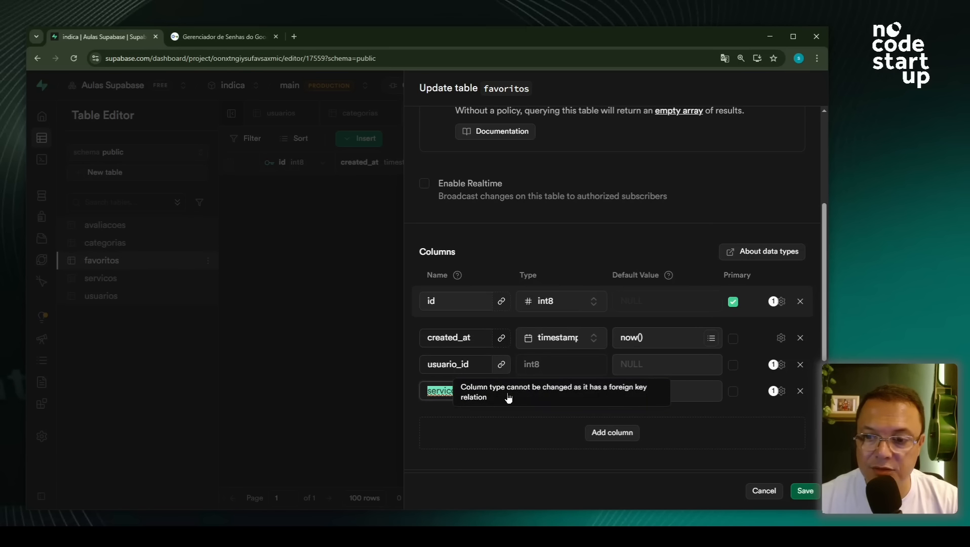
pyautogui.click(502, 399)
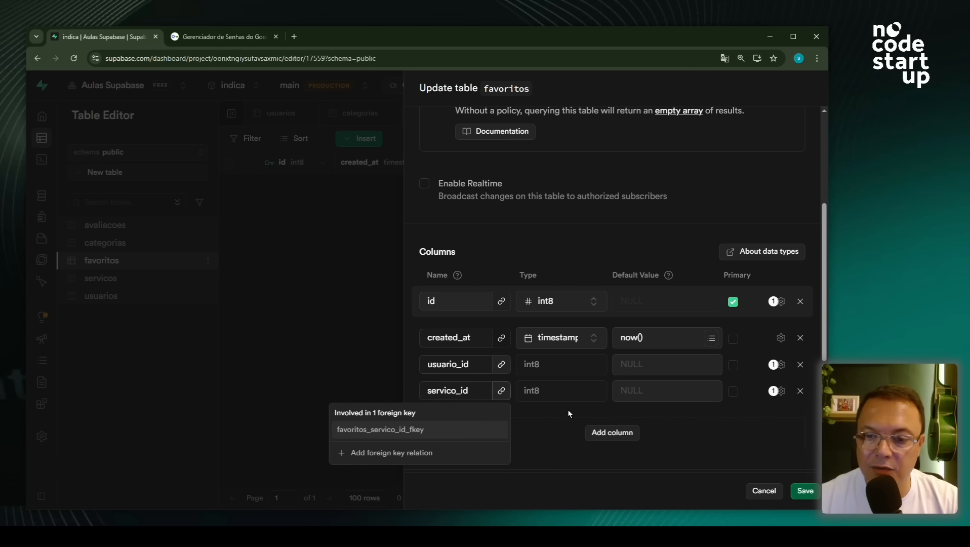
pyautogui.click(557, 440)
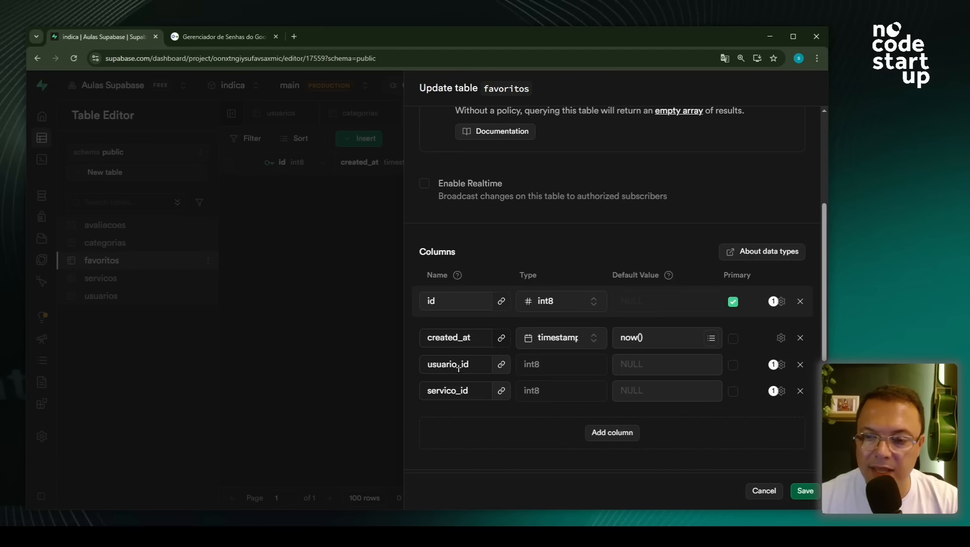
pyautogui.scroll(4, 556, 348)
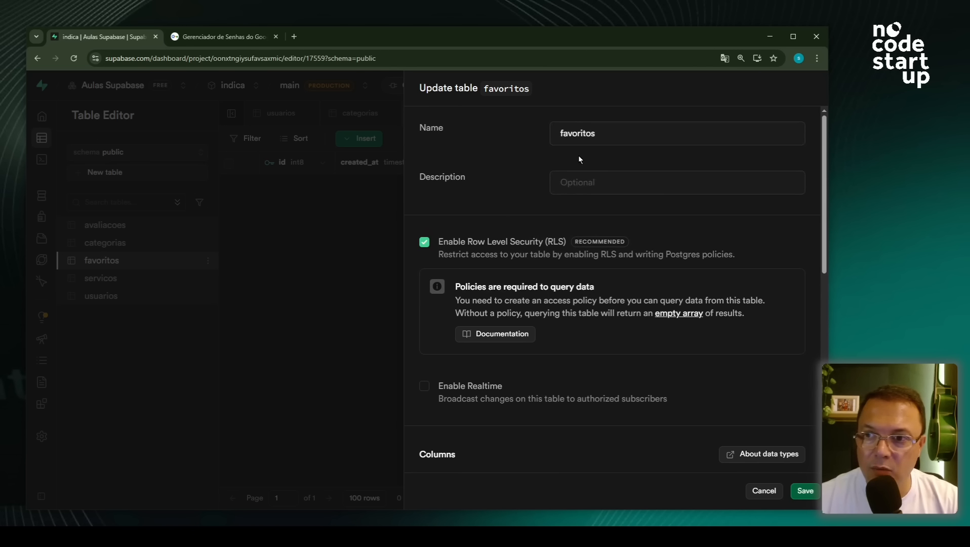
pyautogui.scroll(-5, 547, 399)
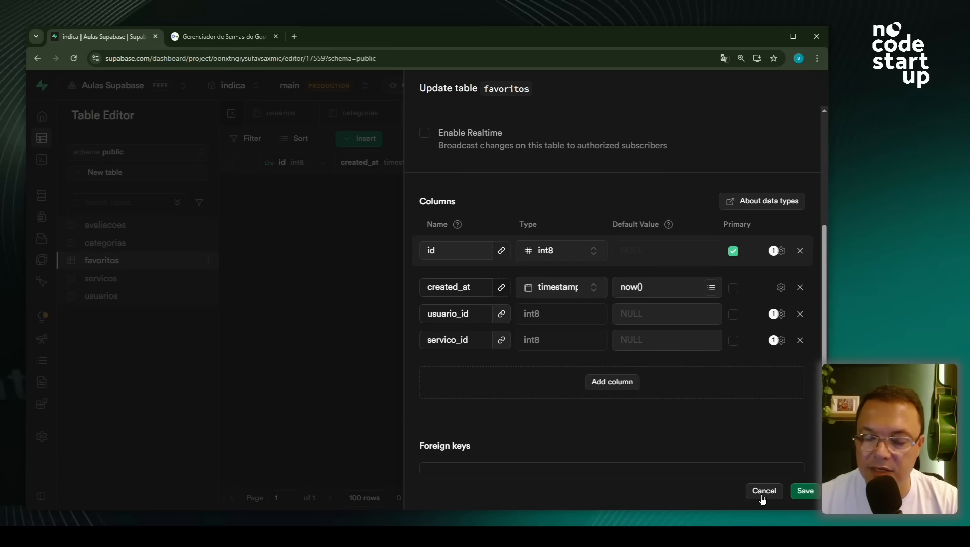
pyautogui.click(761, 492)
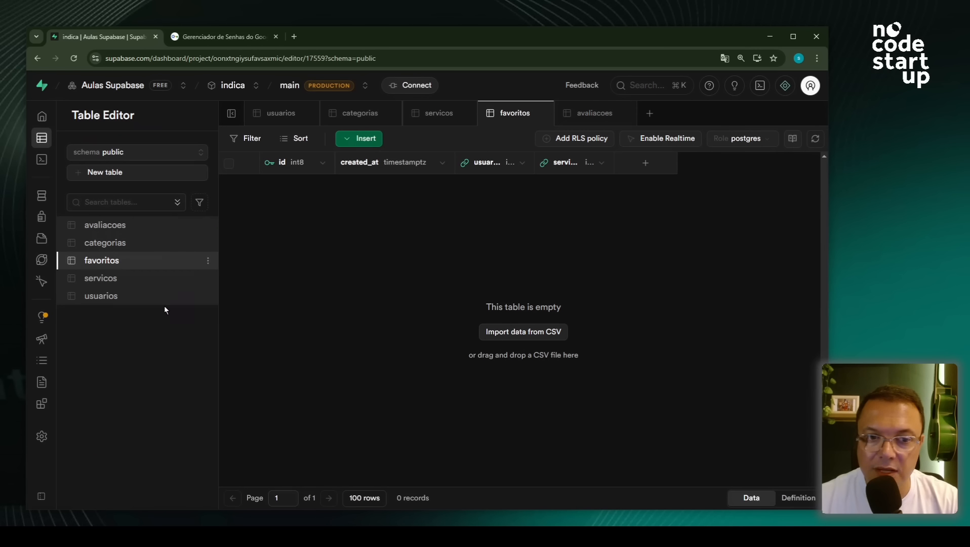
# - Open Edit table for avaliacoes to review its columns, including nota int2 and comentario text
pyautogui.click(119, 225)
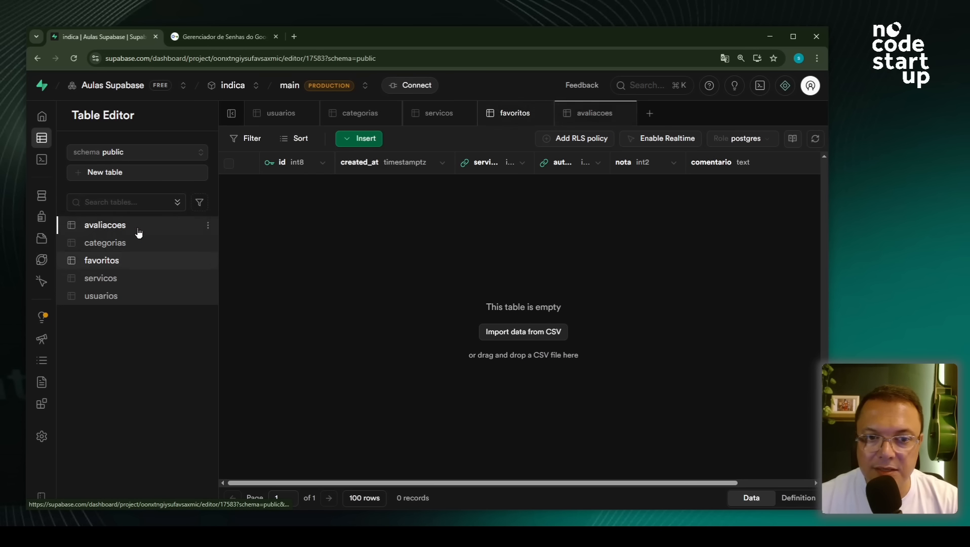
pyautogui.click(207, 225)
pyautogui.click(243, 290)
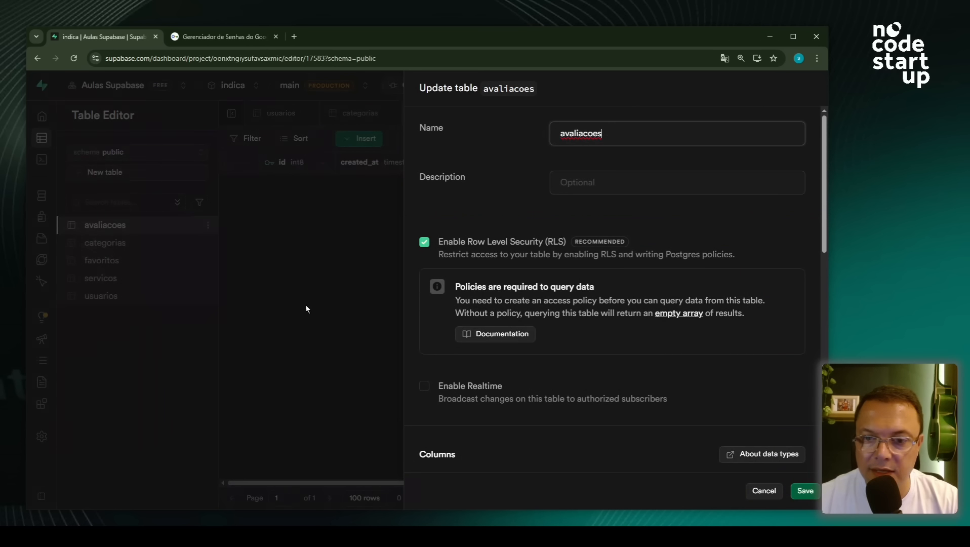
pyautogui.scroll(-5, 647, 358)
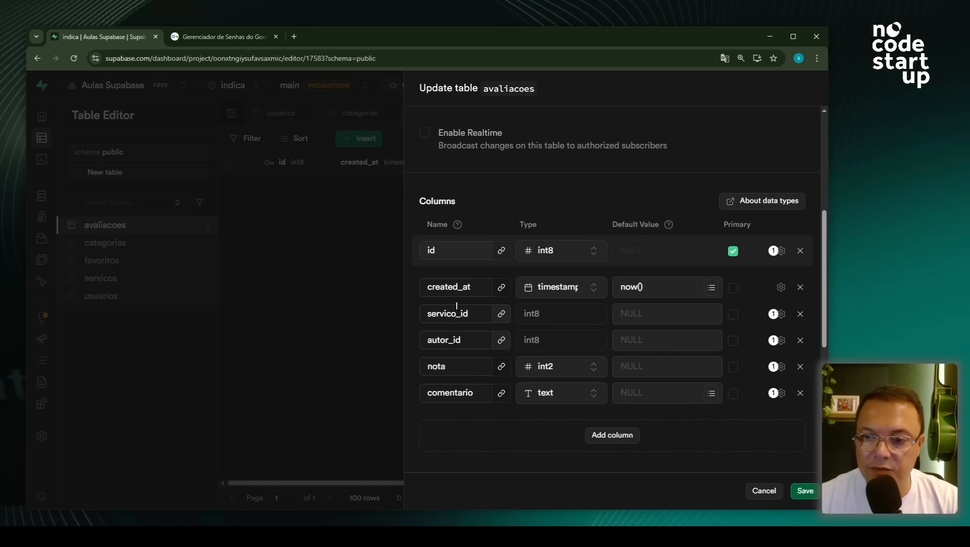
pyautogui.scroll(5, 571, 325)
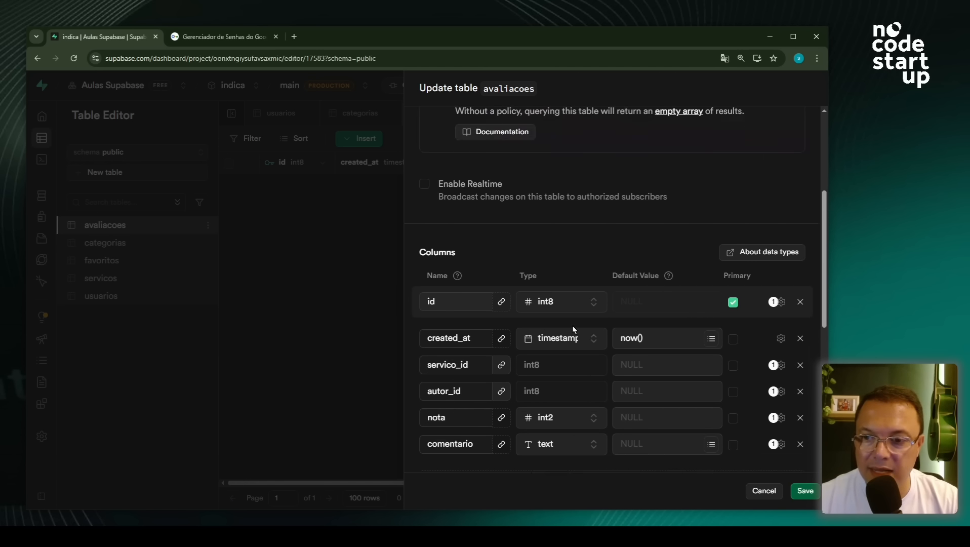
pyautogui.scroll(-5, 616, 362)
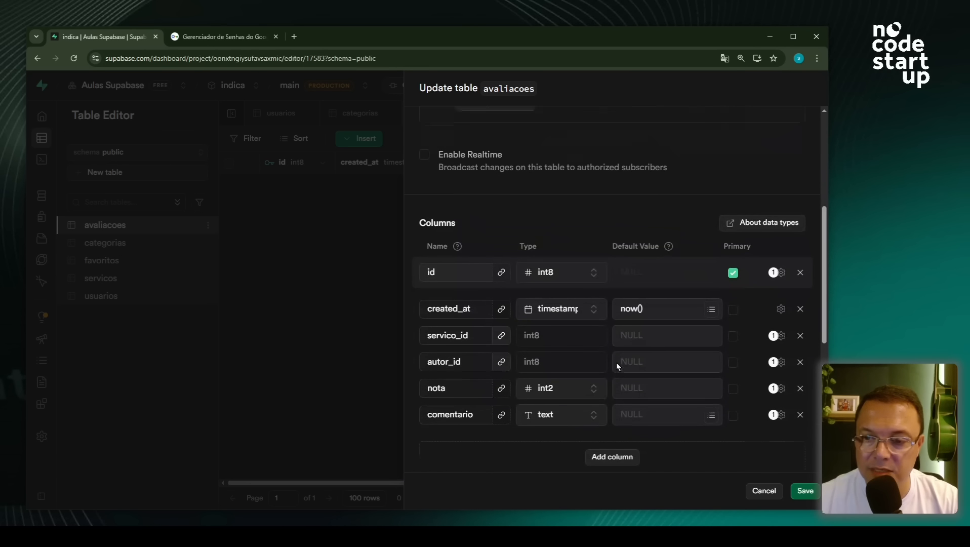
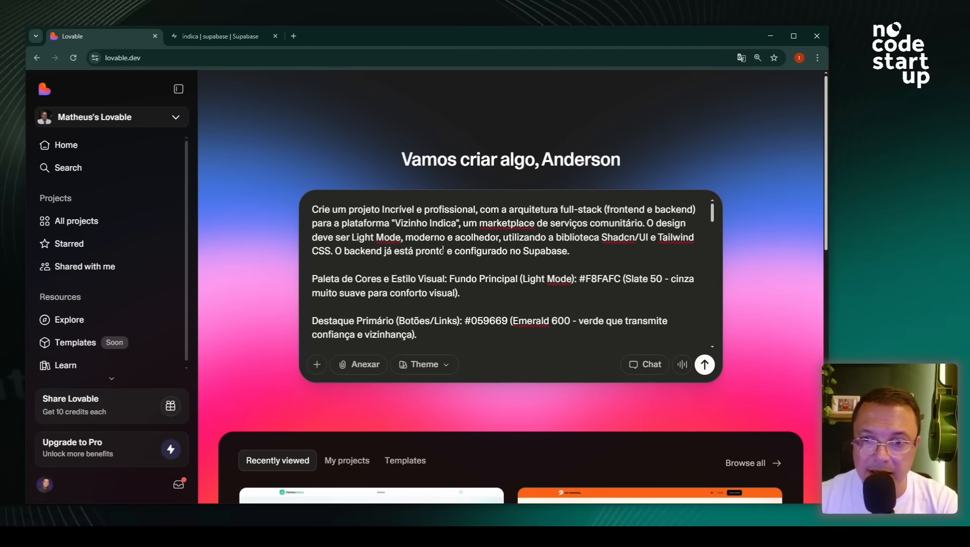
# - Review the Vizinho Indica prompt down to its empty ProjectID line, then go to the Supabase project
pyautogui.moveTo(395, 223); pyautogui.dragTo(457, 223)
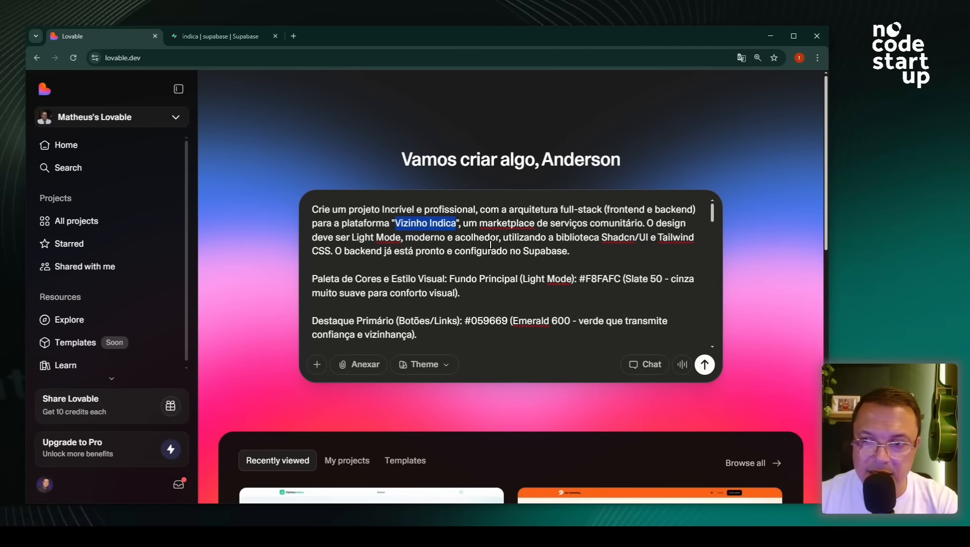
pyautogui.scroll(-8, 490, 245)
pyautogui.scroll(-10, 492, 249)
pyautogui.scroll(-10, 492, 250)
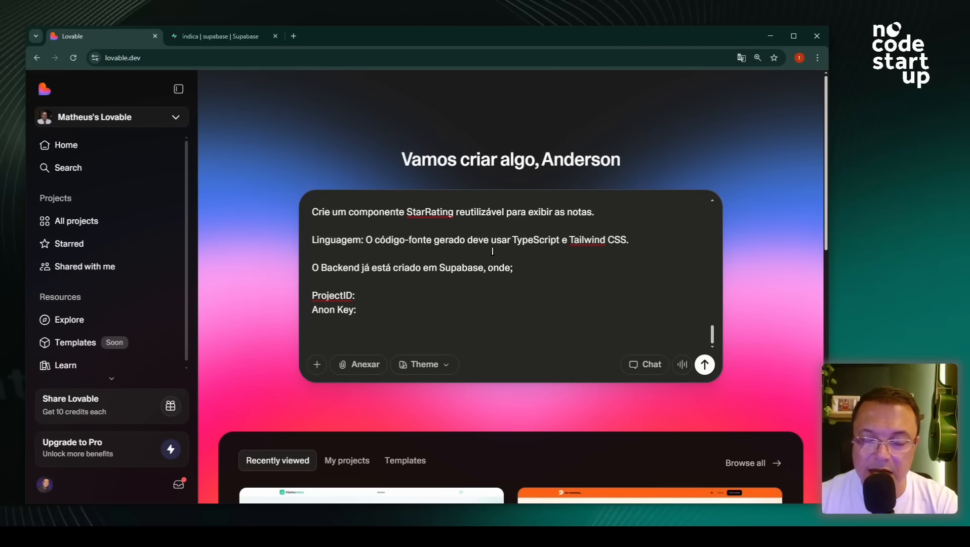
pyautogui.click(431, 292)
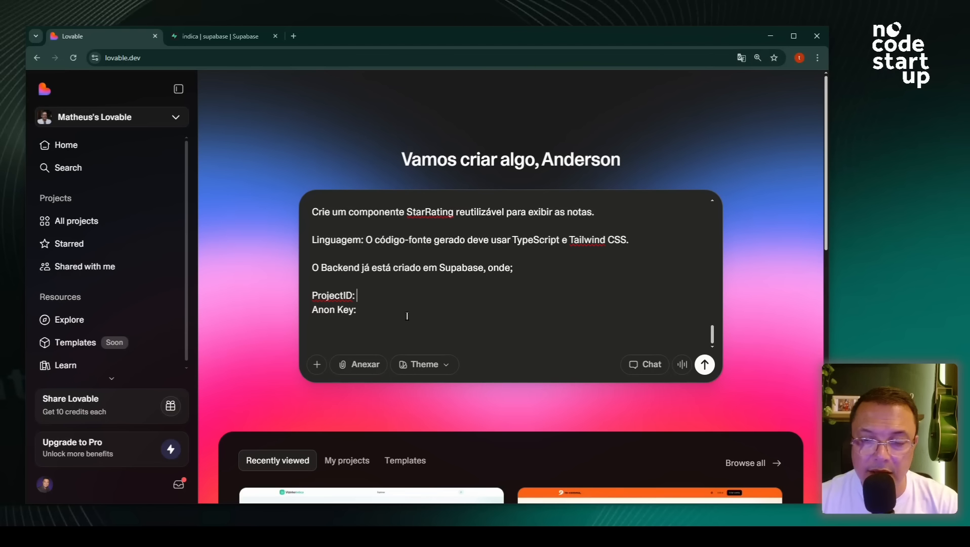
pyautogui.click(209, 37)
# - Paste the Supabase project ID from Project Settings after the prompt's ProjectID: label
pyautogui.moveTo(33, 318)
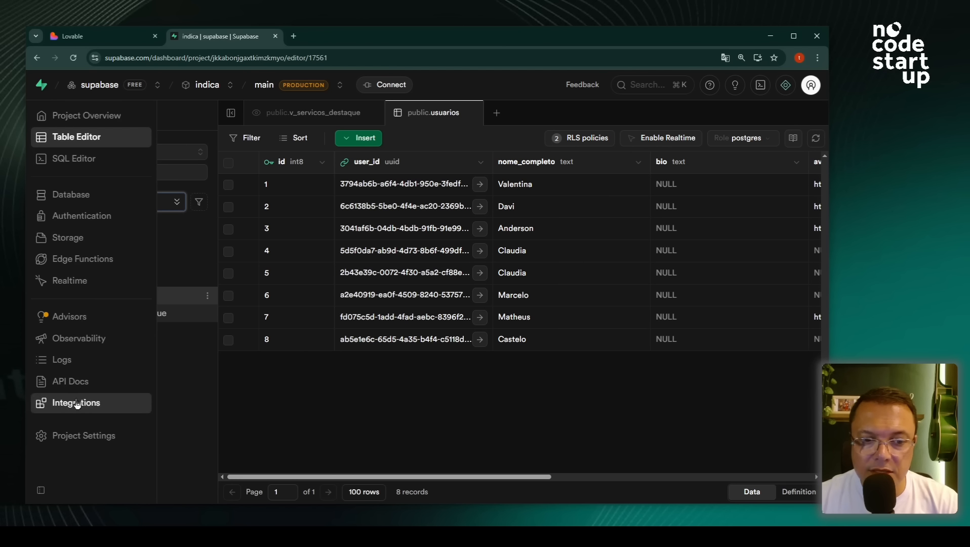
pyautogui.click(83, 436)
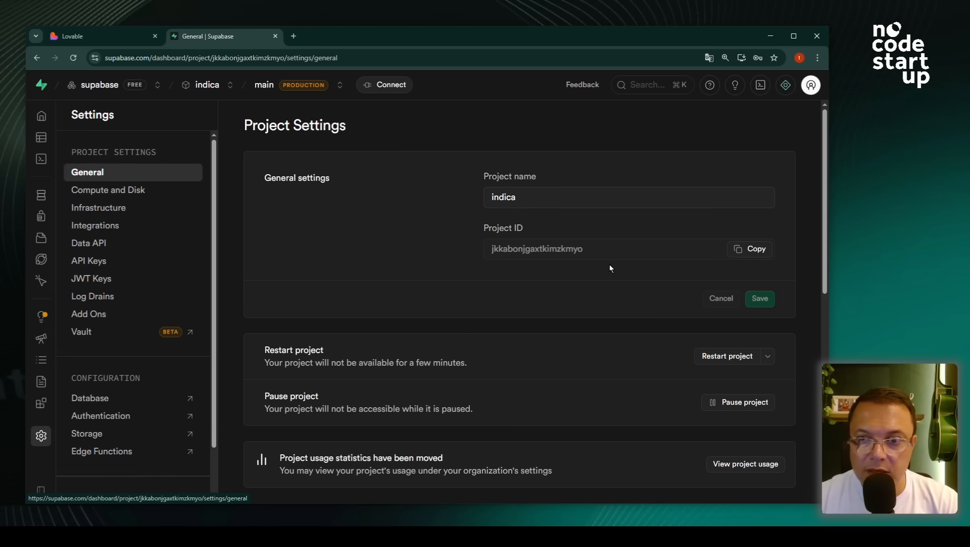
pyautogui.click(742, 252)
pyautogui.click(86, 35)
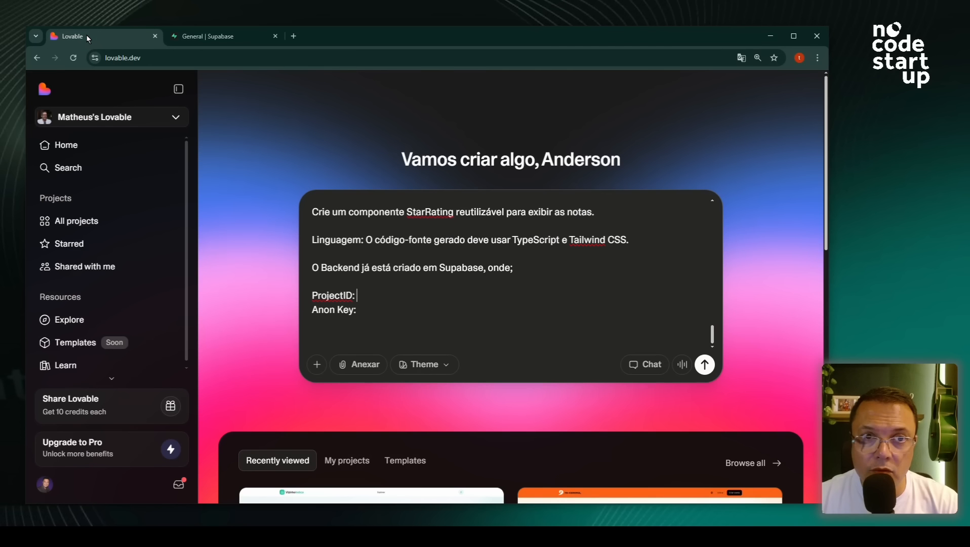
pyautogui.hotkey('ctrl', 'v')
pyautogui.click(386, 308)
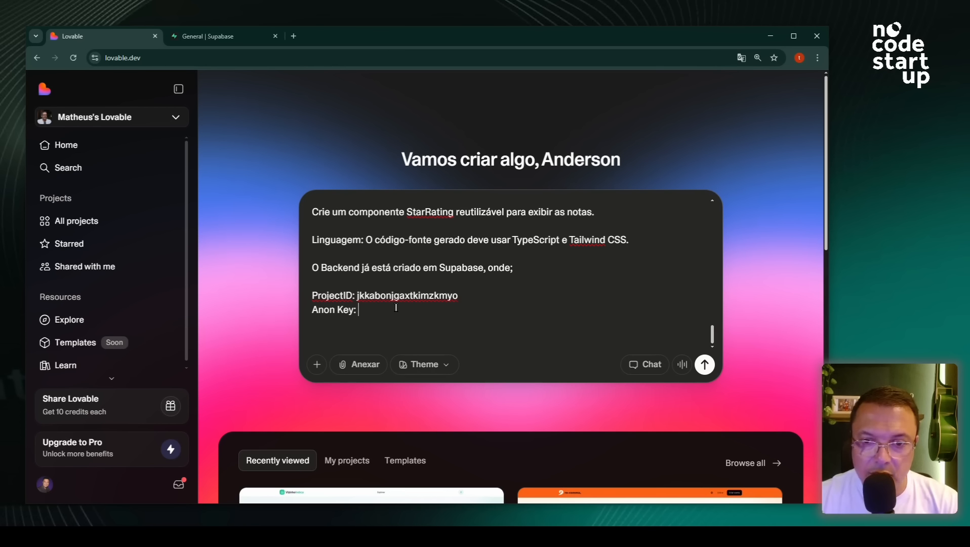
# - Paste the legacy anon public key after Anon Key: and send the prompt to Lovable
pyautogui.click(190, 37)
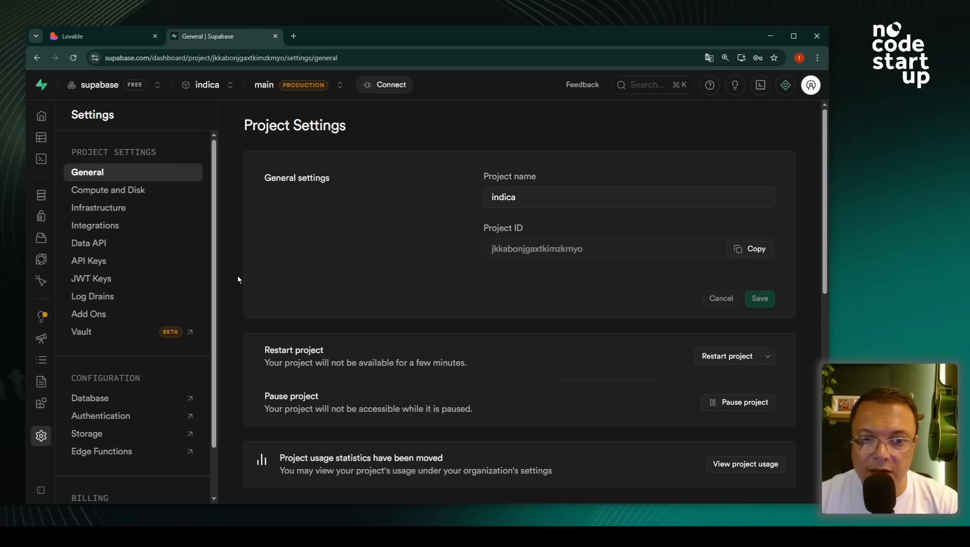
pyautogui.click(88, 261)
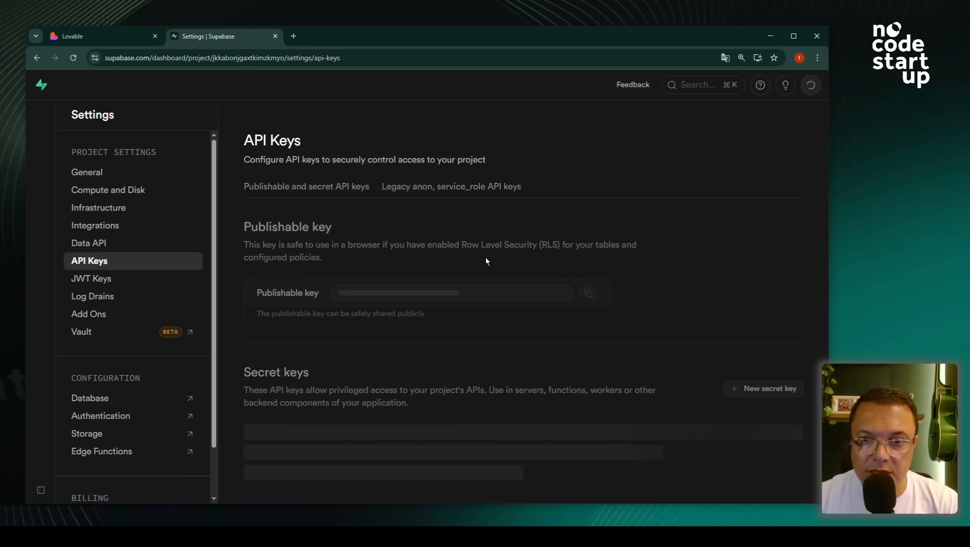
pyautogui.click(404, 192)
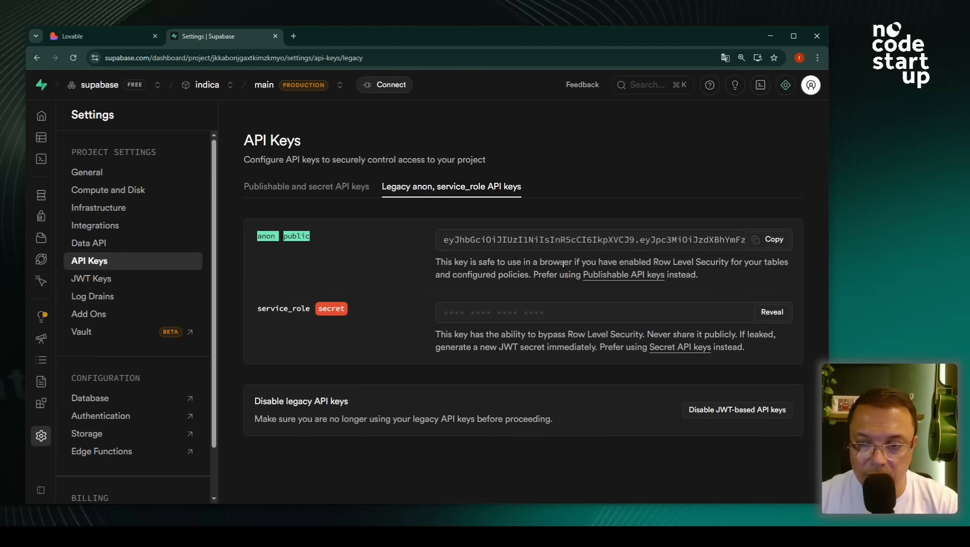
pyautogui.click(770, 241)
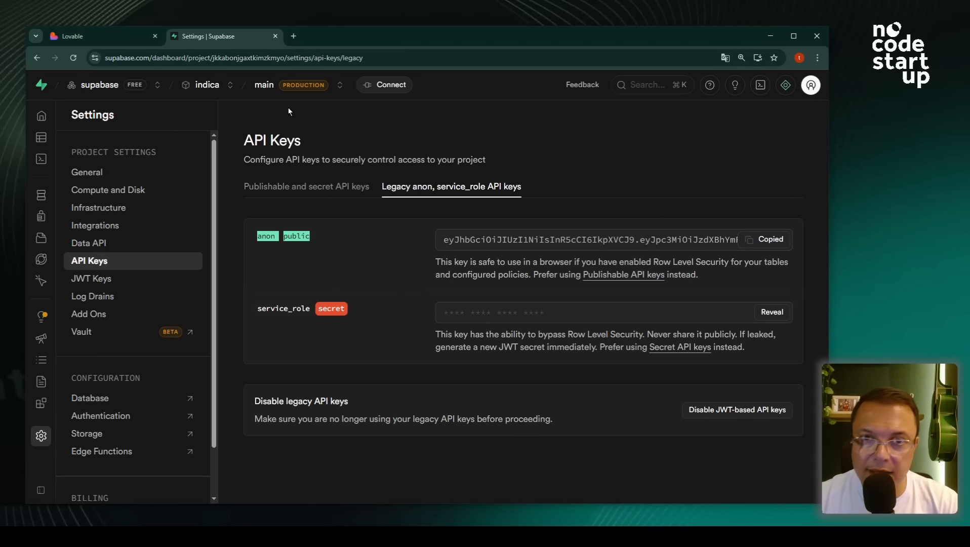
pyautogui.click(112, 40)
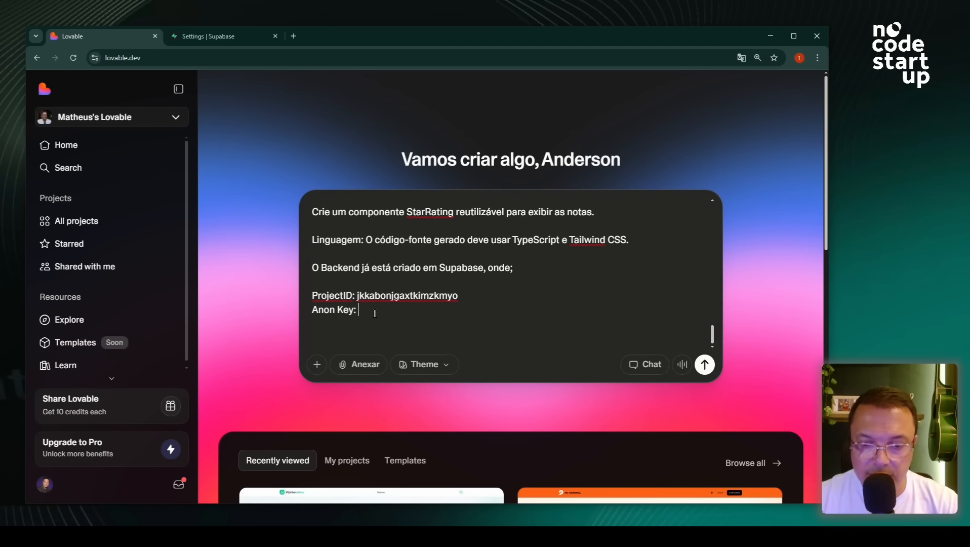
pyautogui.hotkey('ctrl', 'v')
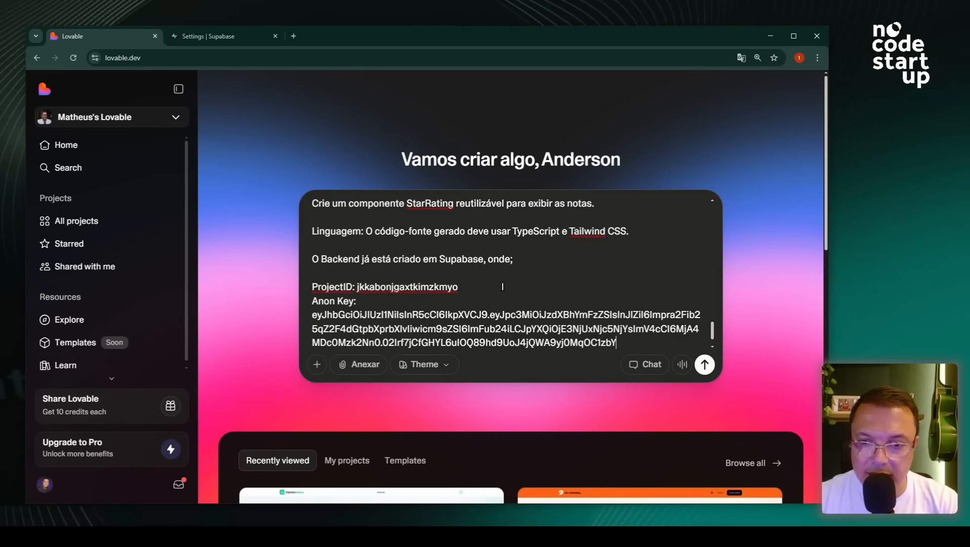
pyautogui.click(704, 365)
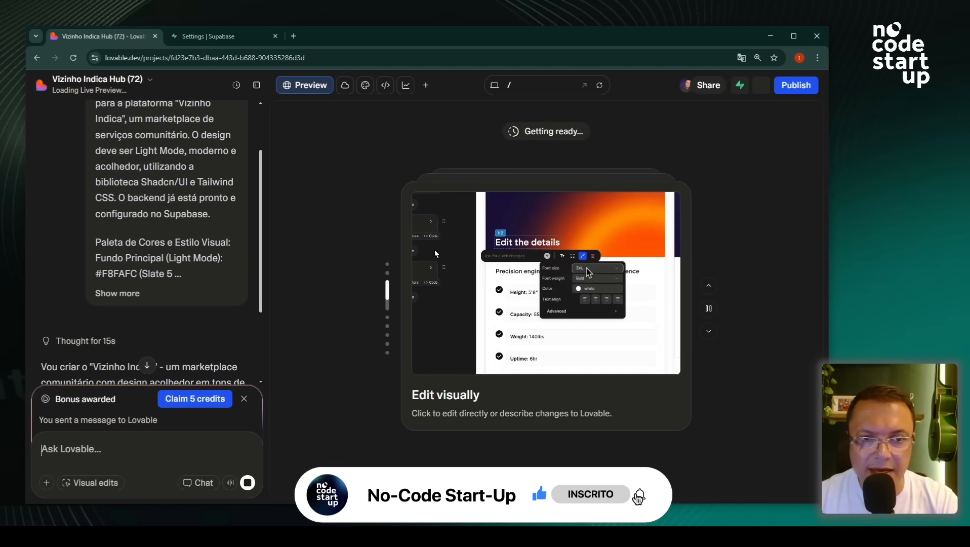
# - Scroll through Lovable's reply while it builds the Vizinho Indica Hub project
pyautogui.scroll(-2, 212, 303)
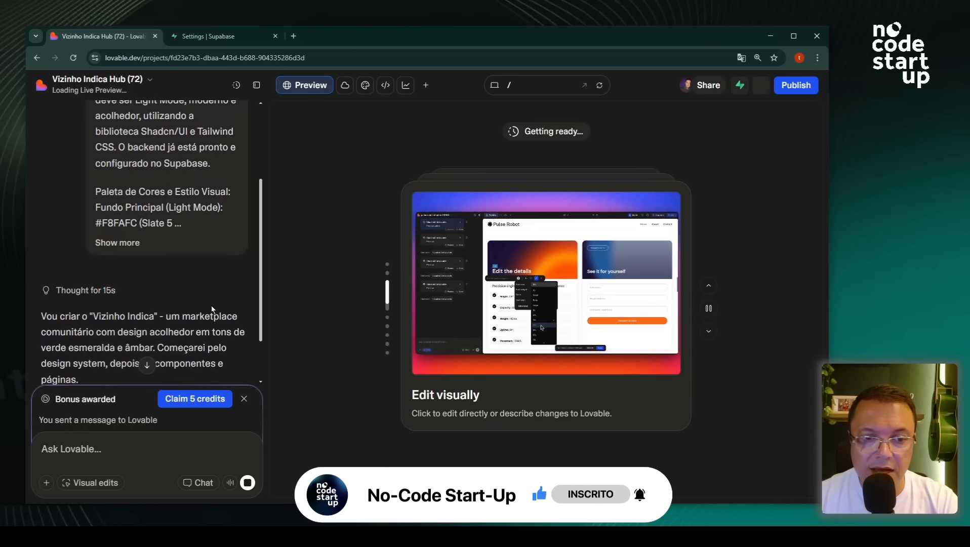
pyautogui.scroll(-2, 213, 309)
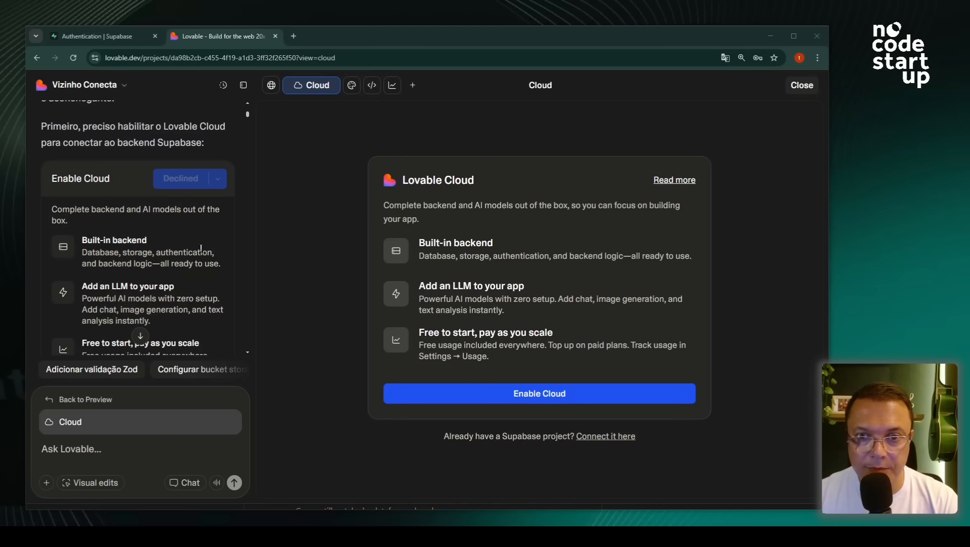
# - Link the Supabase project 'indica' through Settings > Connectors > Supabase, then close settings
pyautogui.click(75, 89)
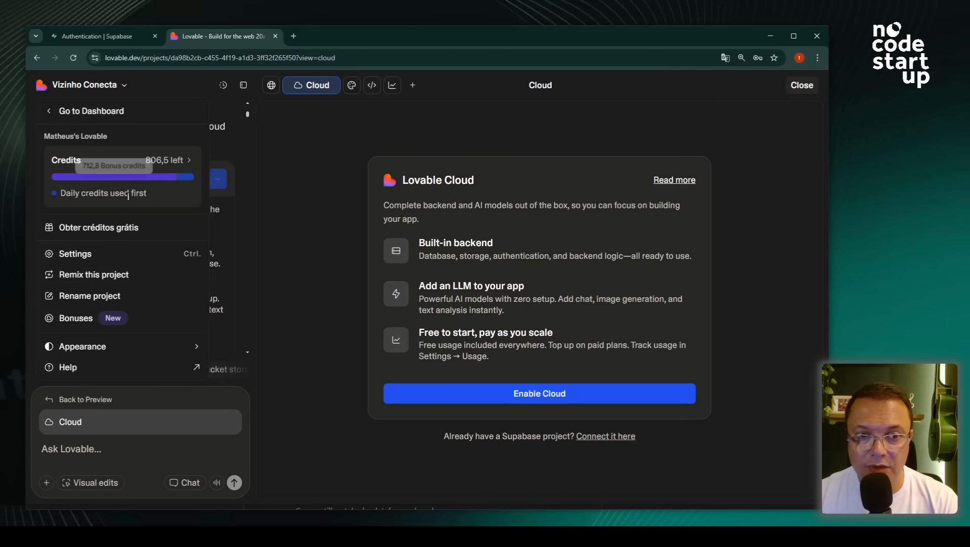
pyautogui.click(72, 253)
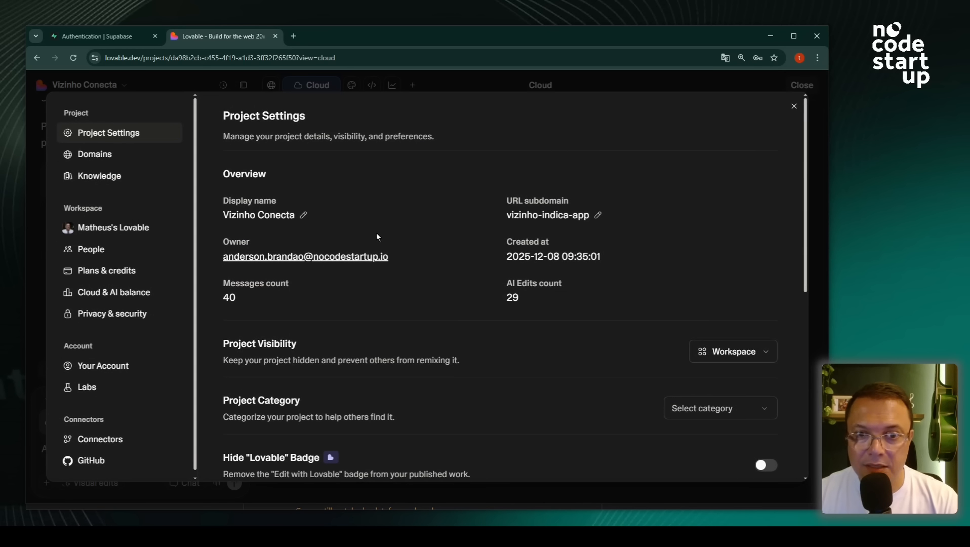
pyautogui.click(96, 448)
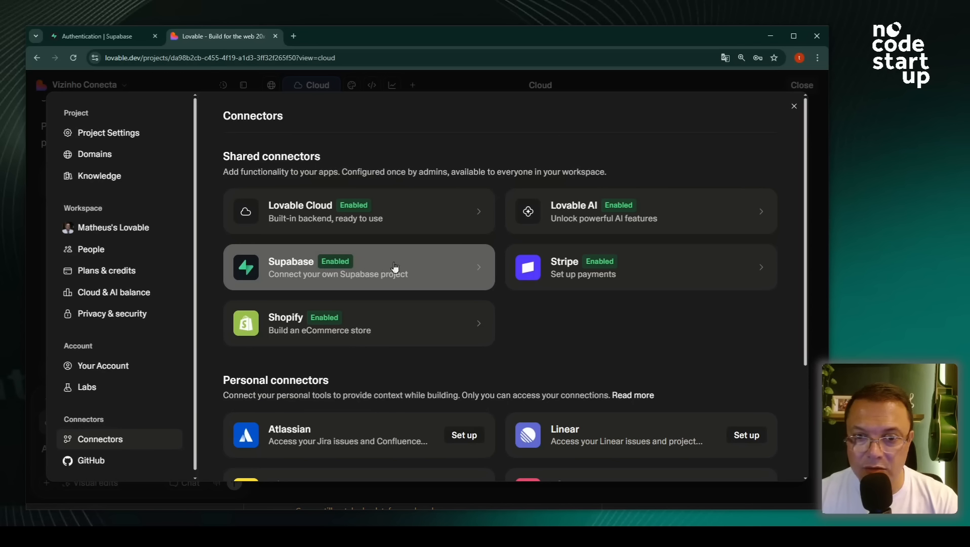
pyautogui.click(459, 270)
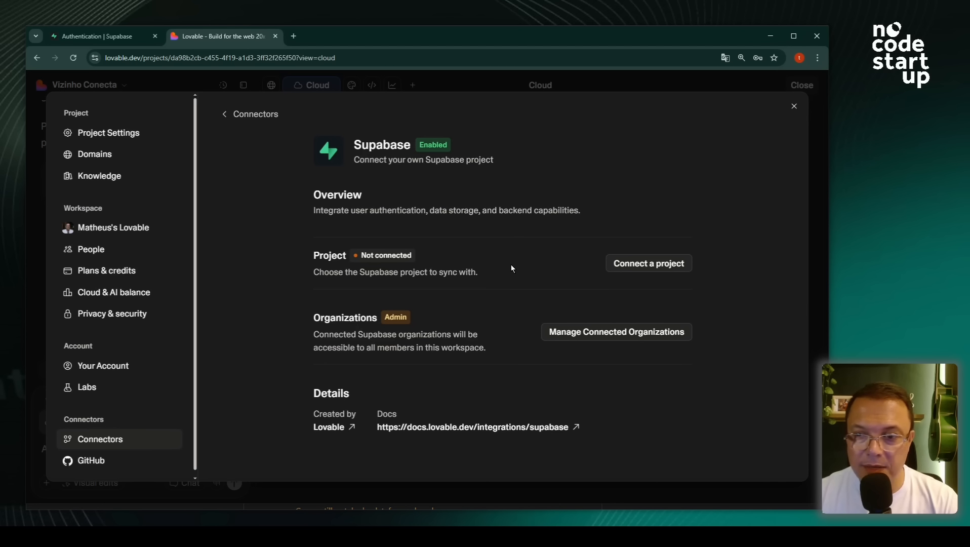
pyautogui.click(660, 265)
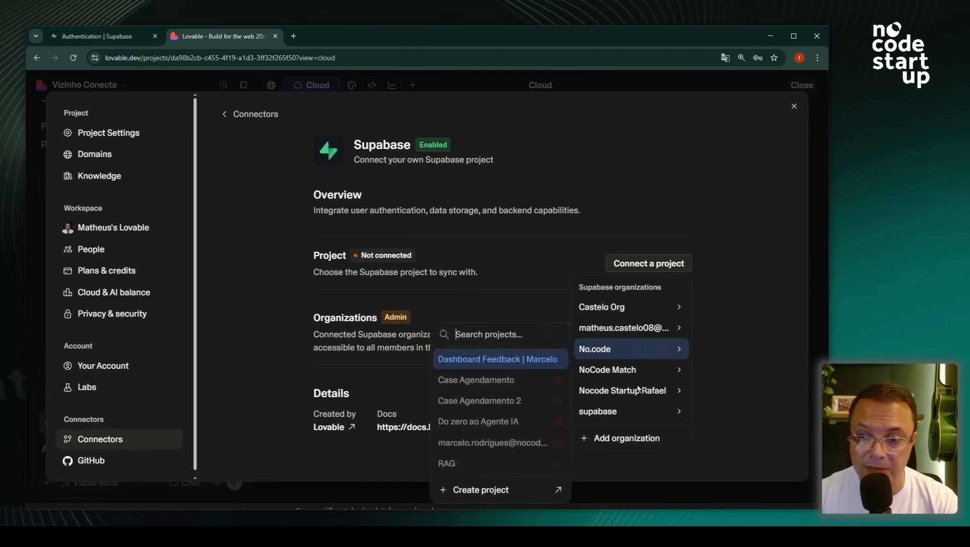
pyautogui.moveTo(610, 411)
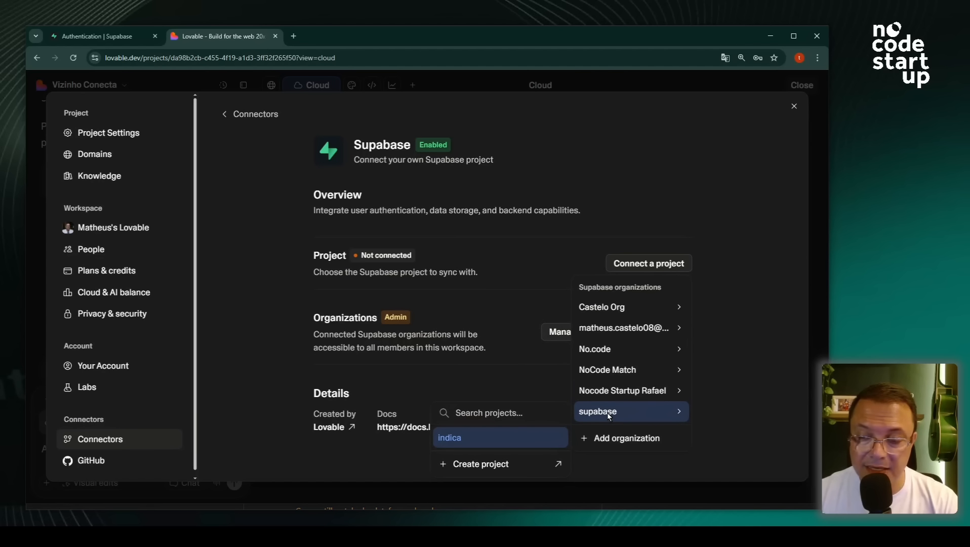
pyautogui.click(453, 438)
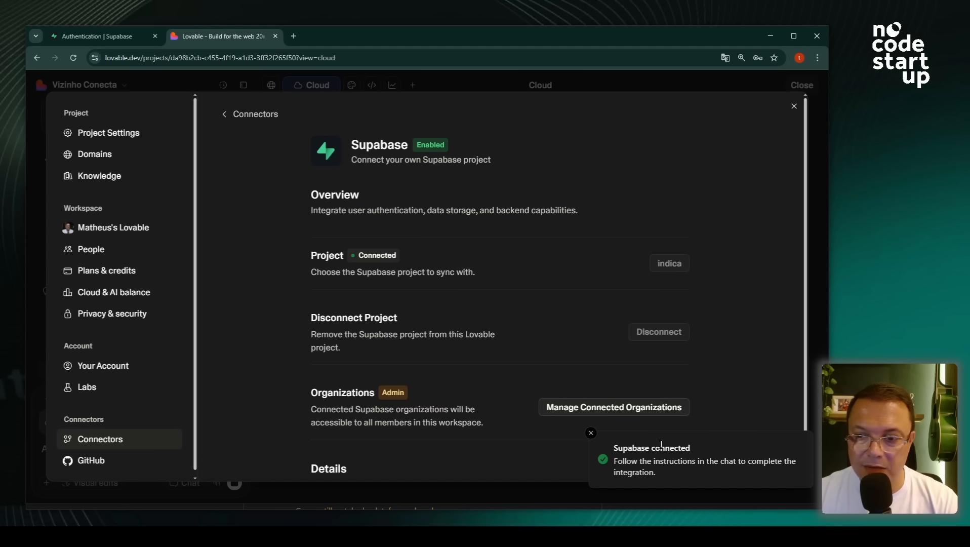
pyautogui.scroll(-2, 733, 338)
pyautogui.scroll(2, 663, 295)
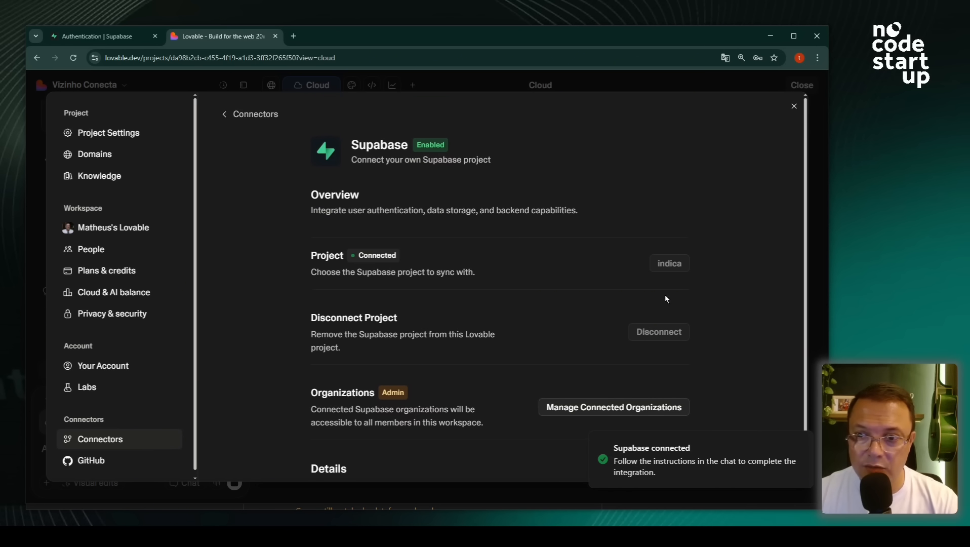
pyautogui.click(794, 106)
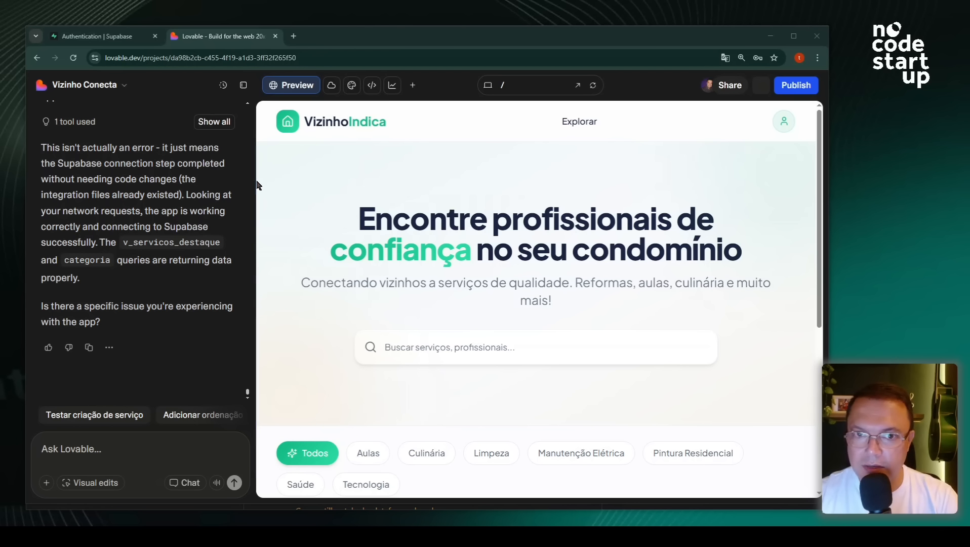
# - Hide the chat panel and scroll through the widened VizinhoIndica homepage preview
pyautogui.click(242, 87)
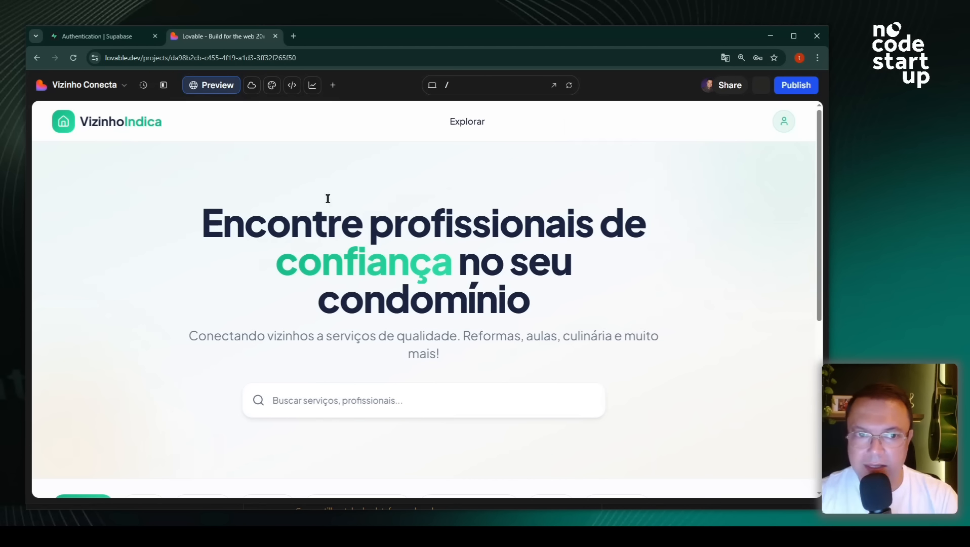
pyautogui.scroll(-2, 318, 248)
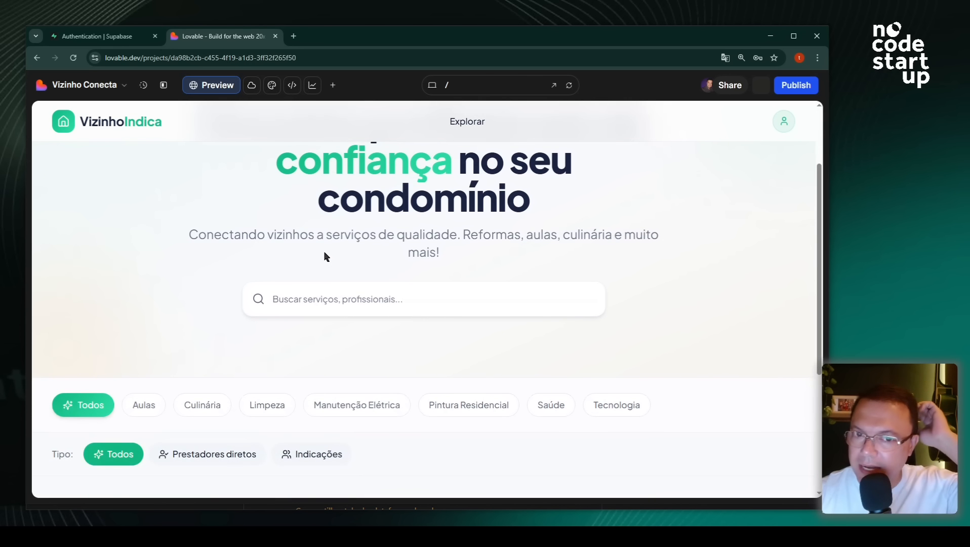
pyautogui.scroll(-2, 326, 256)
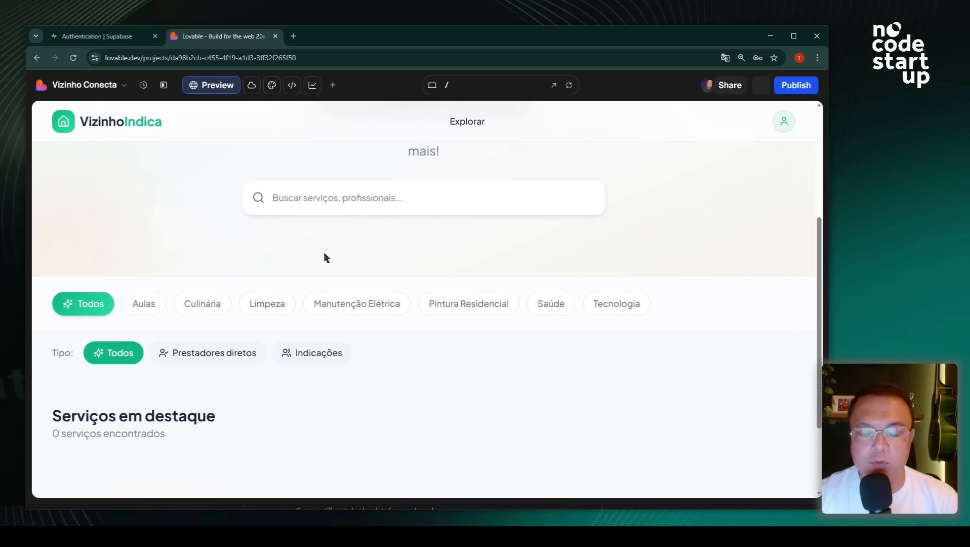
pyautogui.scroll(-2, 326, 261)
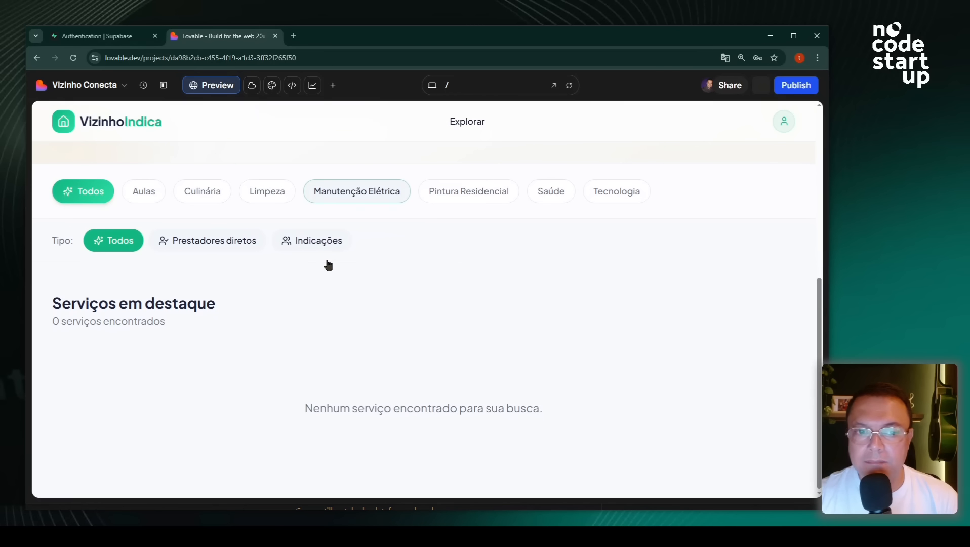
pyautogui.scroll(3, 300, 262)
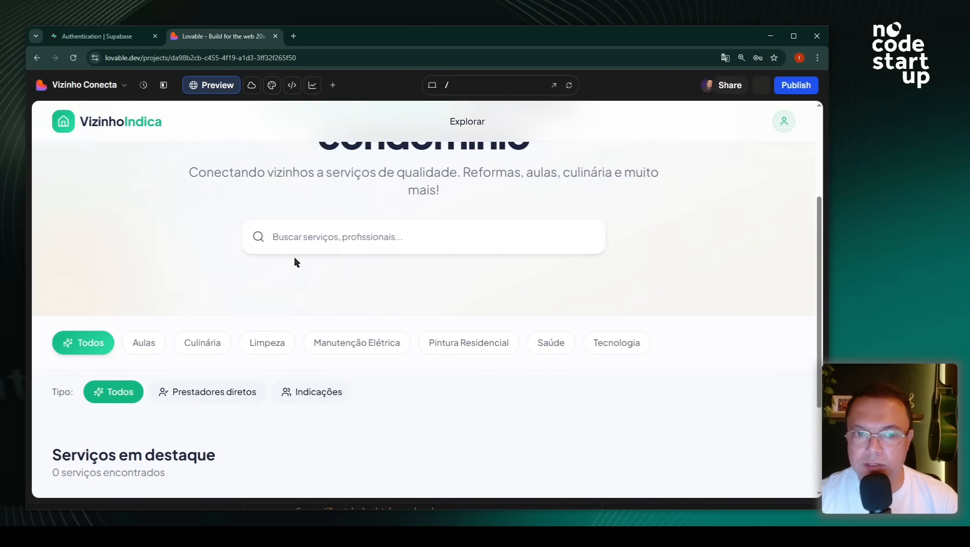
# - Filter by Aulas, Culinária, Limpeza, Manutenção Elétrica, Pintura Residencial, Saúde and Tecnologia in turn
pyautogui.click(152, 345)
pyautogui.click(198, 347)
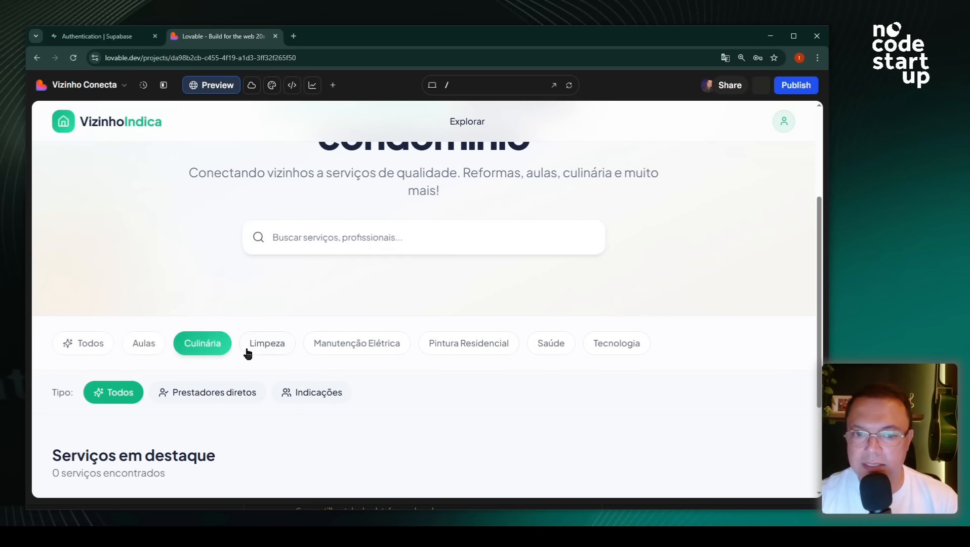
pyautogui.click(260, 346)
pyautogui.click(333, 343)
pyautogui.click(448, 349)
pyautogui.click(552, 343)
pyautogui.click(610, 350)
pyautogui.scroll(-1, 364, 329)
pyautogui.scroll(-2, 362, 329)
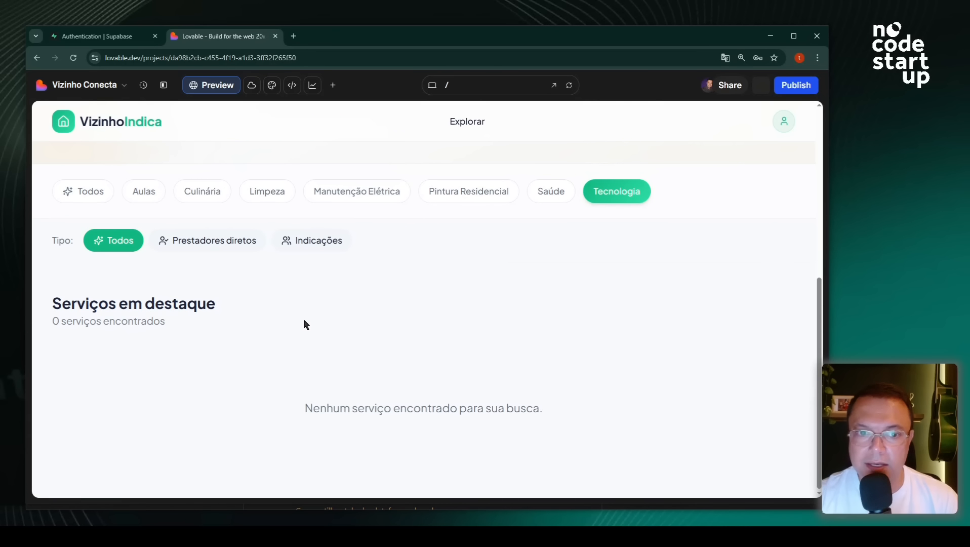
pyautogui.scroll(4, 212, 258)
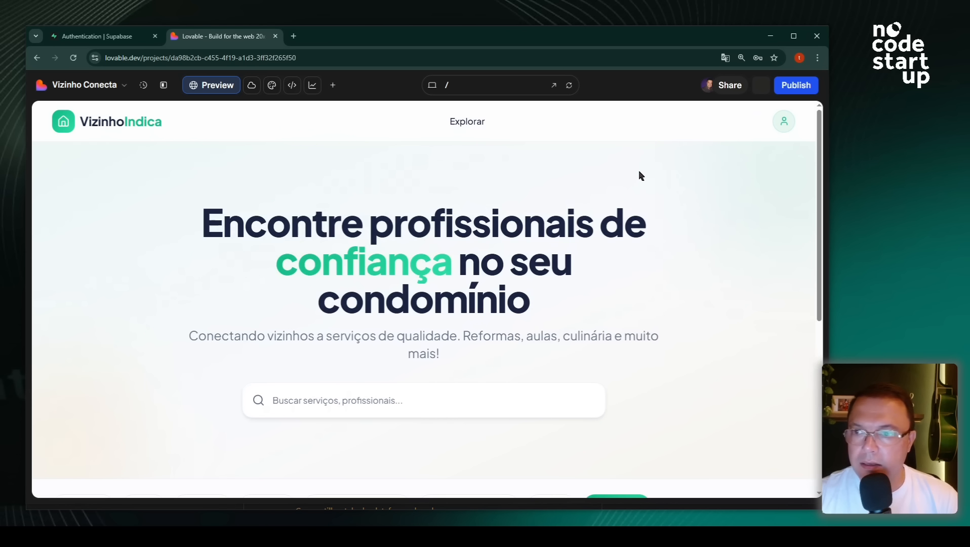
# - Sign in to the VizinhoIndica preview with the saved login and dismiss the password warning
pyautogui.click(784, 122)
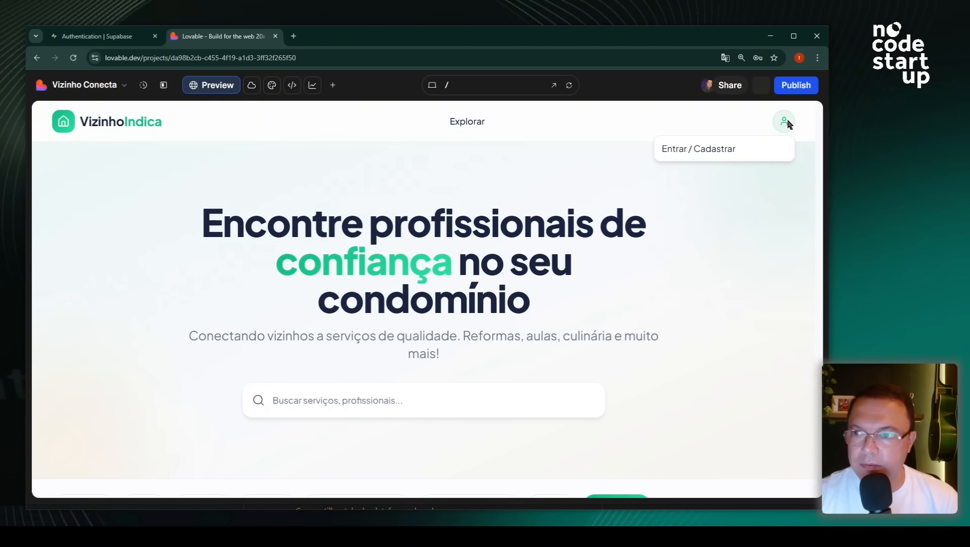
pyautogui.click(681, 153)
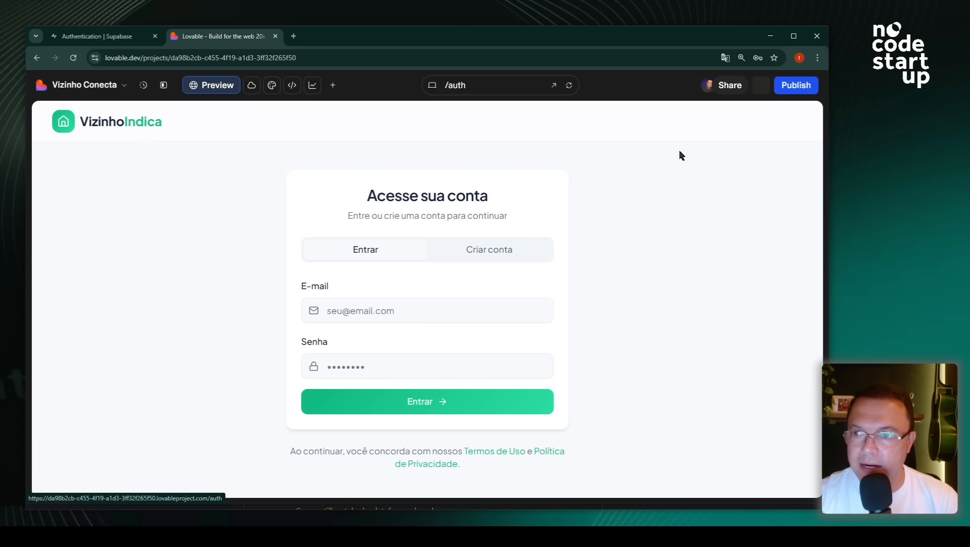
pyautogui.click(385, 306)
pyautogui.click(405, 339)
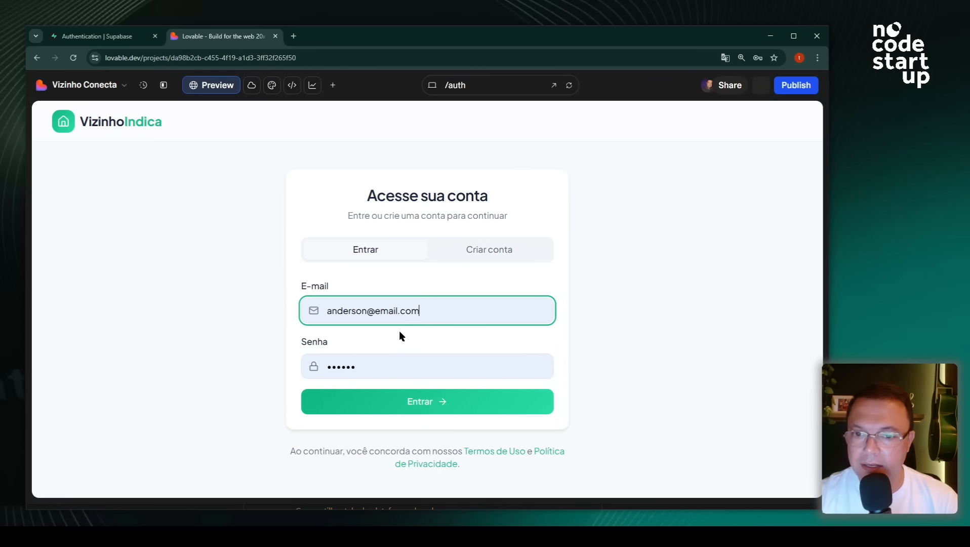
pyautogui.click(369, 403)
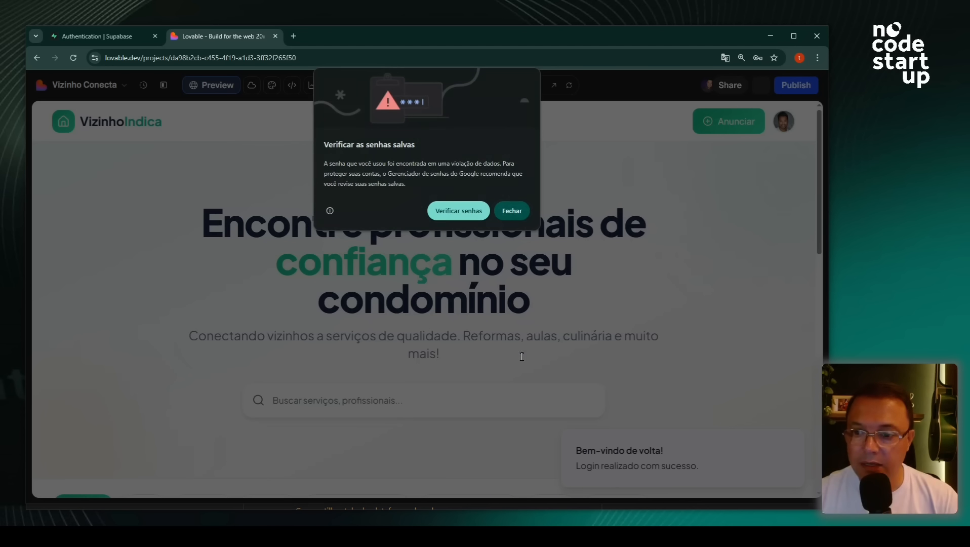
pyautogui.click(510, 210)
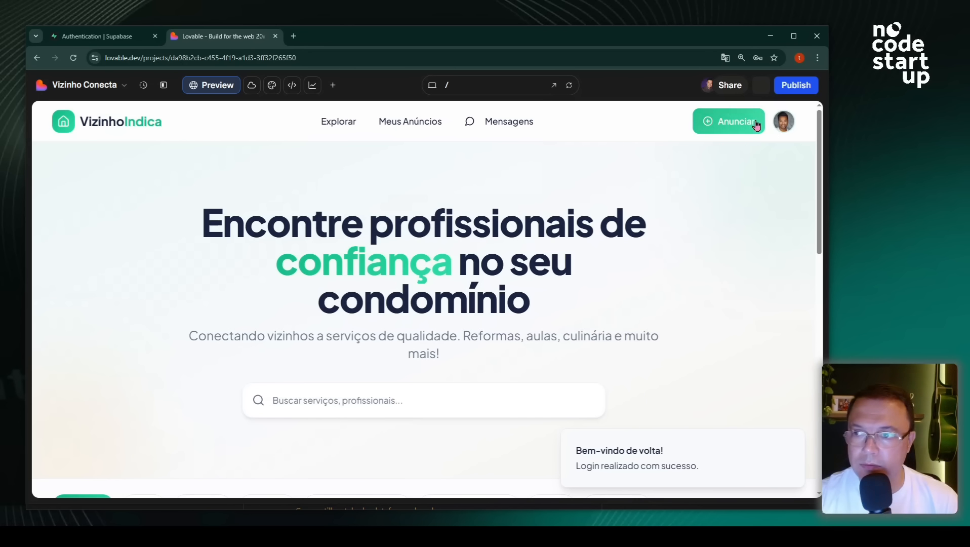
# - Browse the service cards and open the Eletricista Residencial service page
pyautogui.scroll(-7, 671, 199)
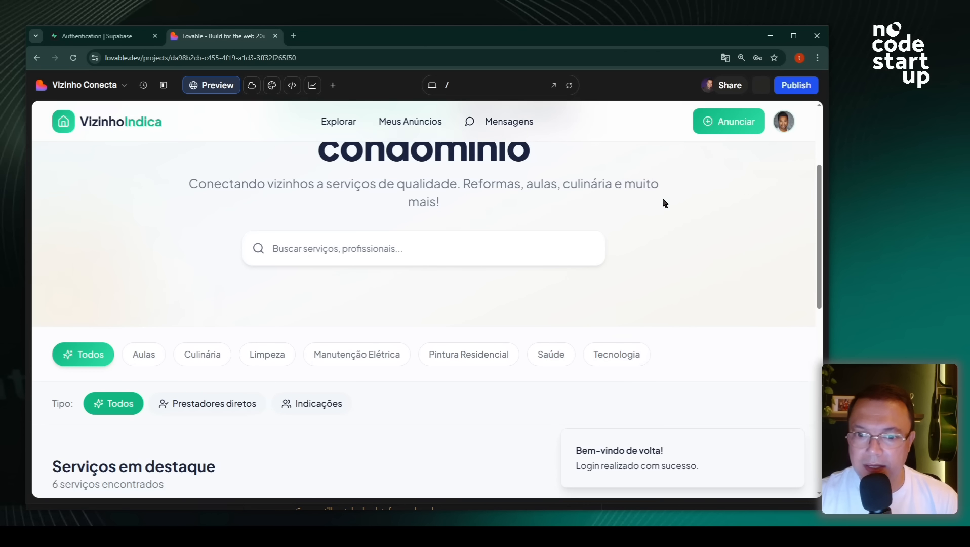
pyautogui.scroll(-1, 346, 270)
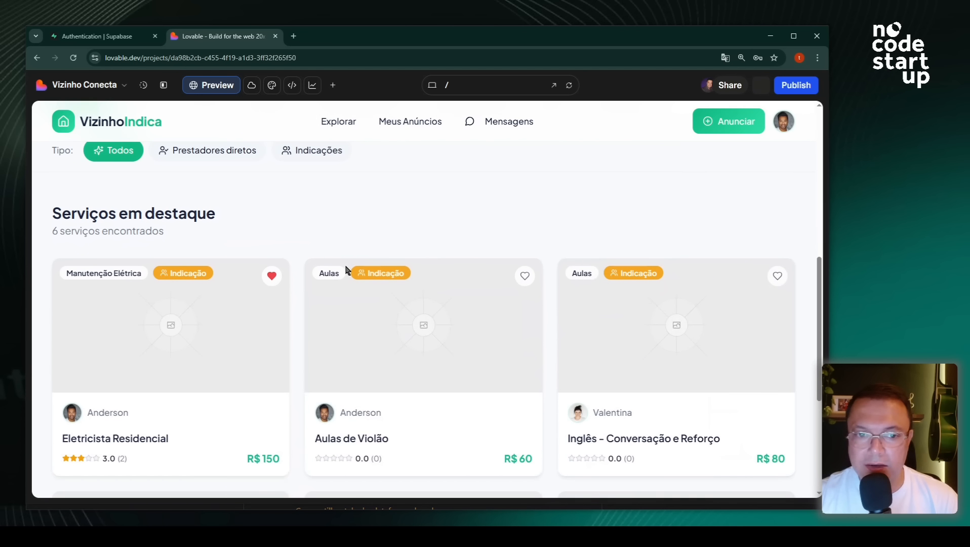
pyautogui.scroll(-1, 236, 279)
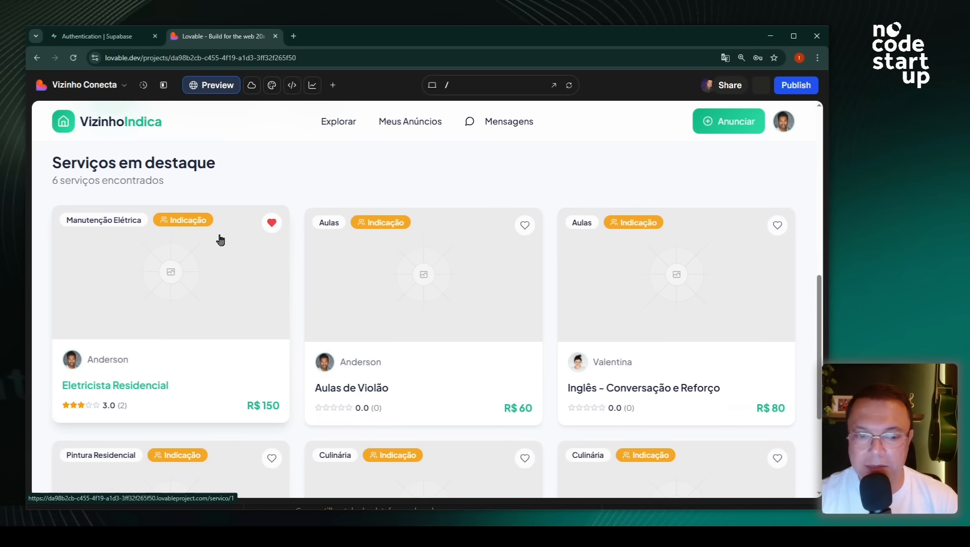
pyautogui.scroll(1, 223, 255)
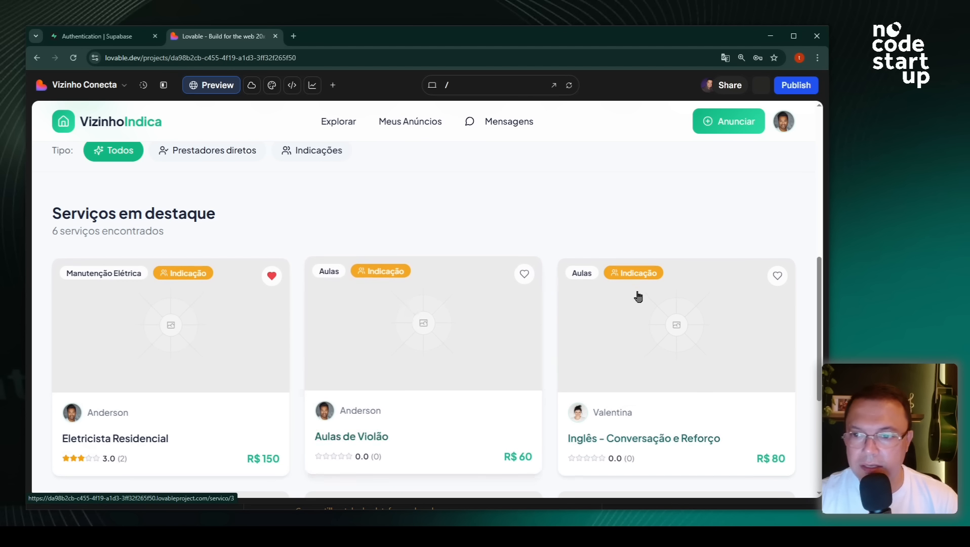
pyautogui.scroll(-2, 187, 248)
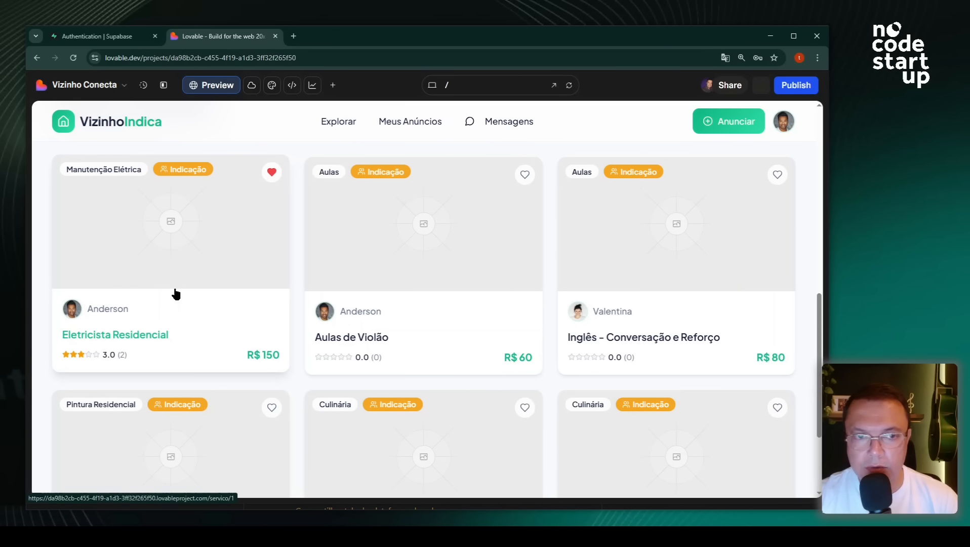
pyautogui.scroll(-3, 178, 304)
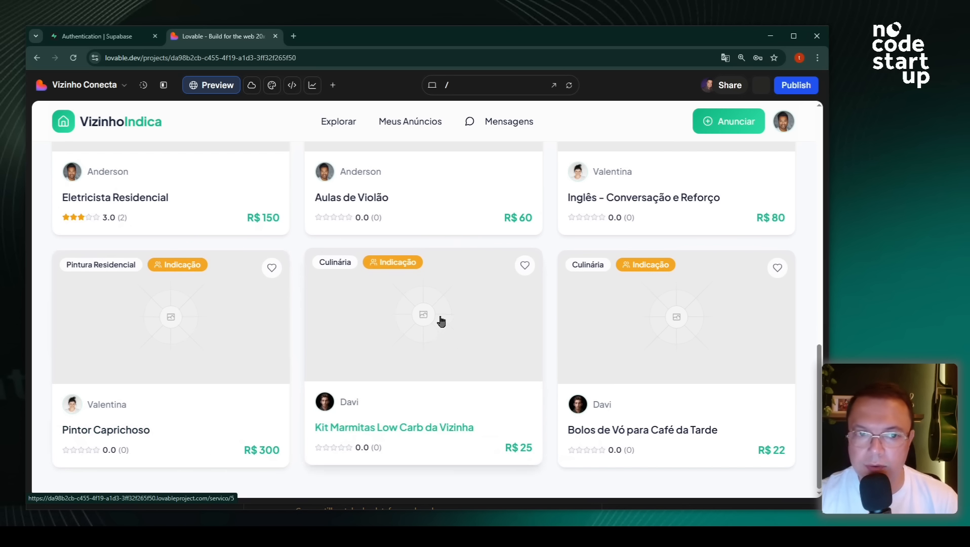
pyautogui.scroll(3, 468, 304)
pyautogui.scroll(2, 467, 303)
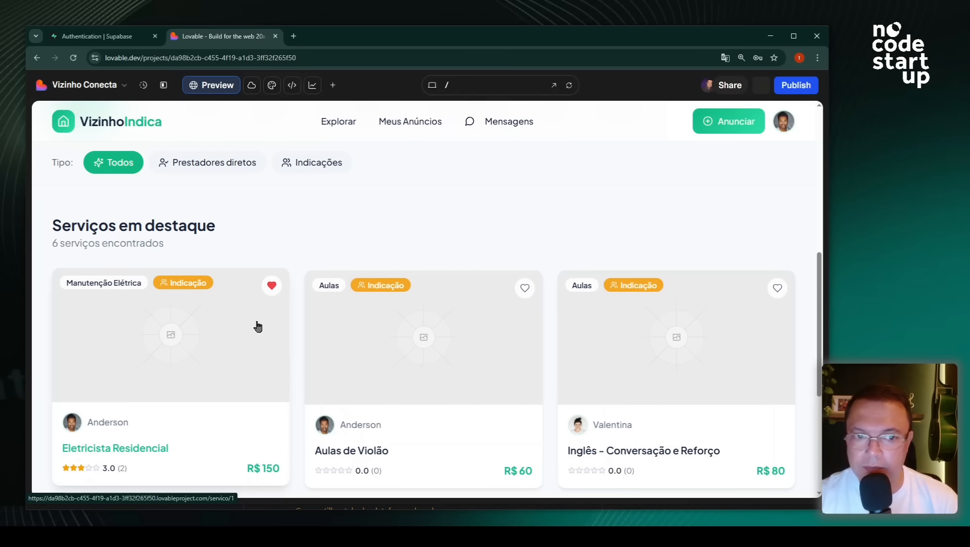
pyautogui.click(199, 344)
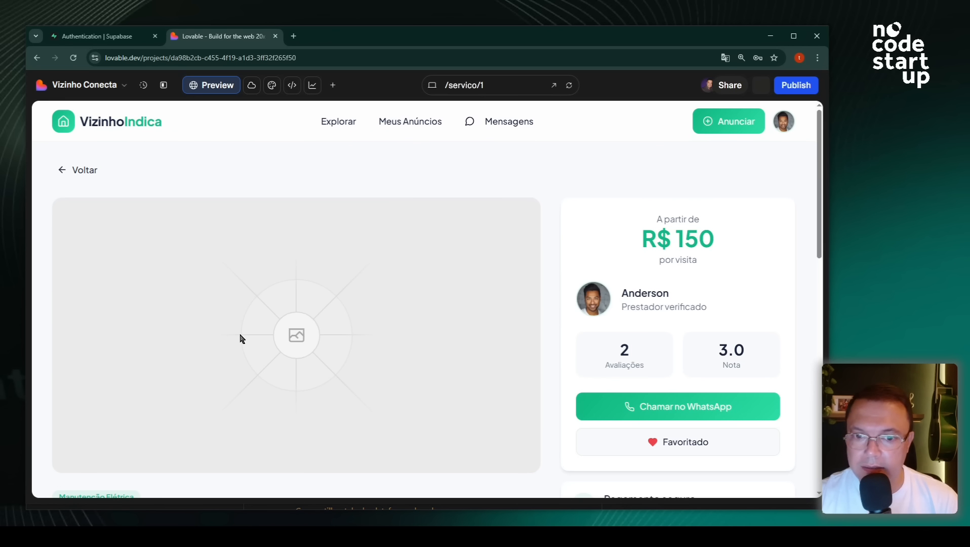
# - Go back from Eletricista Residencial to the home page and open the account menu
pyautogui.click(82, 169)
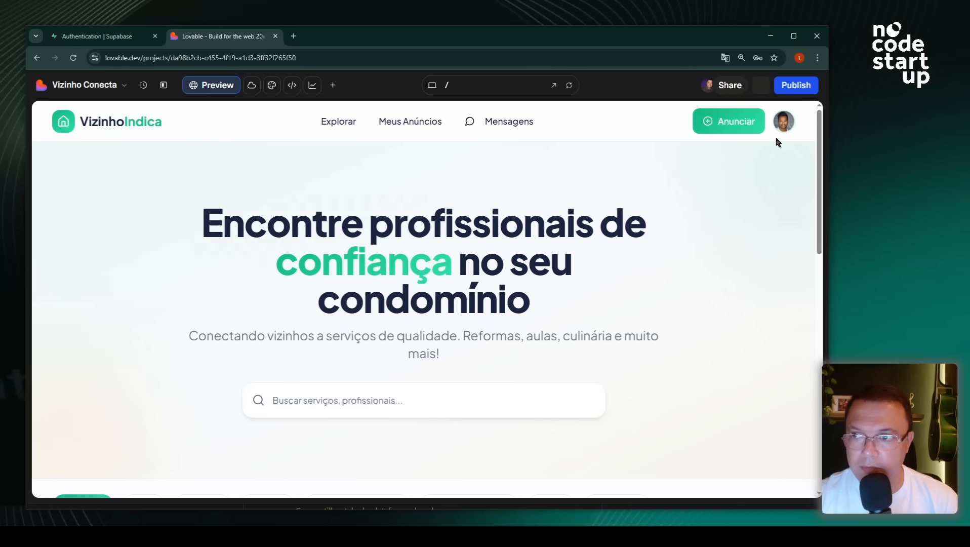
pyautogui.click(784, 126)
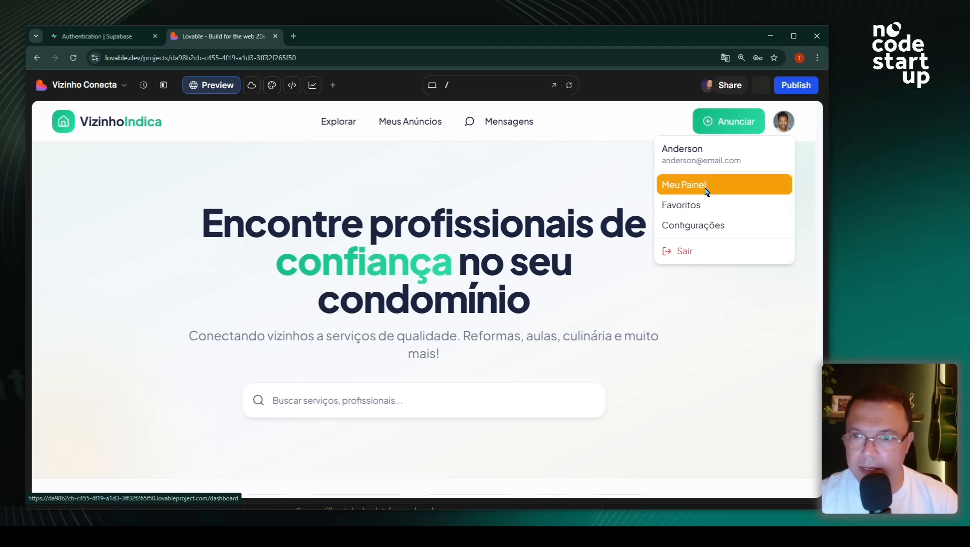
# - Check the dashboard's Meus Anúncios, Favoritos and Mensagens pages, ending on the explore page
pyautogui.click(408, 126)
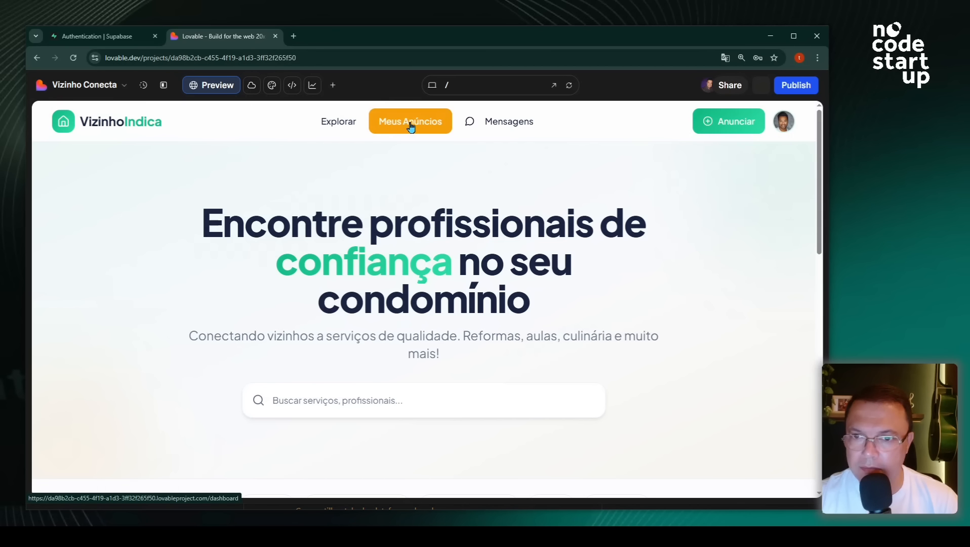
pyautogui.click(419, 127)
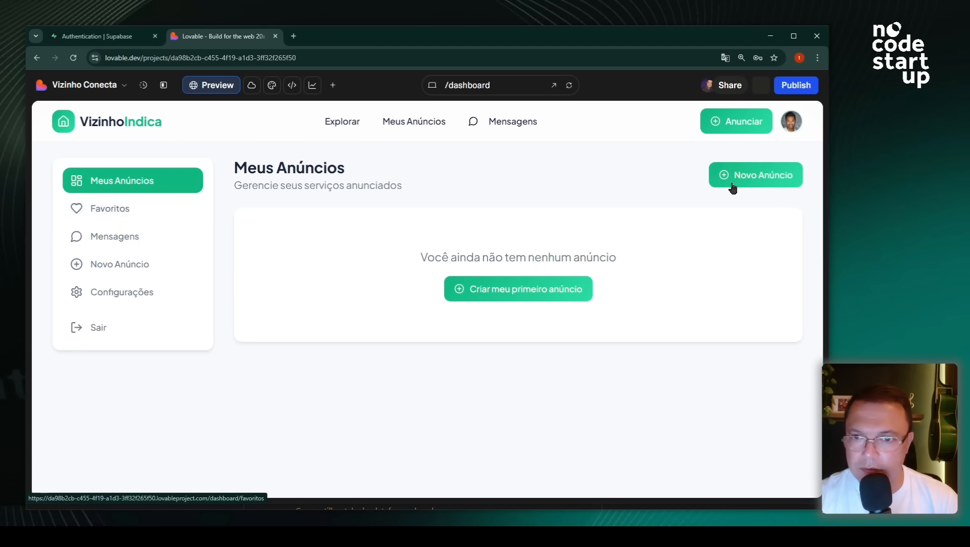
pyautogui.click(134, 217)
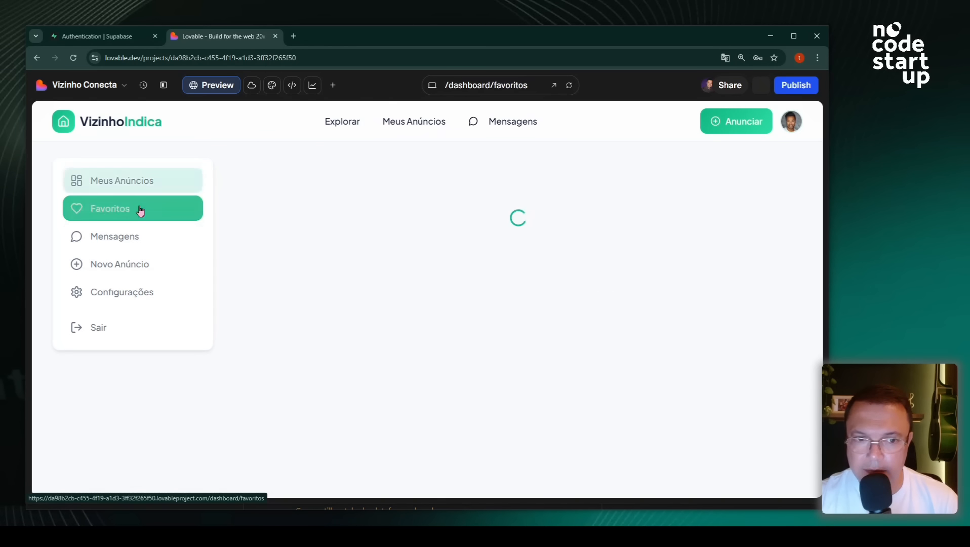
pyautogui.click(150, 245)
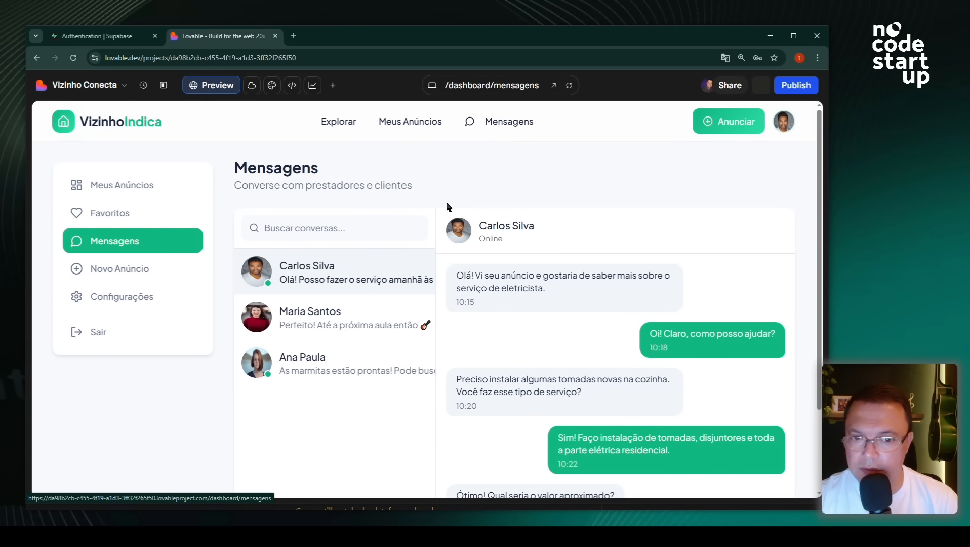
pyautogui.click(101, 215)
pyautogui.click(177, 183)
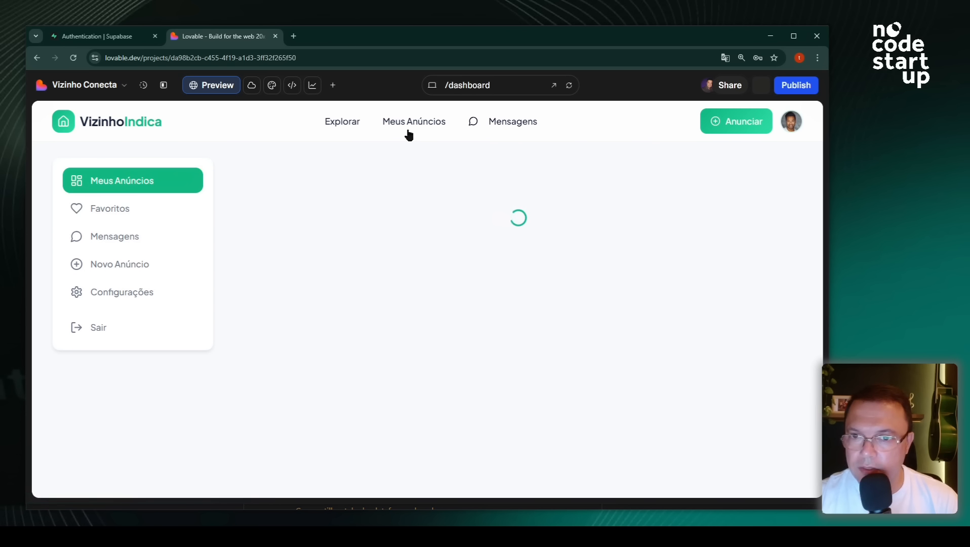
pyautogui.click(347, 125)
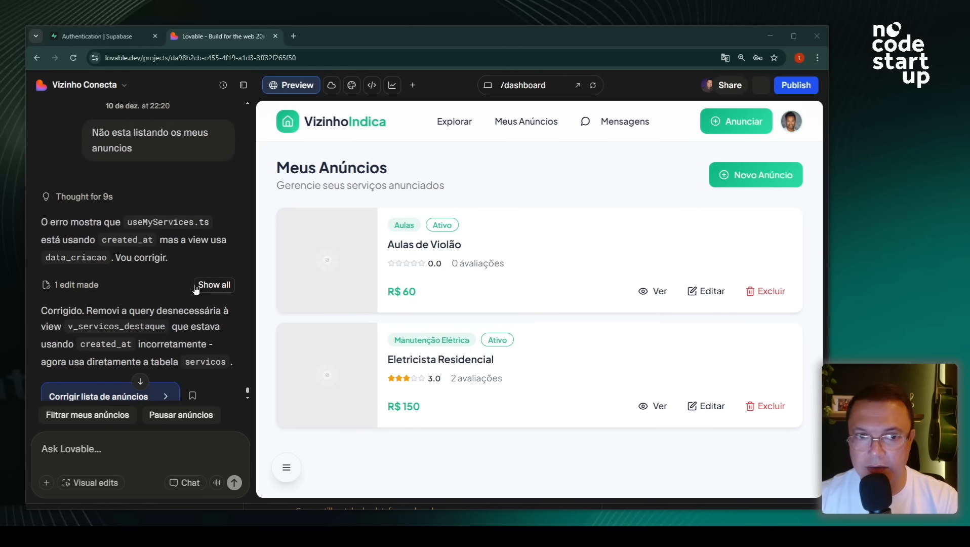
pyautogui.scroll(2, 182, 277)
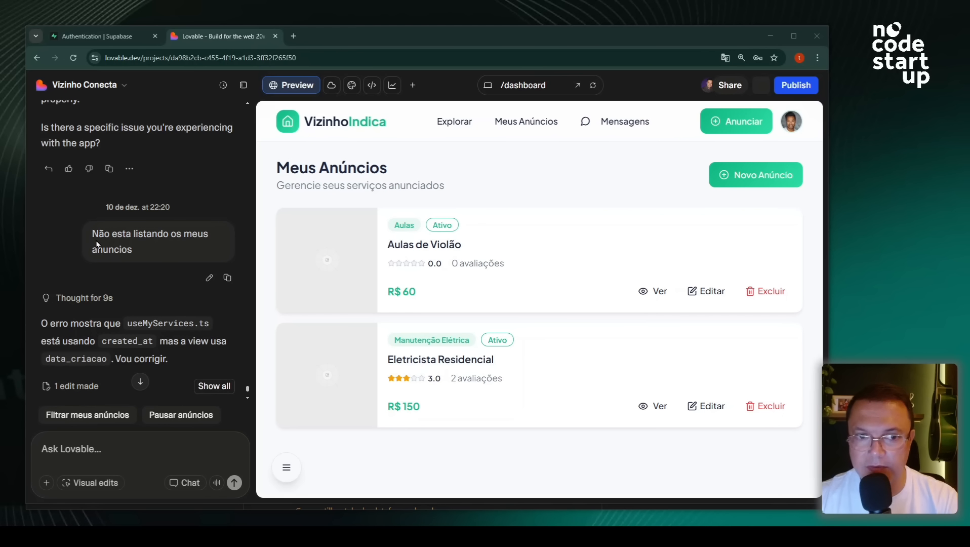
pyautogui.scroll(-2, 177, 263)
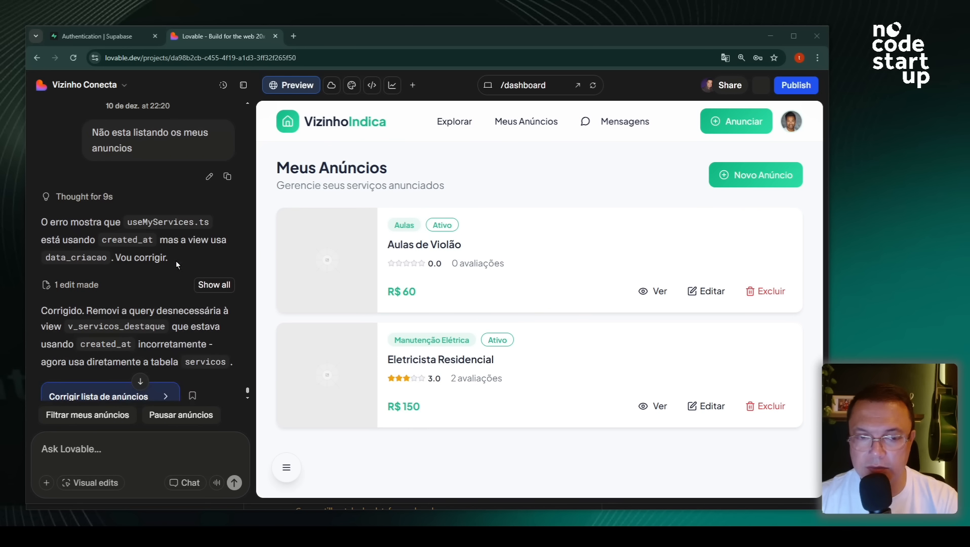
pyautogui.click(791, 128)
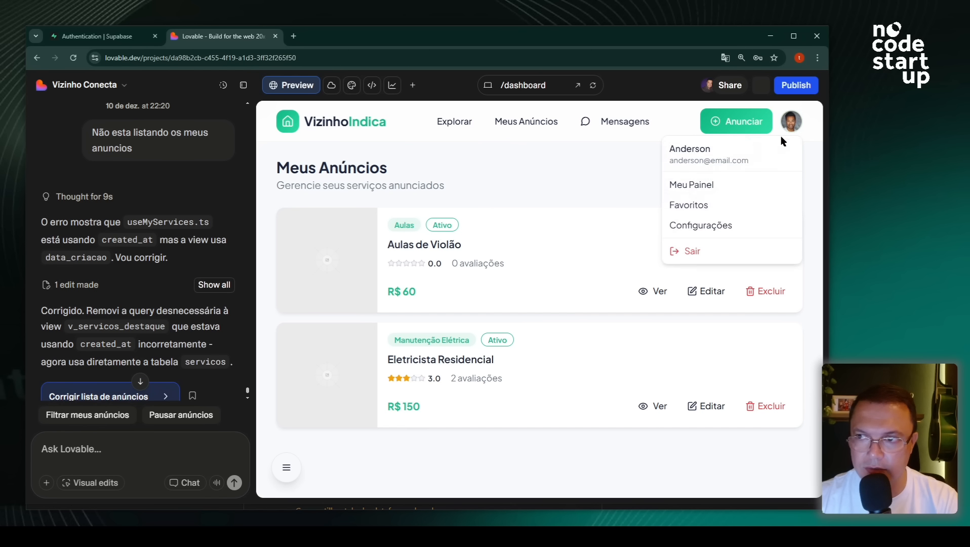
pyautogui.click(616, 162)
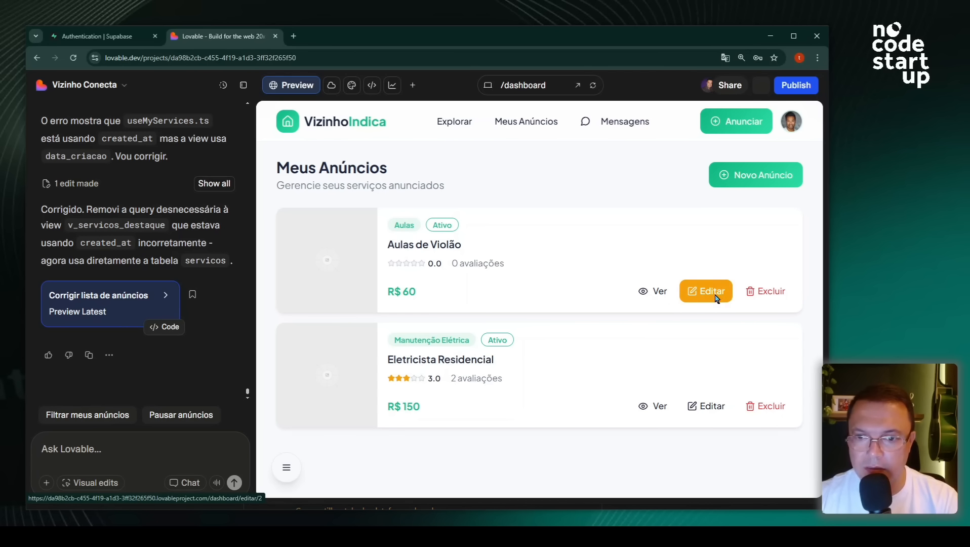
# - Edit the Aulas de Violão ad, attach the guitar photo, and save the changes
pyautogui.click(699, 294)
pyautogui.scroll(-9, 552, 296)
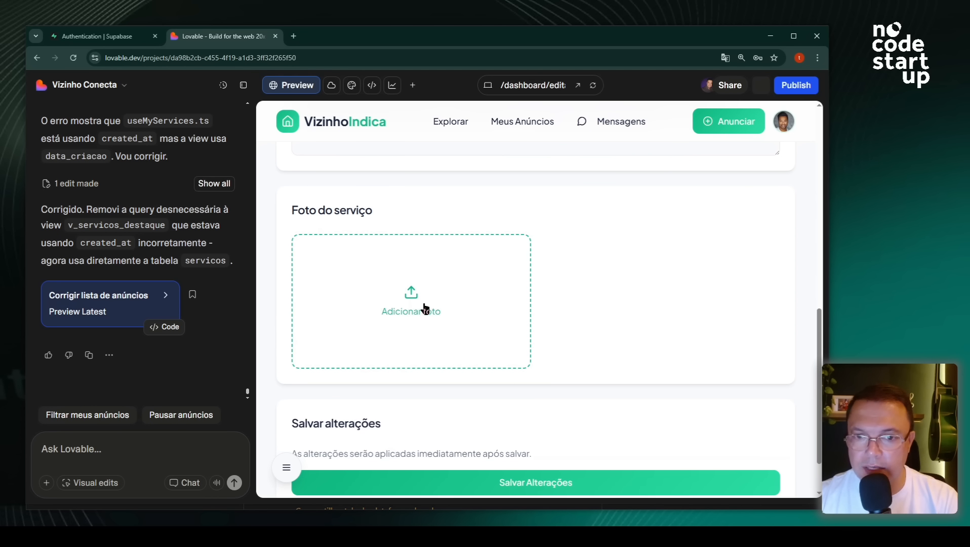
pyautogui.click(423, 304)
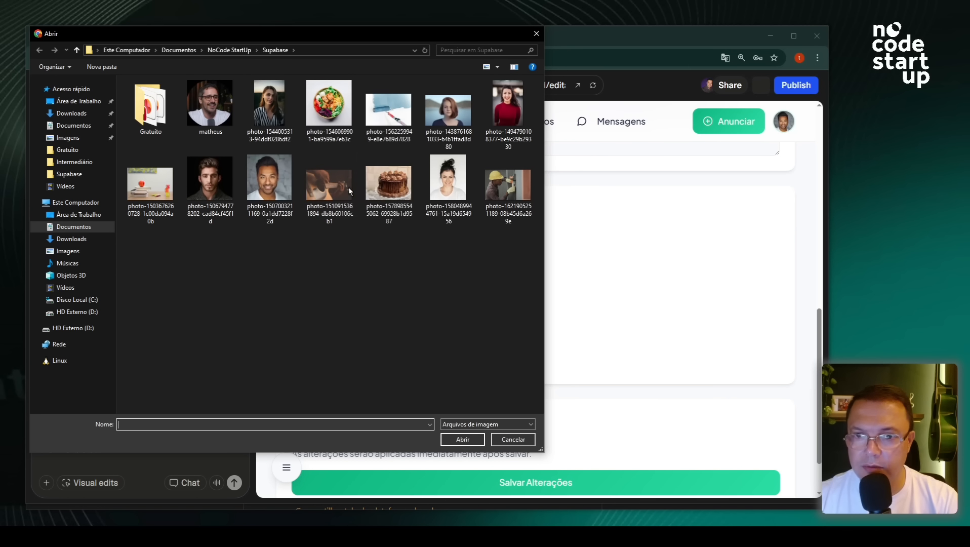
pyautogui.click(333, 190)
pyautogui.click(462, 438)
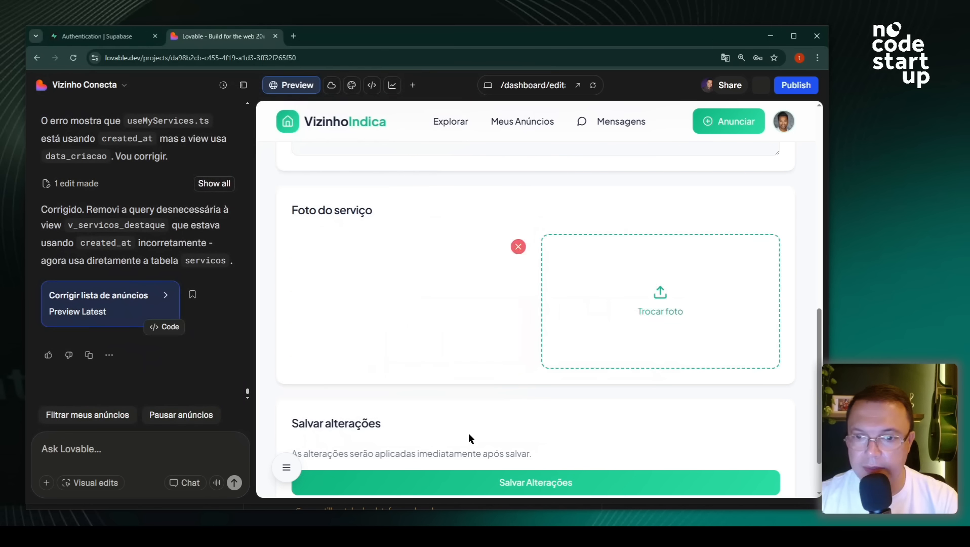
pyautogui.scroll(10, 514, 357)
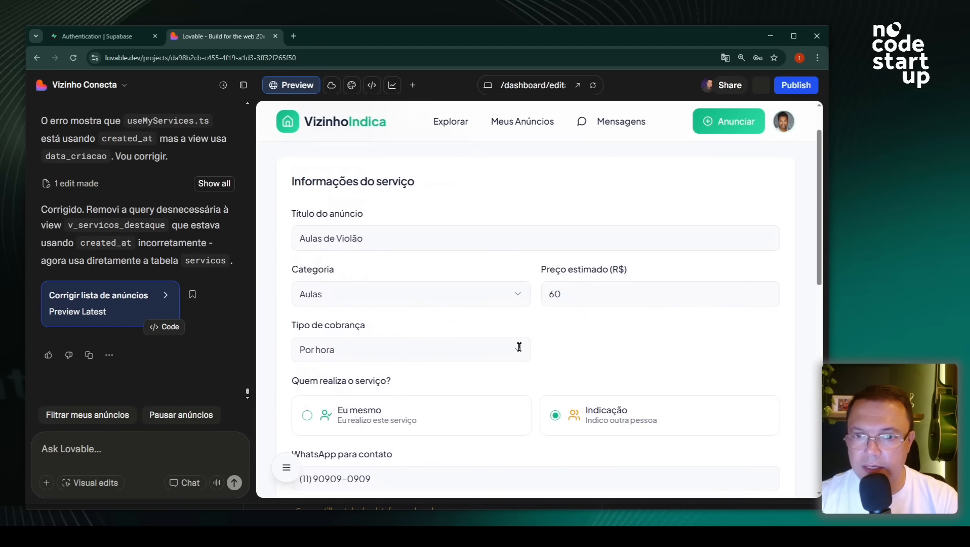
pyautogui.scroll(-10, 458, 279)
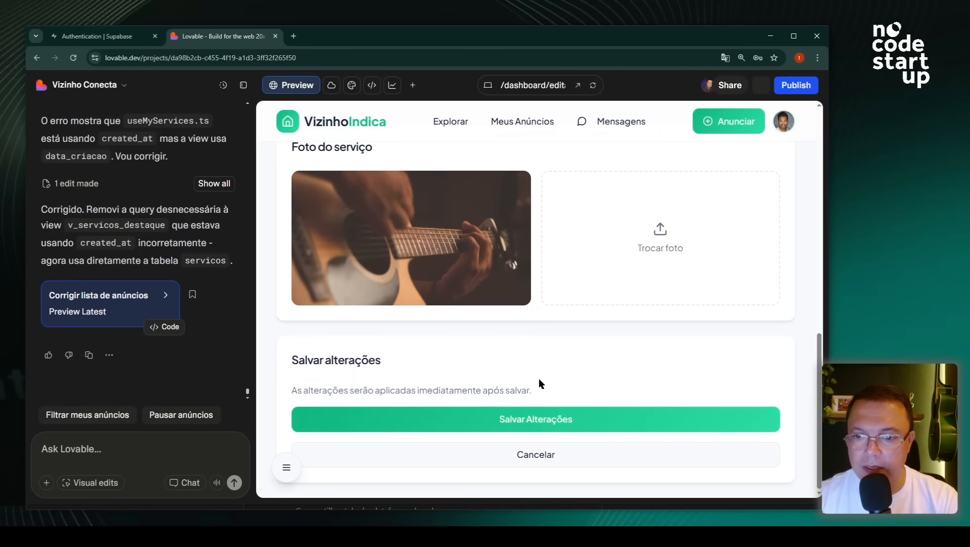
pyautogui.click(543, 422)
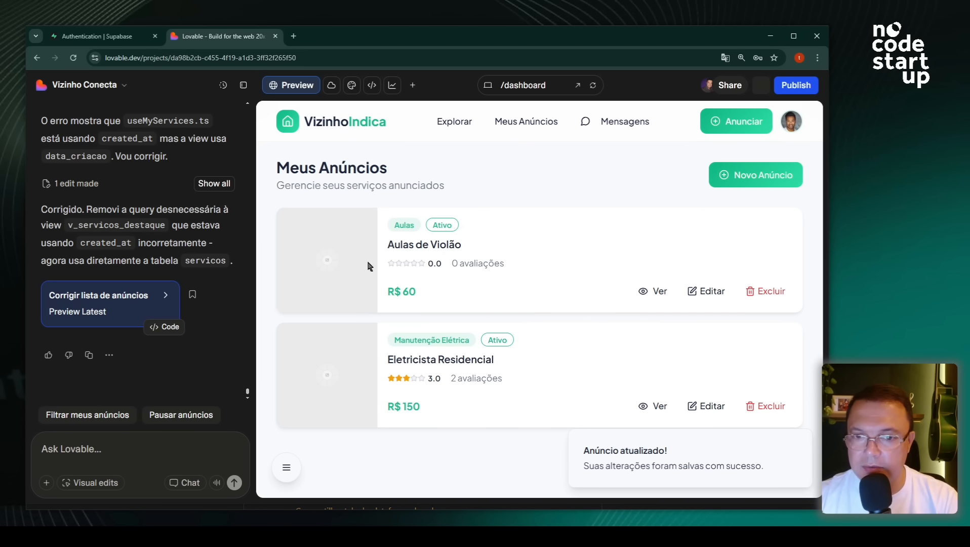
# - Edit the Eletricista Residencial ad, attach the electrician worker photo, and save the changes
pyautogui.click(704, 408)
pyautogui.scroll(-4, 550, 359)
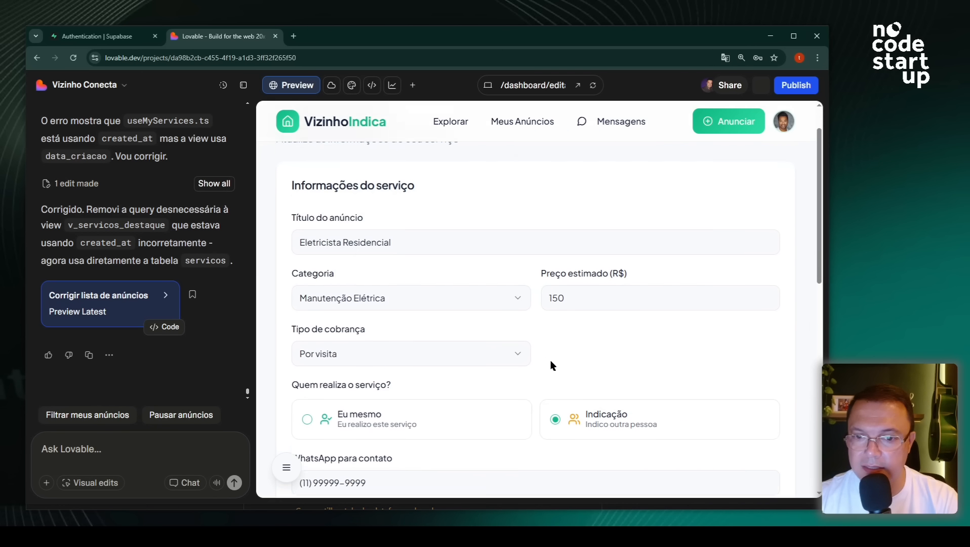
pyautogui.scroll(-3, 551, 365)
pyautogui.scroll(3, 554, 368)
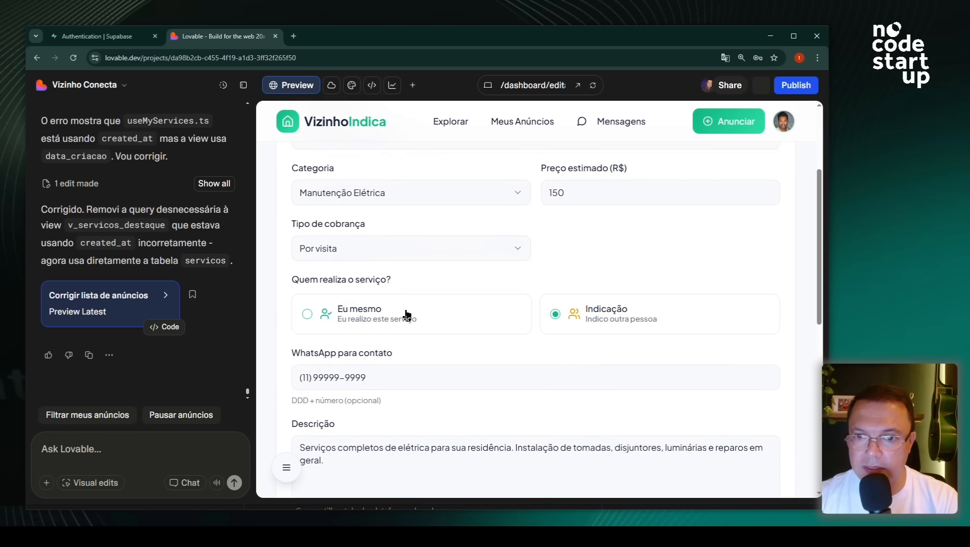
pyautogui.scroll(-5, 429, 346)
pyautogui.scroll(-3, 430, 345)
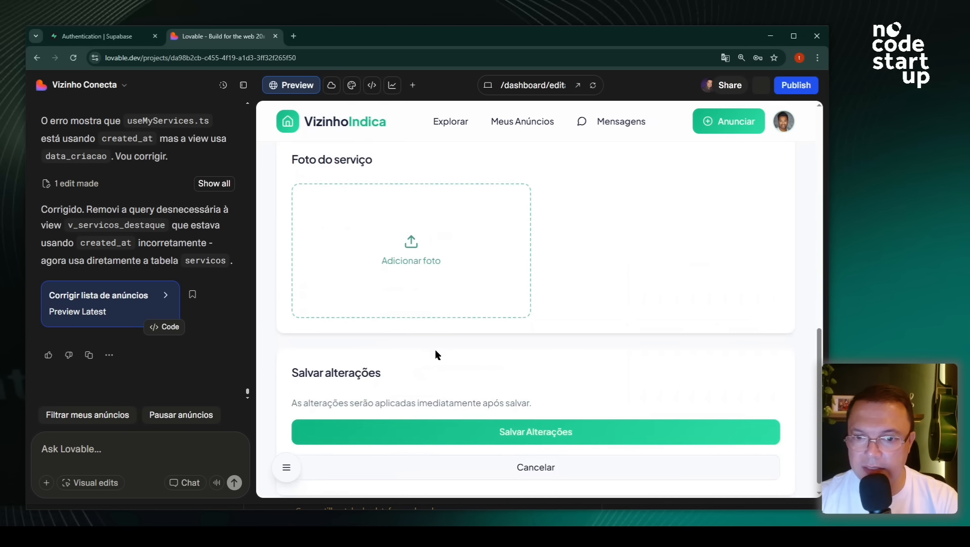
pyautogui.click(407, 260)
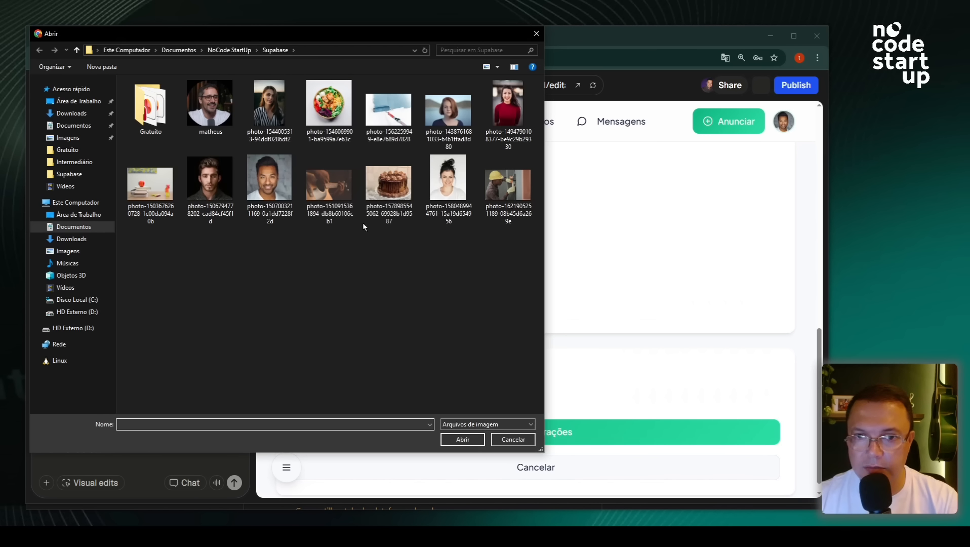
pyautogui.click(495, 190)
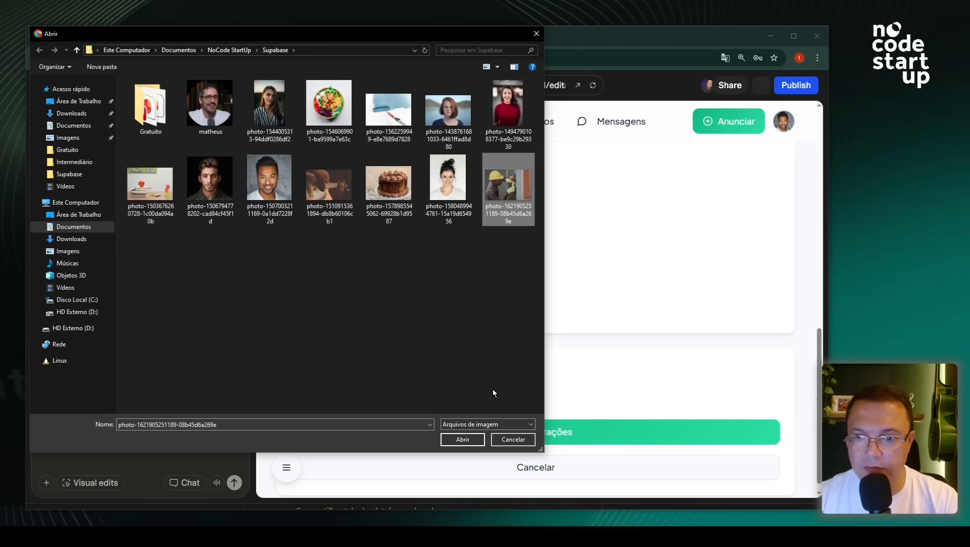
pyautogui.click(462, 439)
pyautogui.click(522, 432)
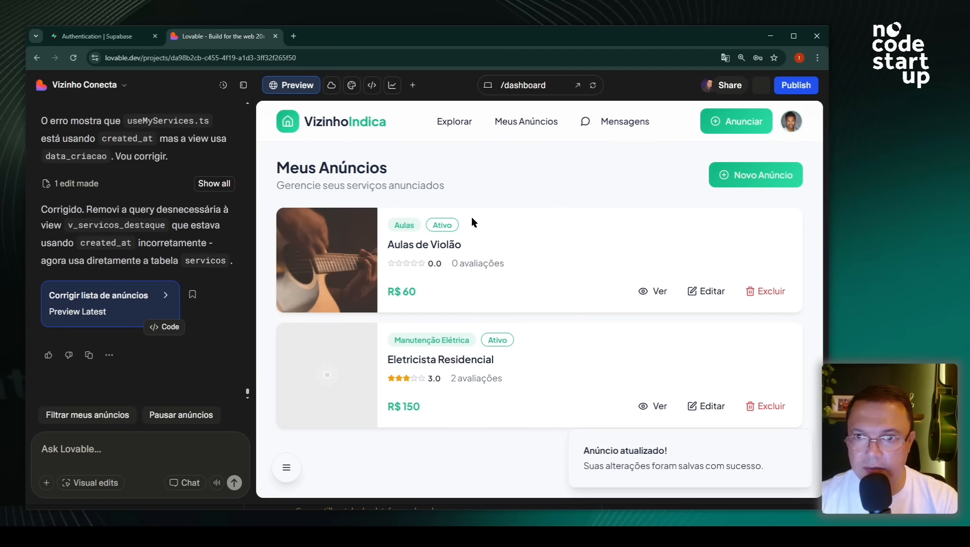
# - Go to the Explorar home page and check the six featured services, including Aulas de Violão and Eletricista Residencial photos
pyautogui.click(453, 127)
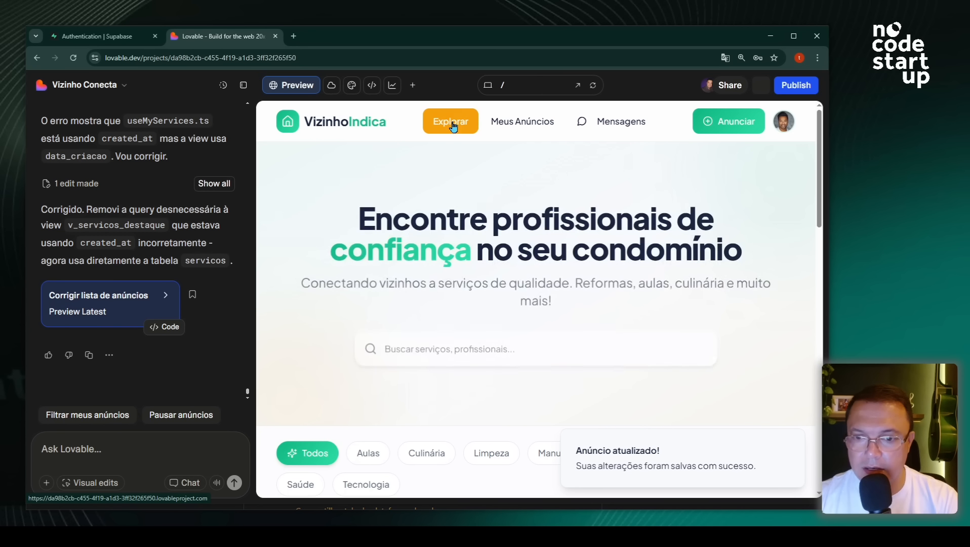
pyautogui.scroll(-10, 504, 302)
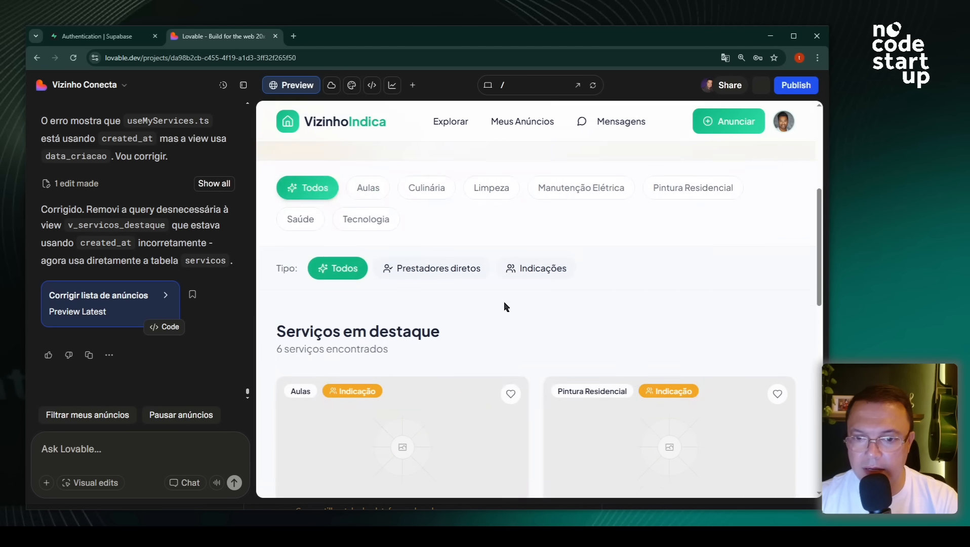
pyautogui.scroll(-6, 503, 303)
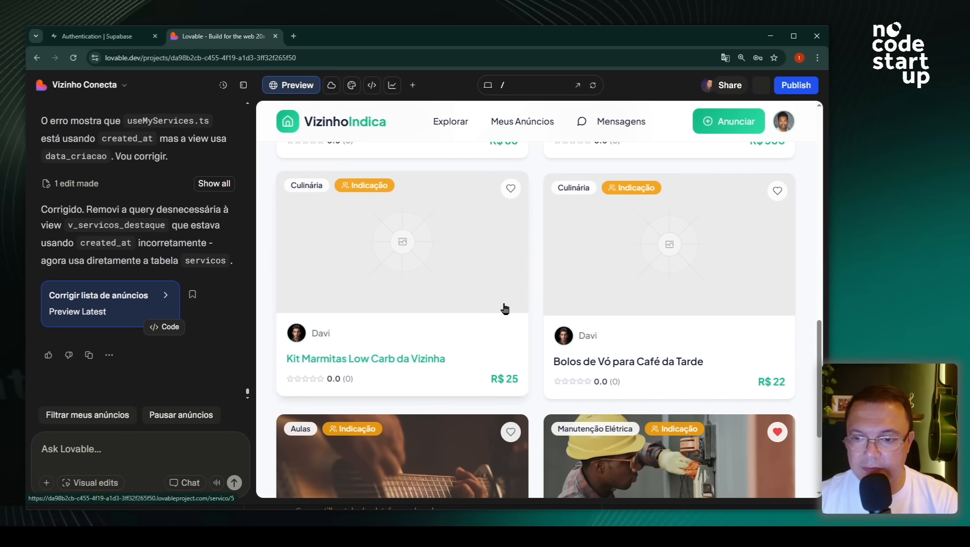
pyautogui.scroll(14, 514, 338)
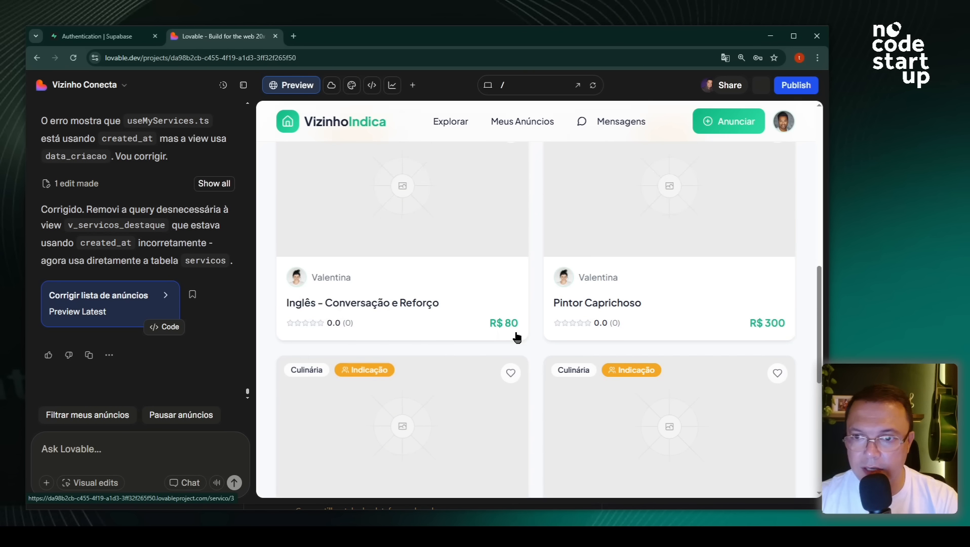
pyautogui.scroll(-6, 517, 338)
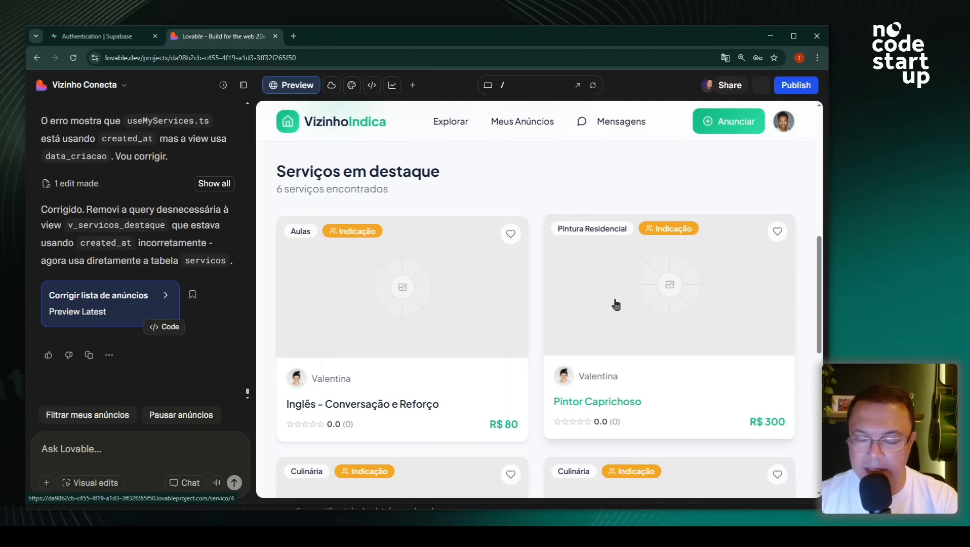
pyautogui.scroll(-3, 613, 305)
pyautogui.scroll(-2, 616, 308)
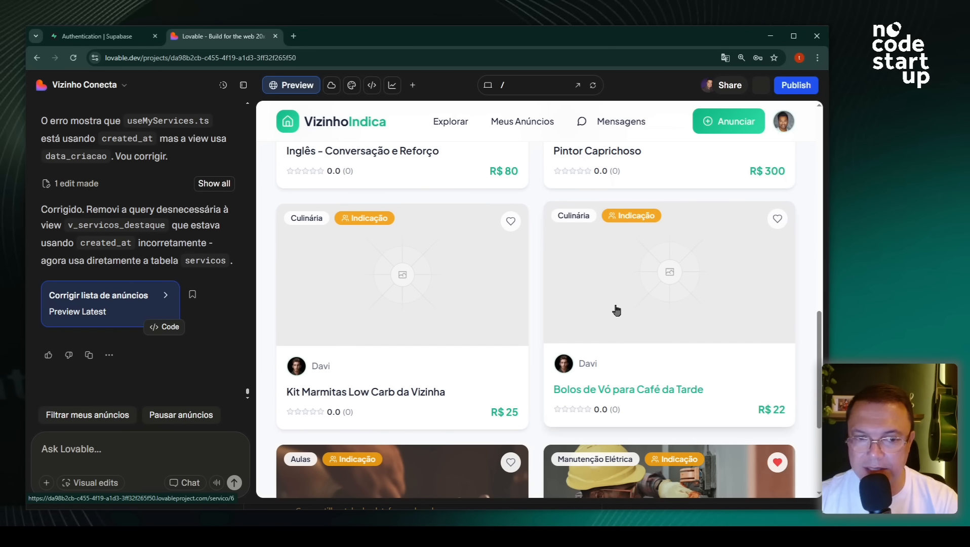
pyautogui.scroll(-3, 611, 311)
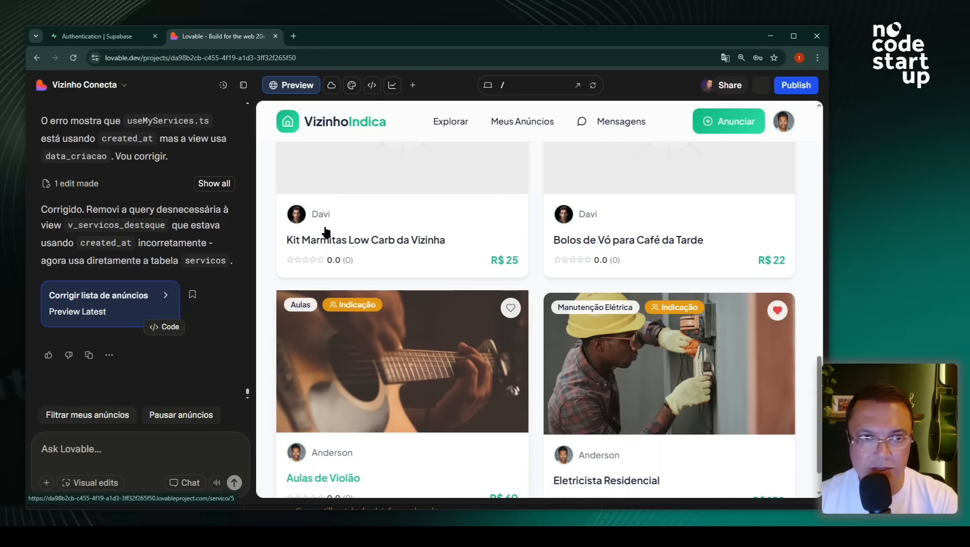
# - Hide the chat panel to widen the app preview, and scroll through the page
pyautogui.click(243, 85)
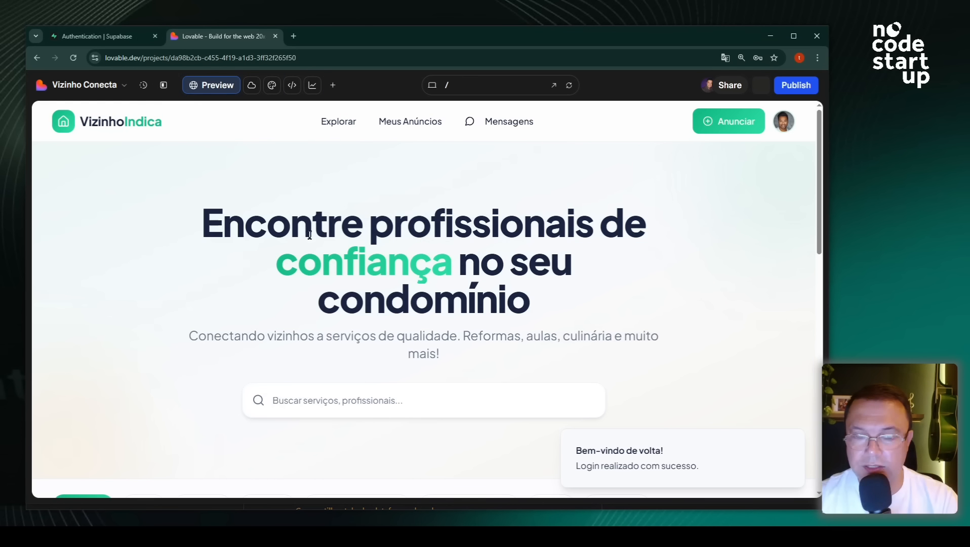
pyautogui.scroll(-8, 429, 273)
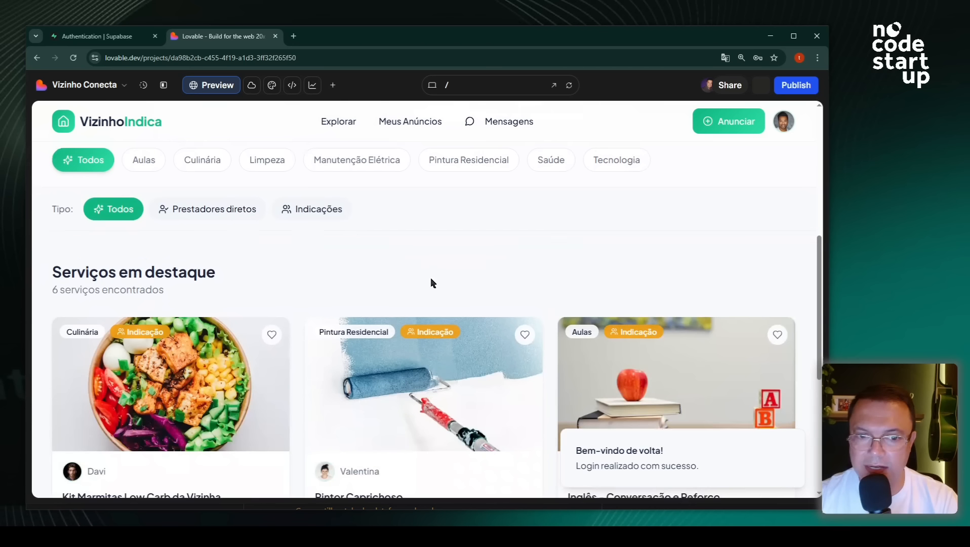
pyautogui.scroll(-1, 432, 287)
pyautogui.scroll(-3, 432, 287)
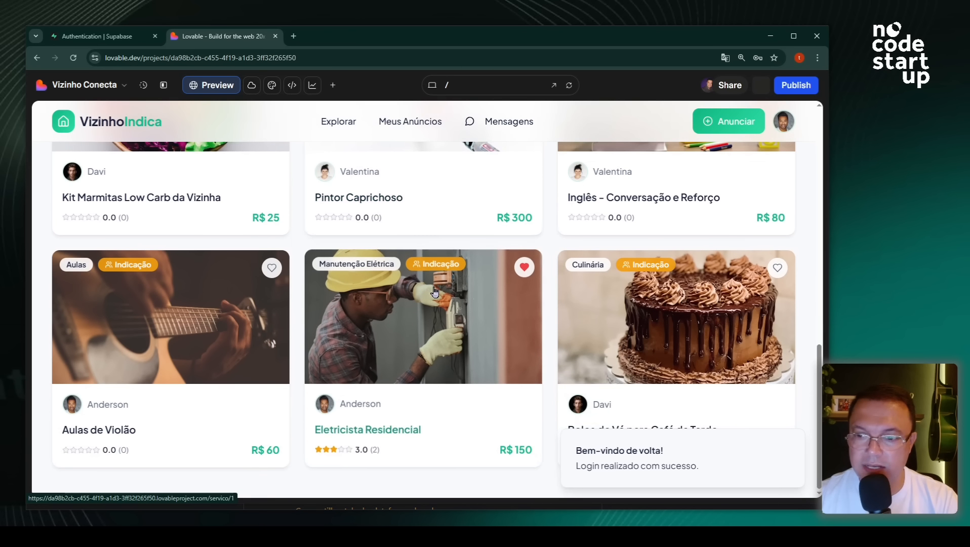
pyautogui.scroll(3, 320, 274)
pyautogui.scroll(5, 320, 273)
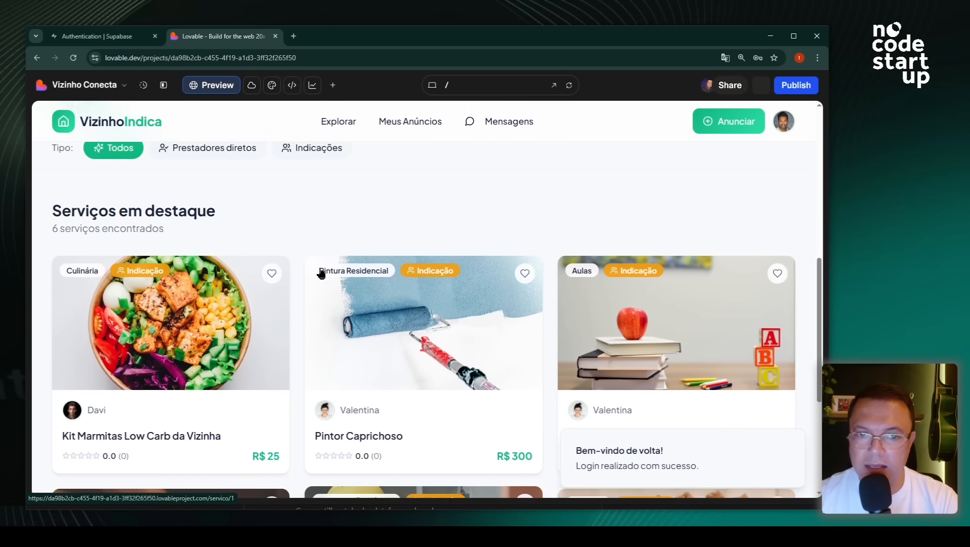
# - Filter listings by Aulas, Culinária, Limpeza, Manutenção Elétrica and Pintura Residencial, then return to Supabase
pyautogui.click(142, 266)
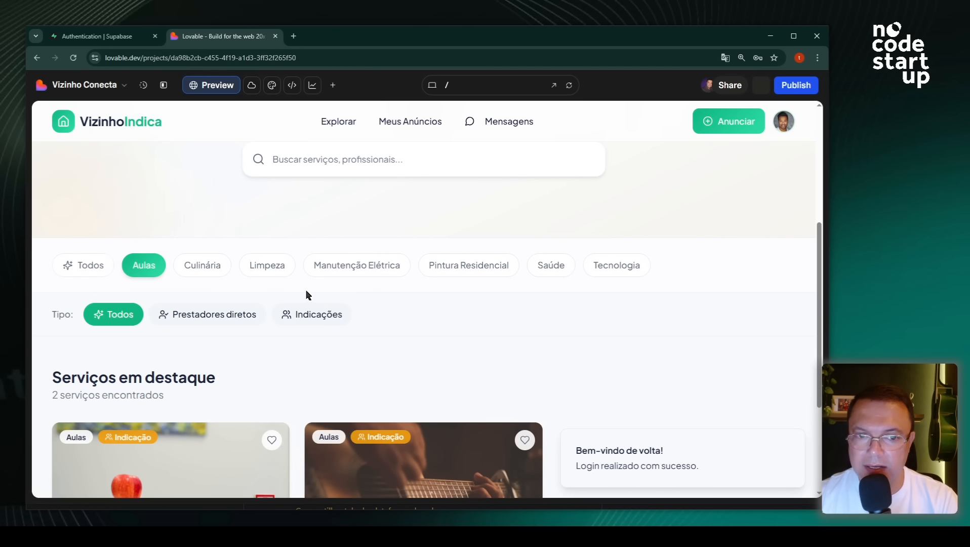
pyautogui.scroll(-3, 305, 293)
pyautogui.scroll(2, 305, 293)
pyautogui.click(224, 220)
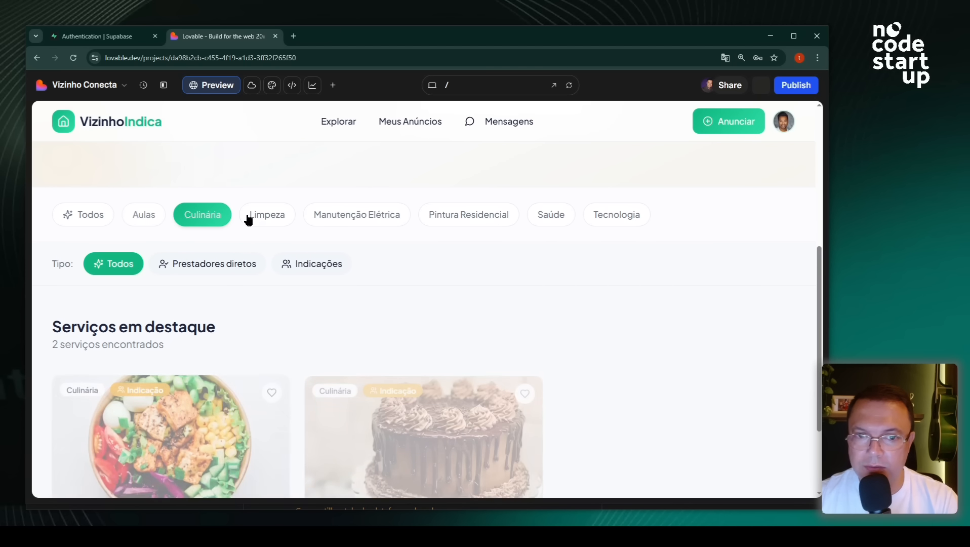
pyautogui.click(266, 214)
pyautogui.click(343, 219)
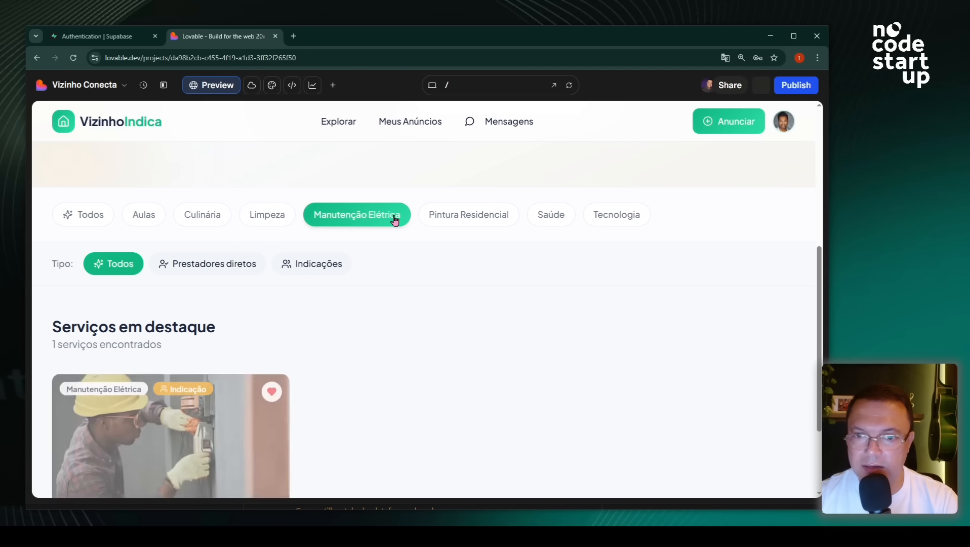
pyautogui.click(444, 219)
pyautogui.scroll(-2, 316, 336)
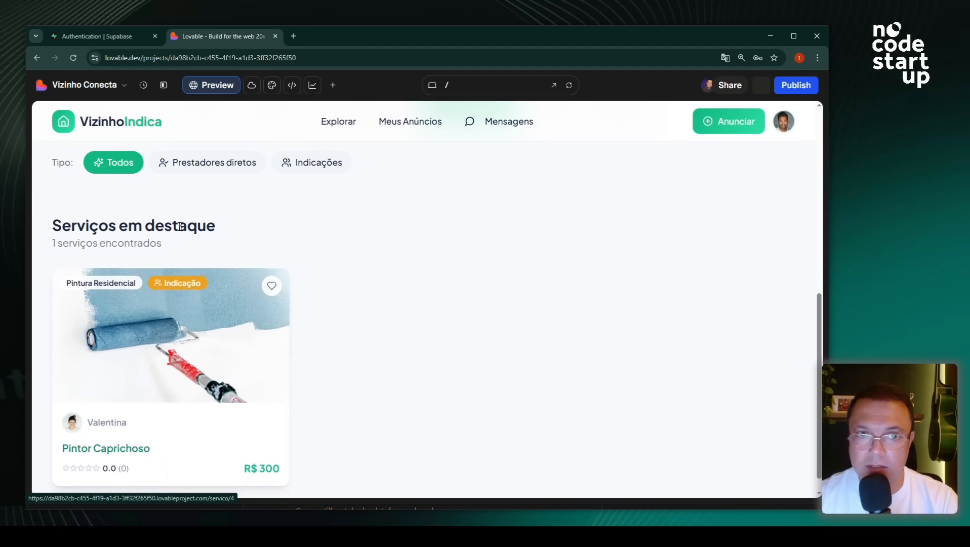
pyautogui.click(93, 39)
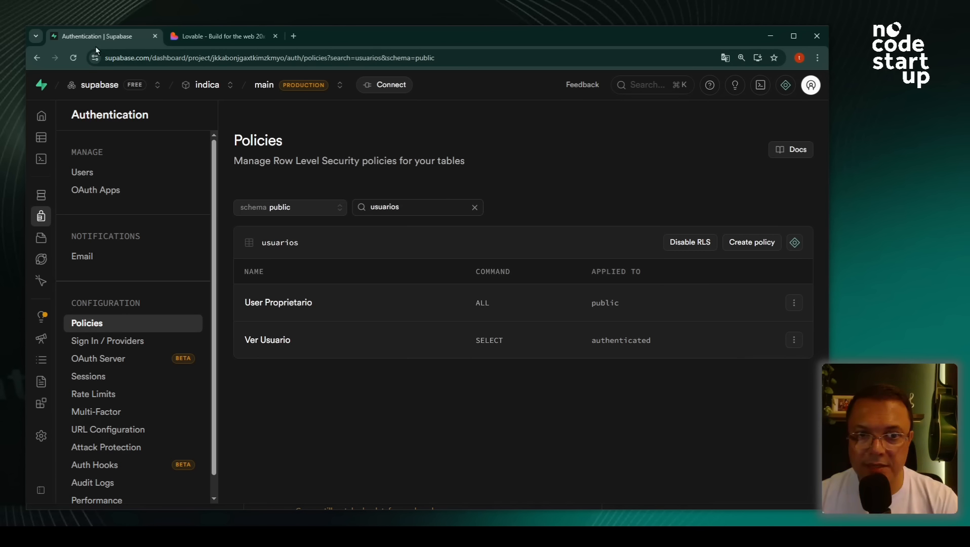
# - Open the servicos storage bucket and list the contents of each user folder
pyautogui.click(70, 158)
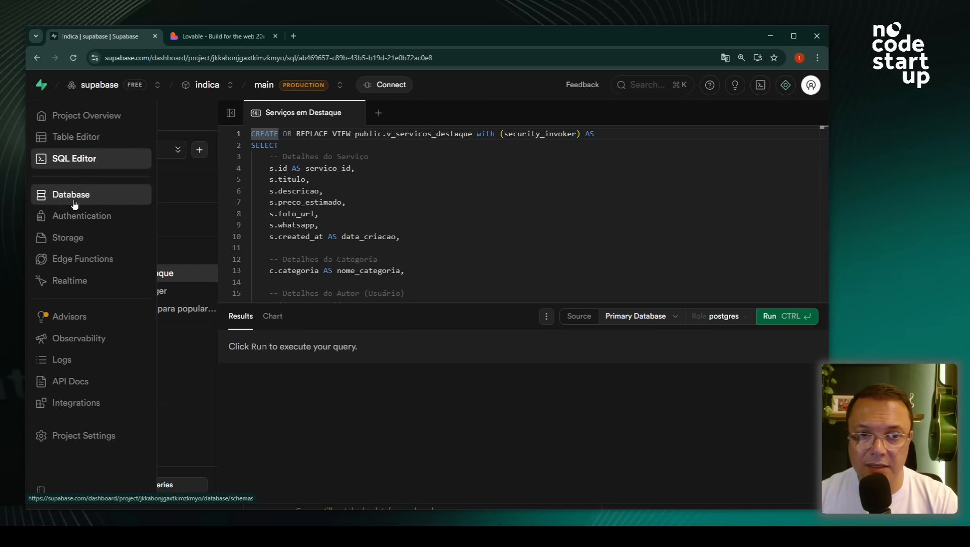
pyautogui.click(74, 244)
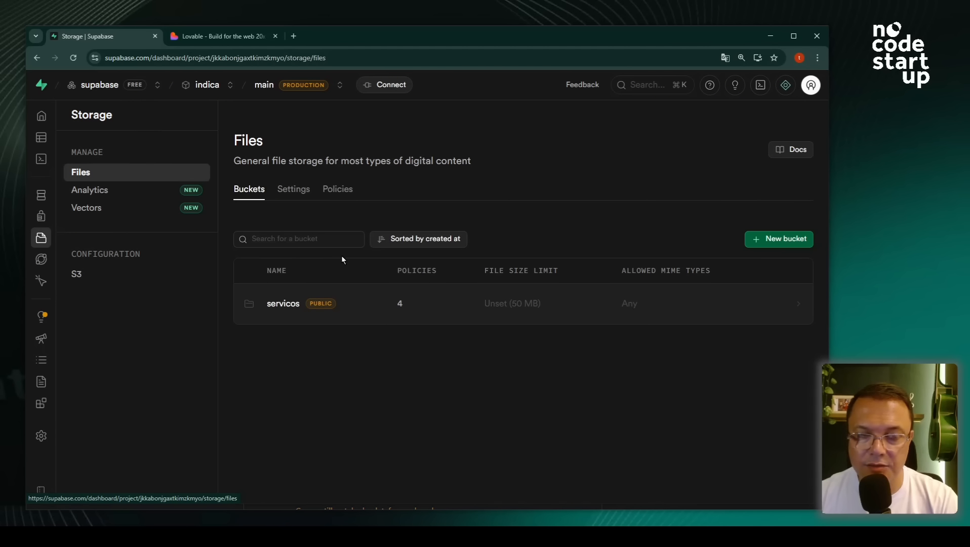
pyautogui.click(283, 303)
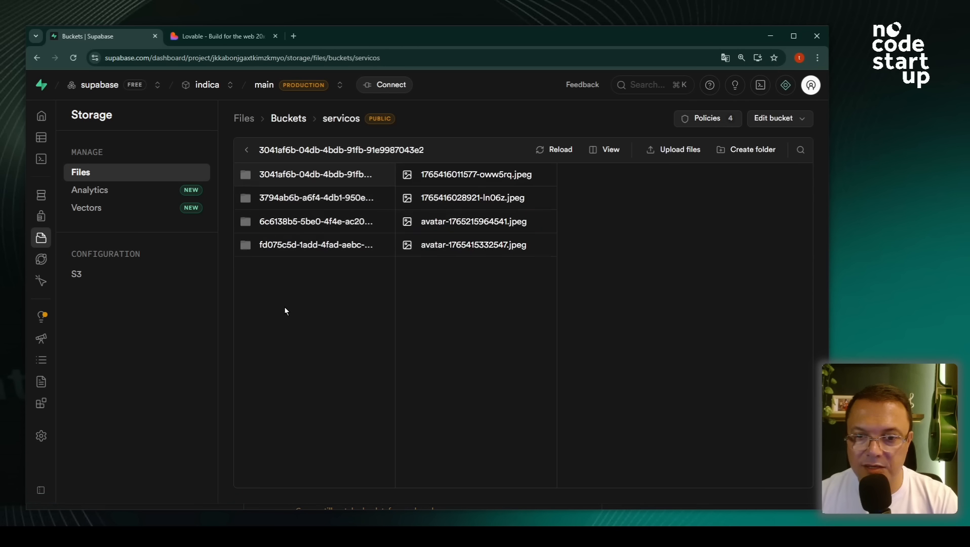
pyautogui.click(334, 197)
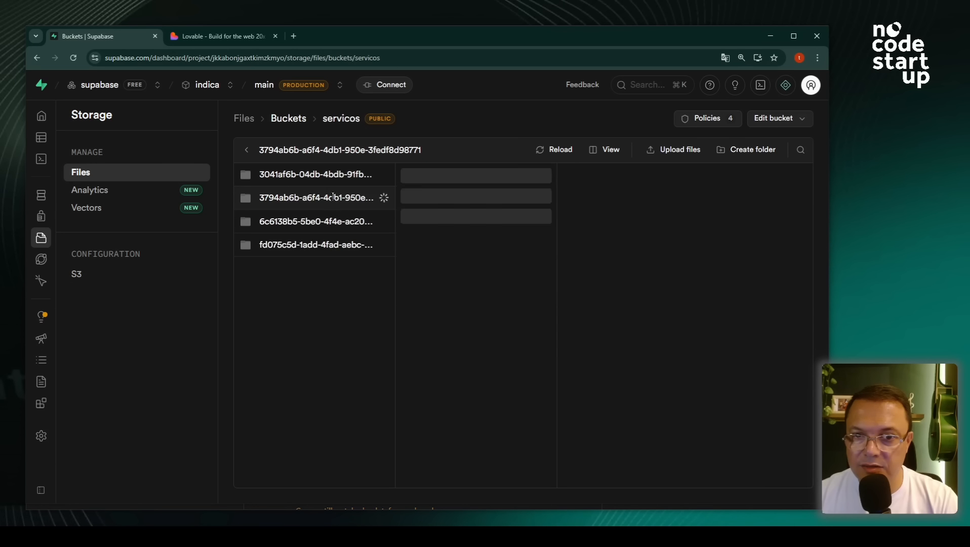
pyautogui.click(330, 224)
pyautogui.click(325, 247)
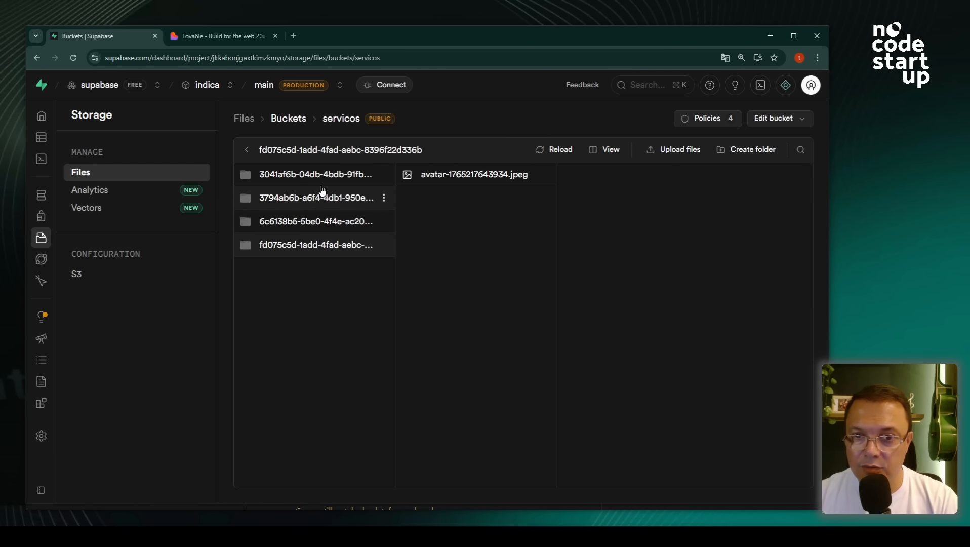
pyautogui.click(288, 179)
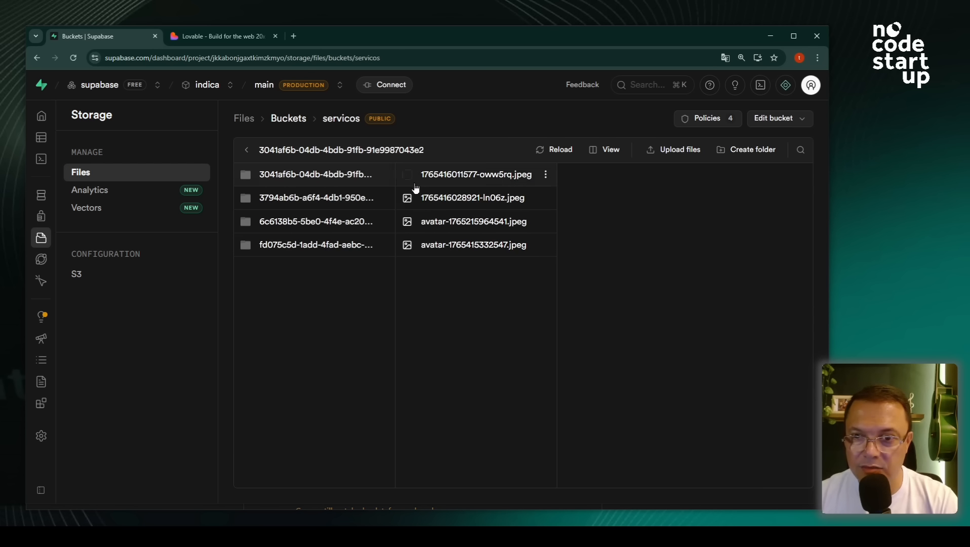
# - Preview the guitar, electrician and avatar photos in the first folder
pyautogui.click(481, 177)
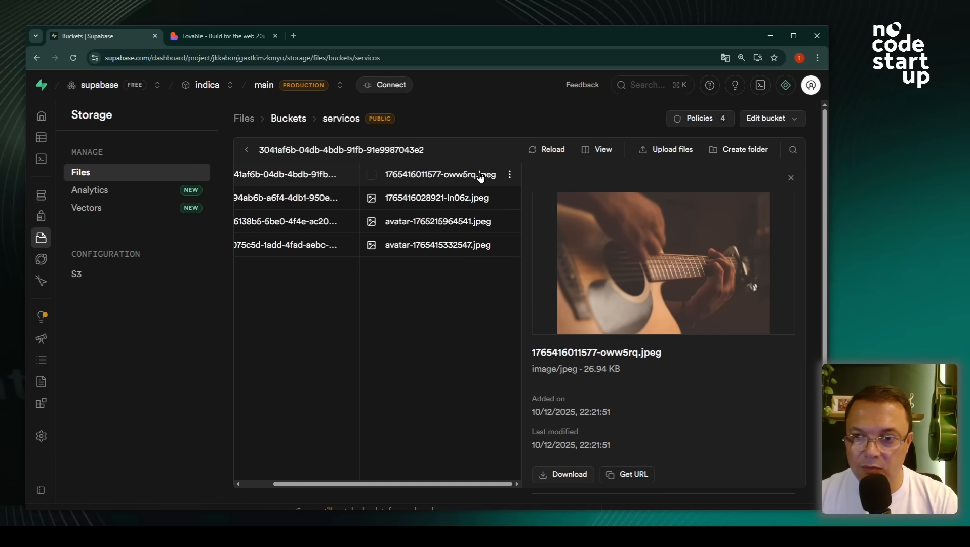
pyautogui.click(461, 199)
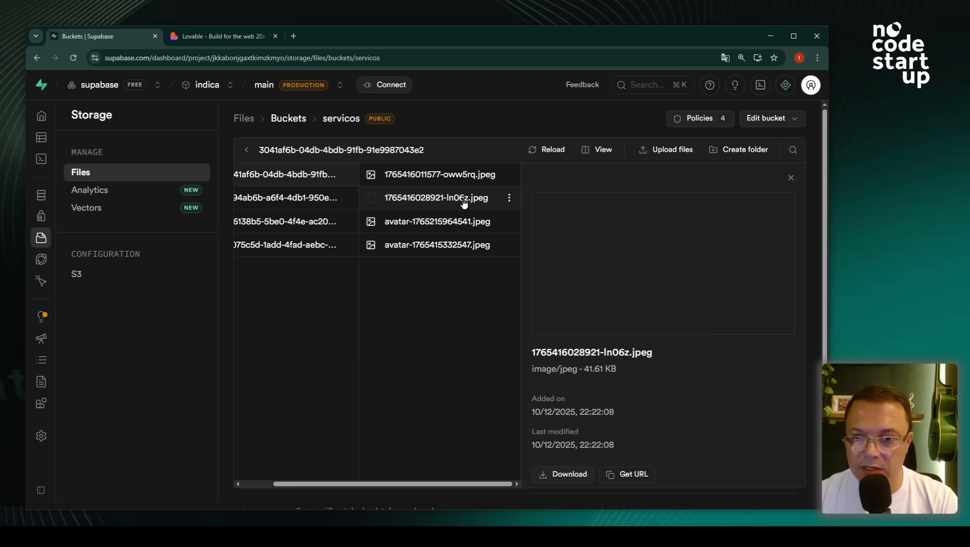
pyautogui.click(450, 227)
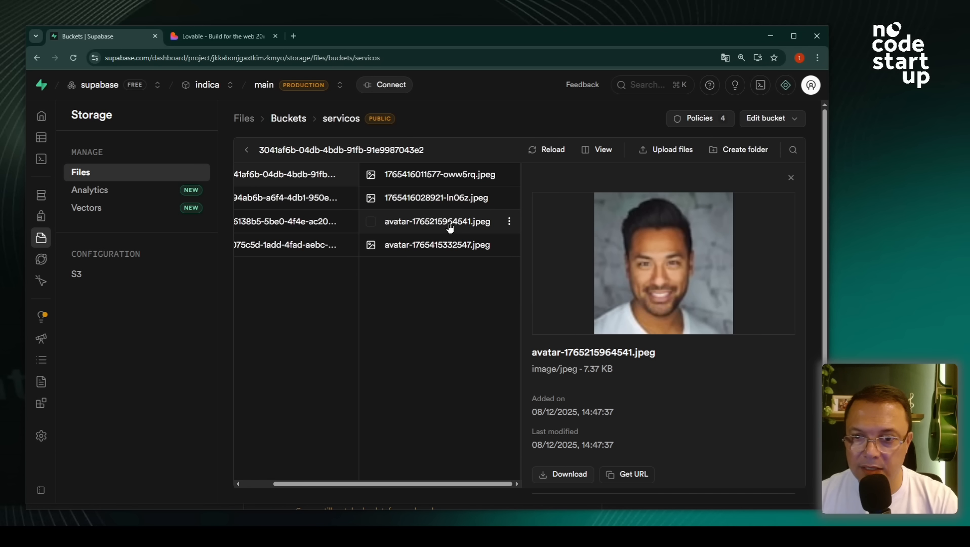
pyautogui.click(434, 200)
pyautogui.click(440, 178)
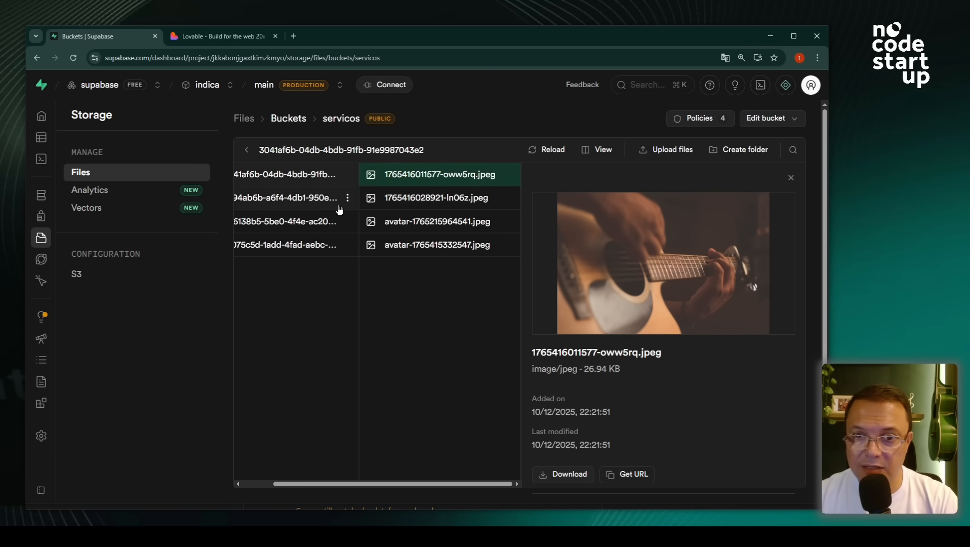
# - Preview the second folder's photos and the third folder's cake and salad photos, then open the Table Editor
pyautogui.click(298, 198)
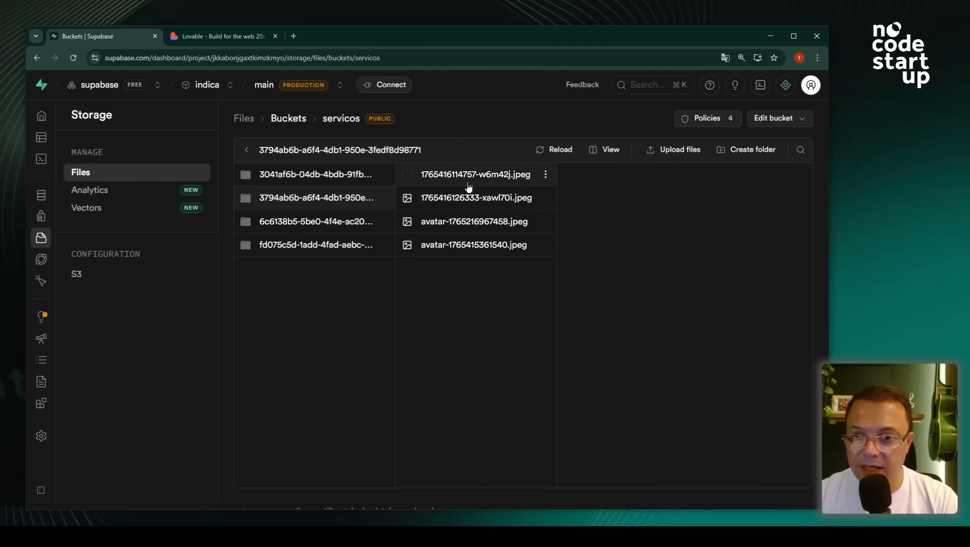
pyautogui.click(470, 181)
pyautogui.click(452, 206)
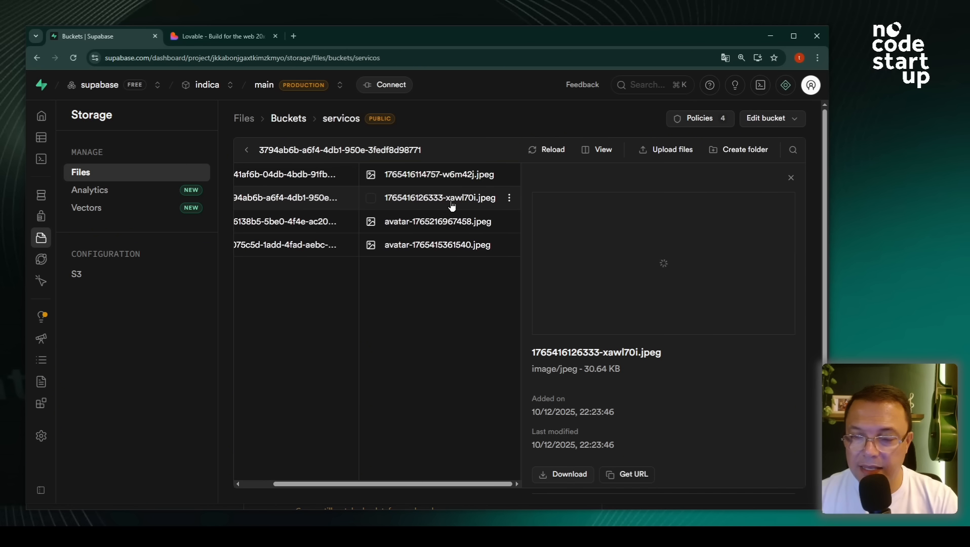
pyautogui.click(304, 225)
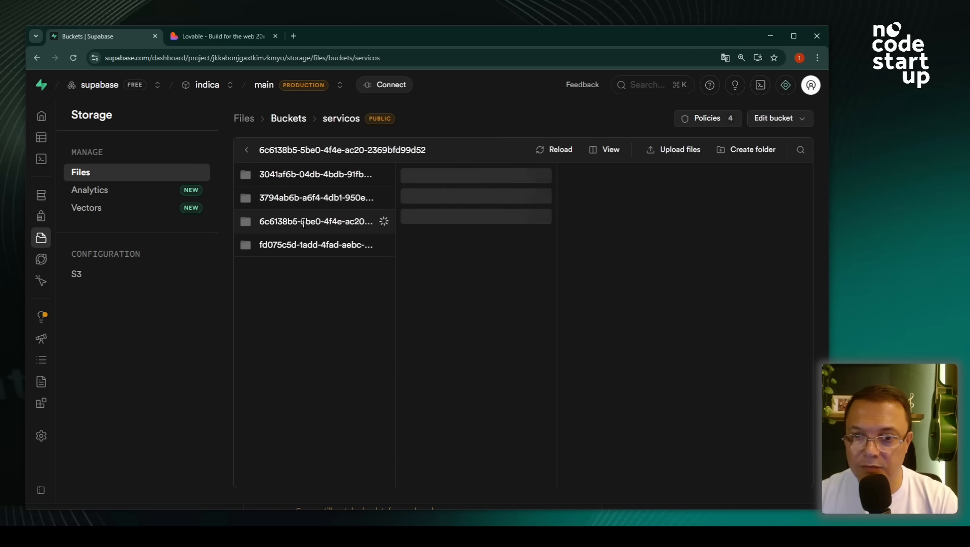
pyautogui.click(464, 179)
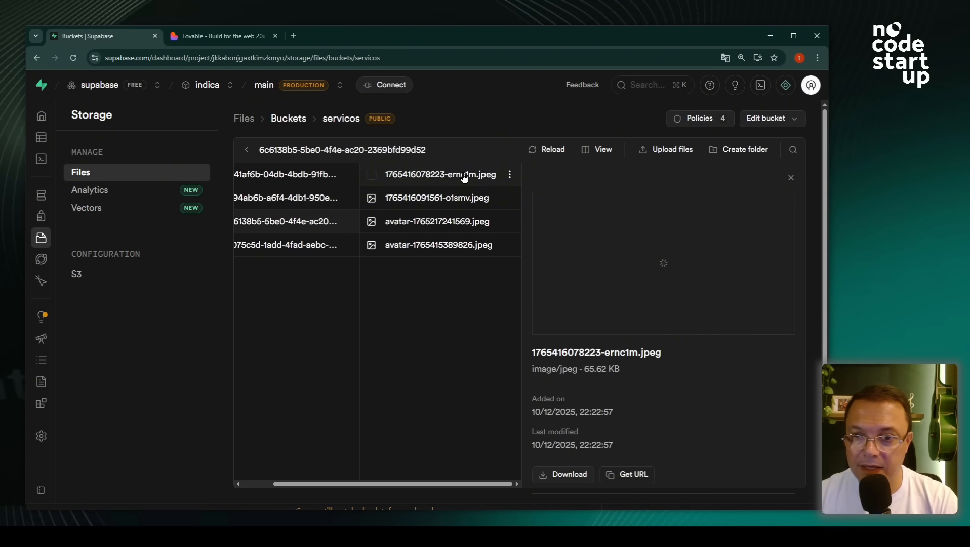
pyautogui.click(442, 199)
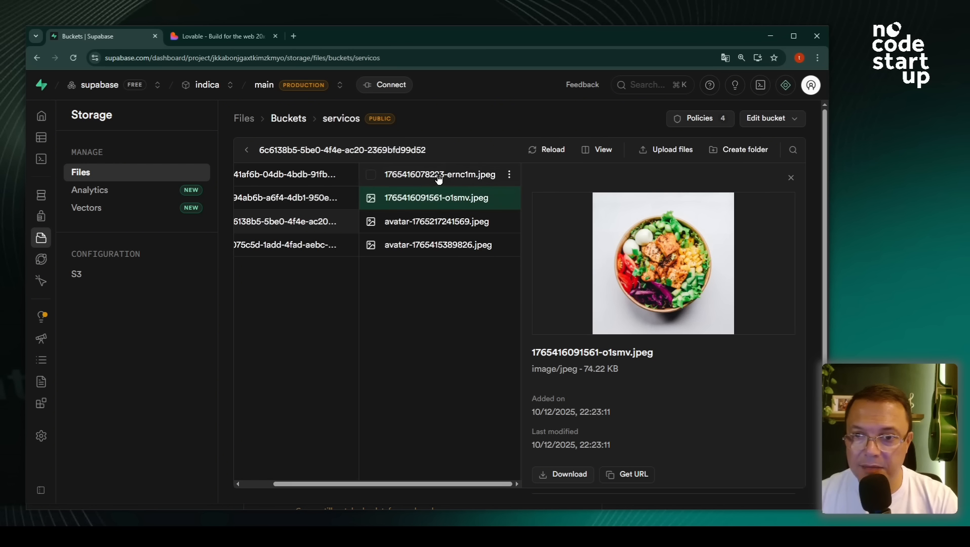
pyautogui.click(439, 177)
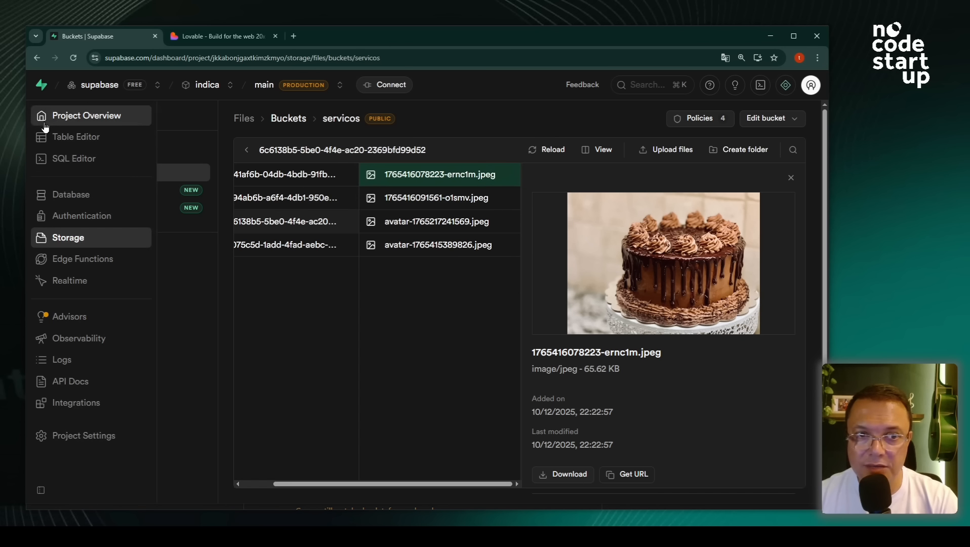
pyautogui.click(87, 144)
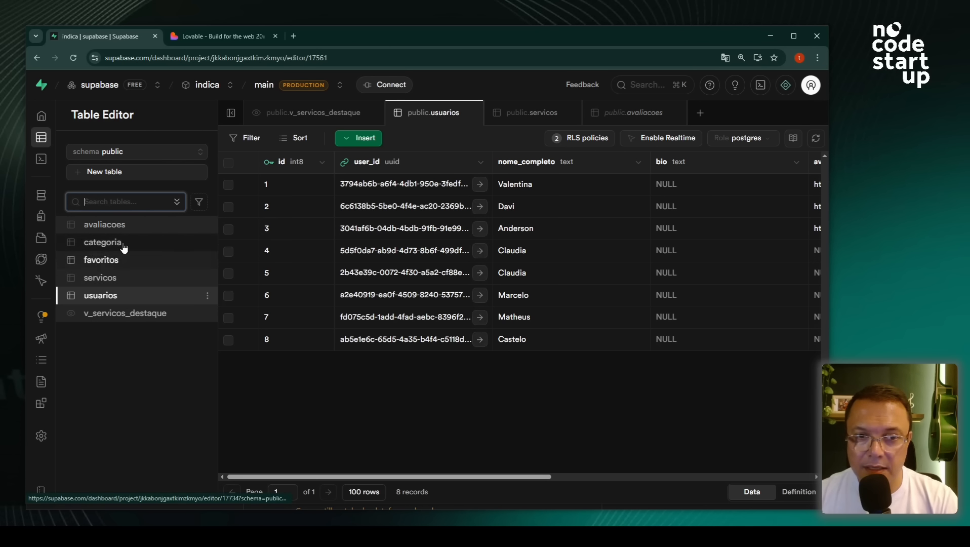
# - View the two existing reviews in the avaliacoes table, then return to the VizinhoIndica preview
pyautogui.click(122, 227)
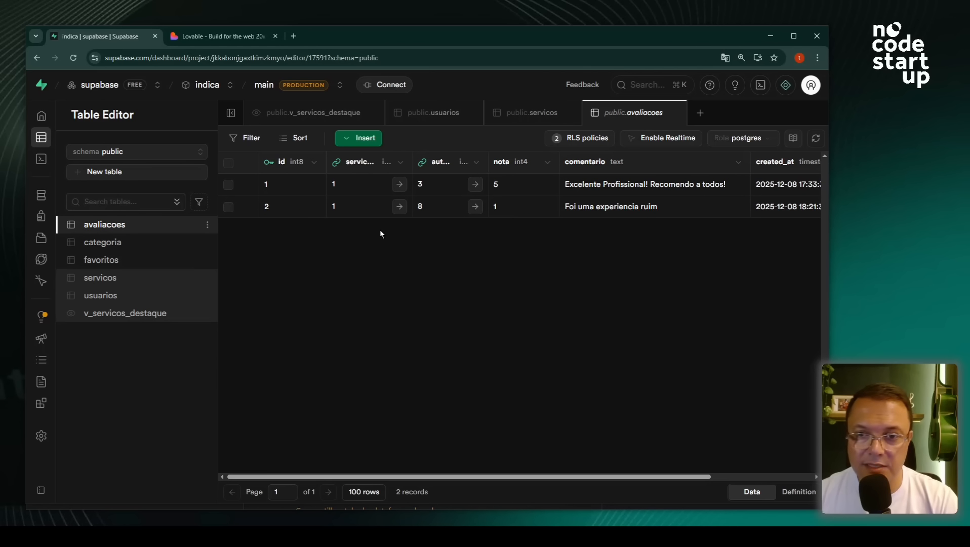
pyautogui.click(216, 37)
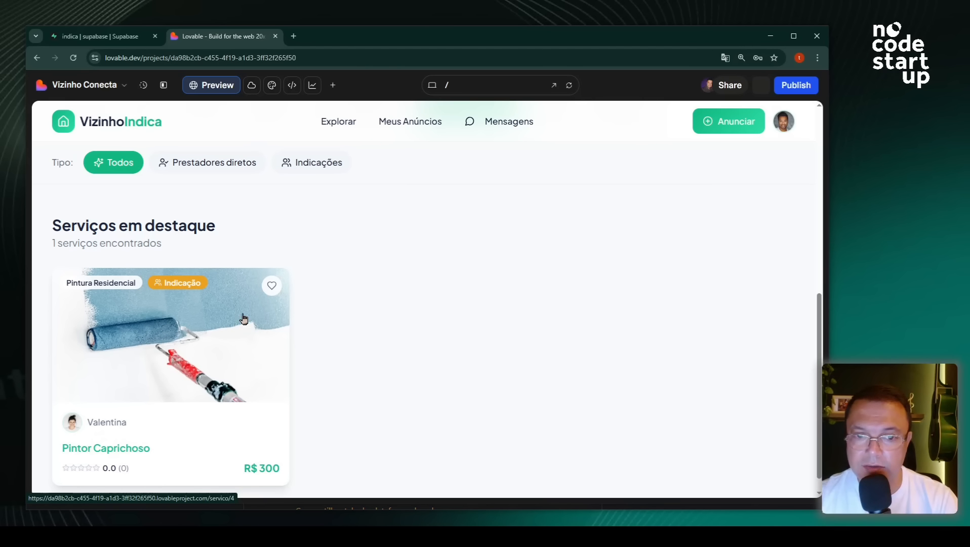
# - Favourite Pintor Caprichoso and open its service details page
pyautogui.click(271, 285)
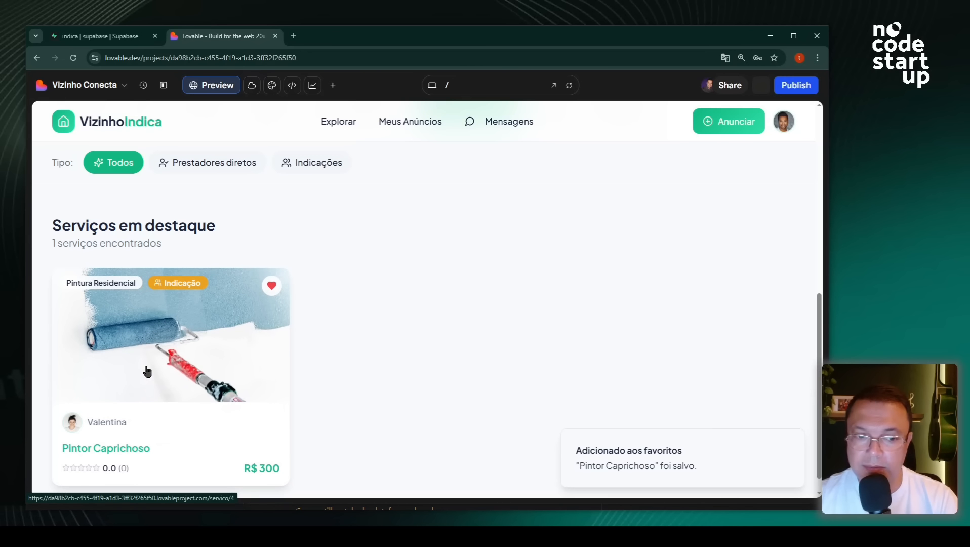
pyautogui.click(168, 343)
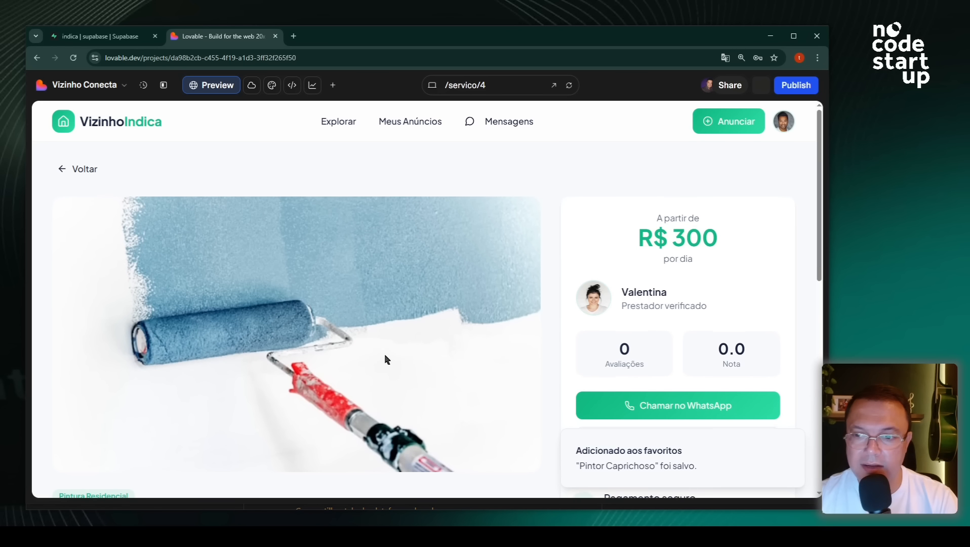
pyautogui.scroll(-4, 385, 357)
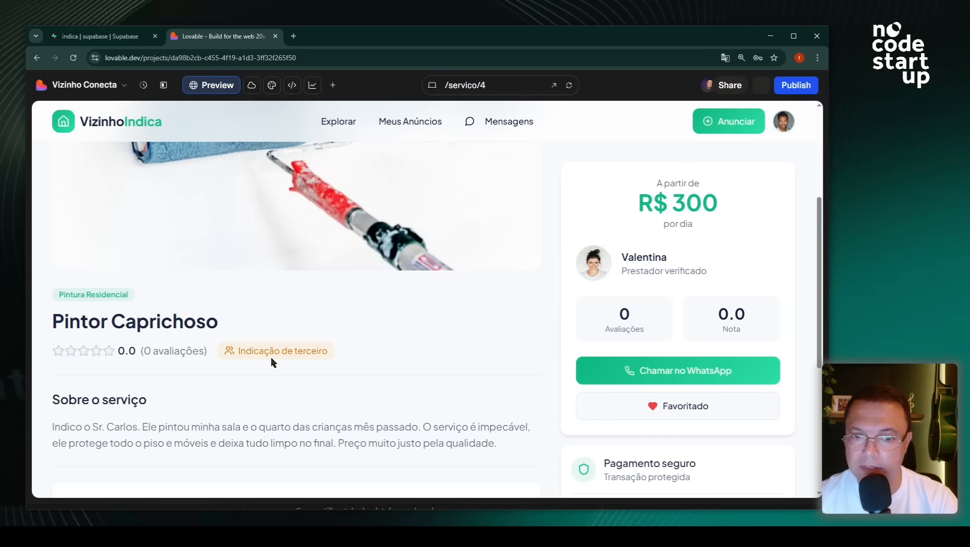
pyautogui.doubleClick(116, 354)
pyautogui.click(465, 395)
# - Submit a 4-star review 'Teste de avaliação pelo Fronted', then go back to Supabase
pyautogui.scroll(-1, 397, 318)
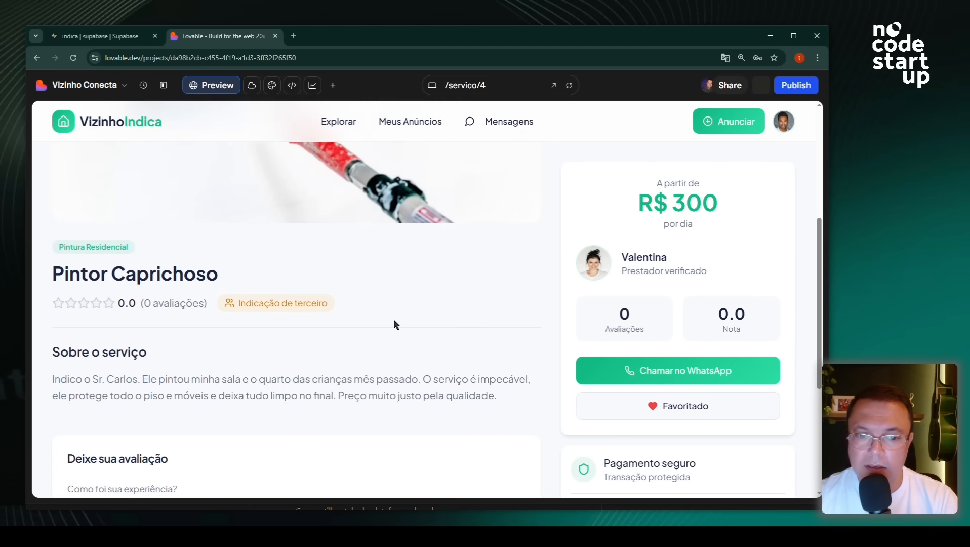
pyautogui.scroll(-2, 397, 318)
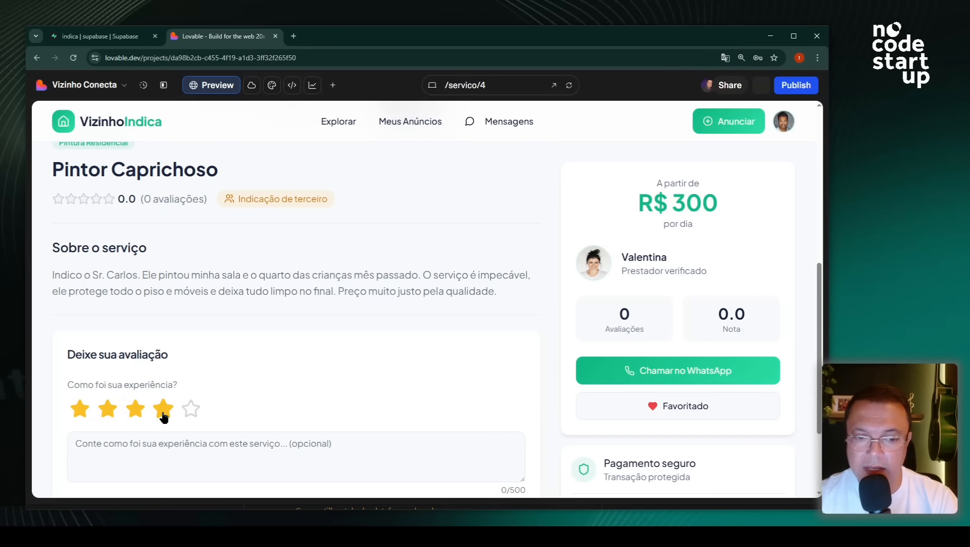
pyautogui.scroll(-2, 183, 438)
pyautogui.click(180, 327)
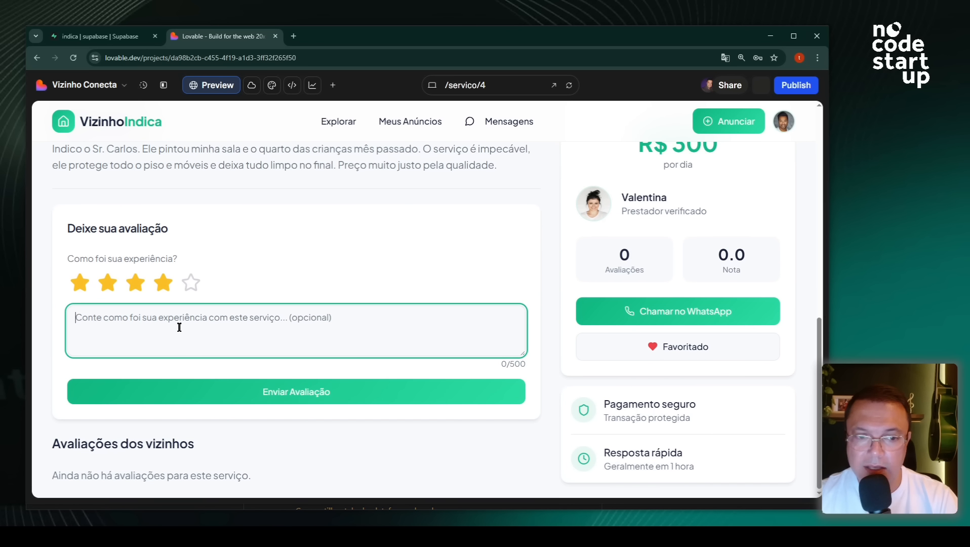
pyautogui.write('Teste de avaliação pelo Fronted')
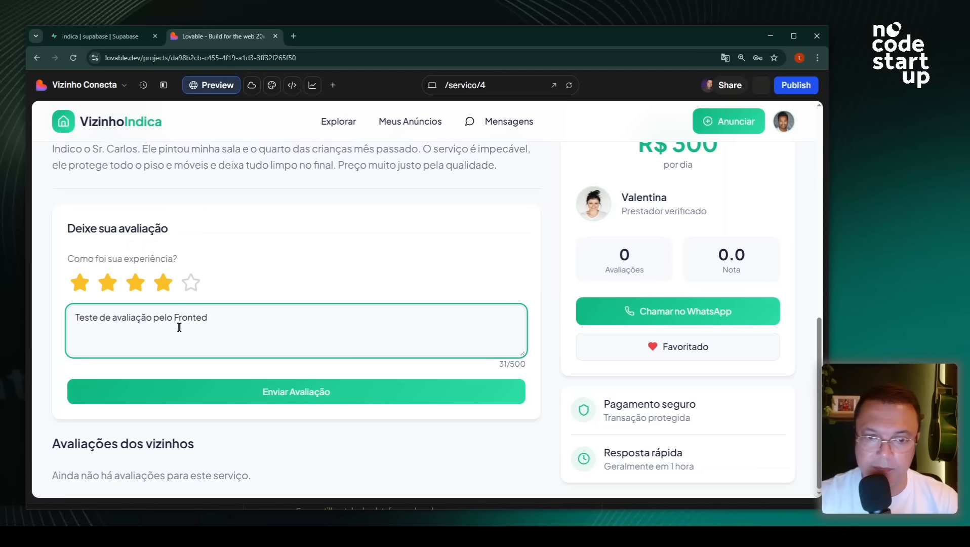
pyautogui.click(235, 391)
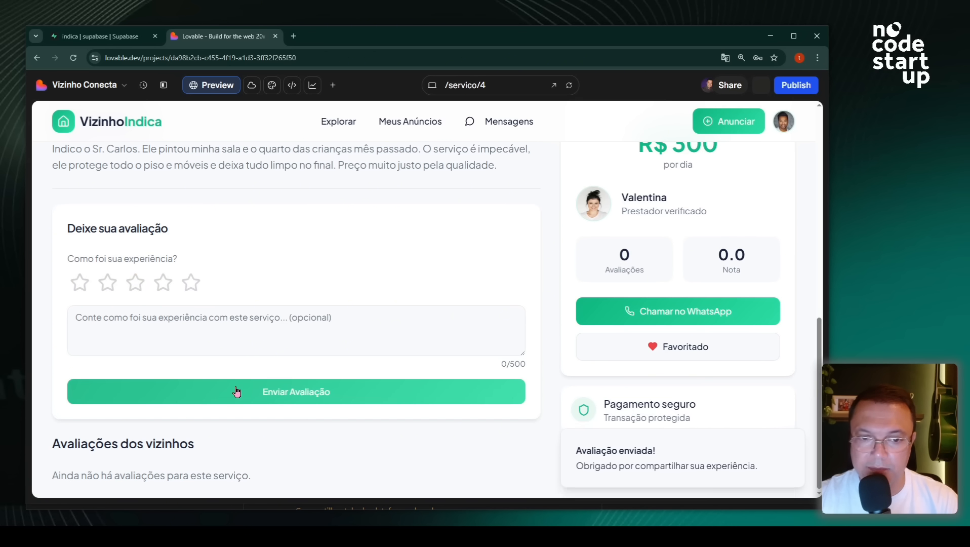
pyautogui.click(120, 36)
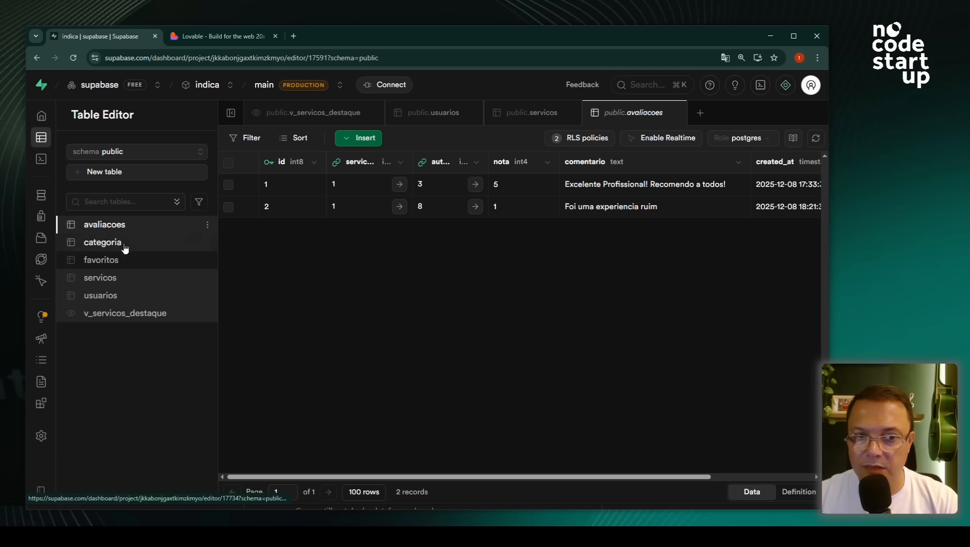
# - Refresh avaliacoes and confirm the new rating-4 review references Pintor Caprichoso
pyautogui.click(121, 228)
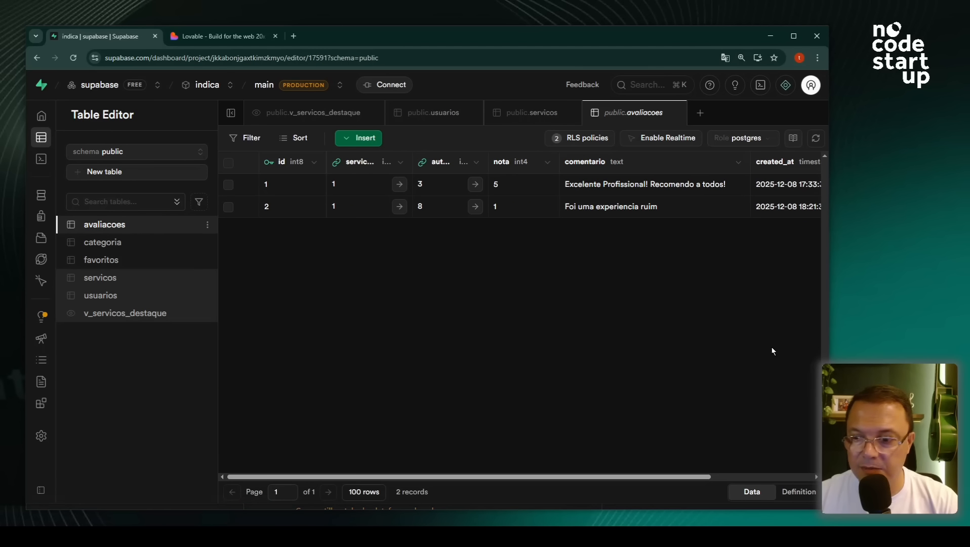
pyautogui.click(815, 138)
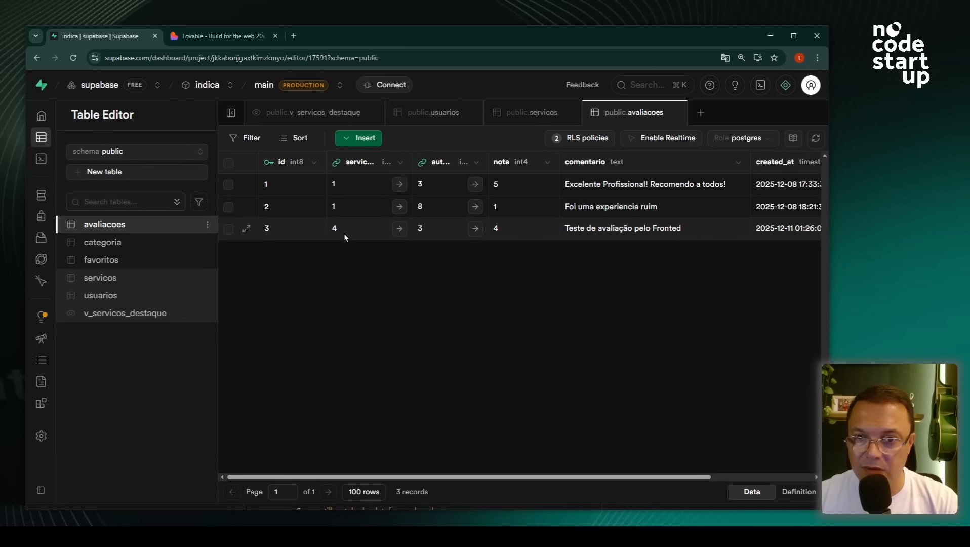
pyautogui.click(399, 228)
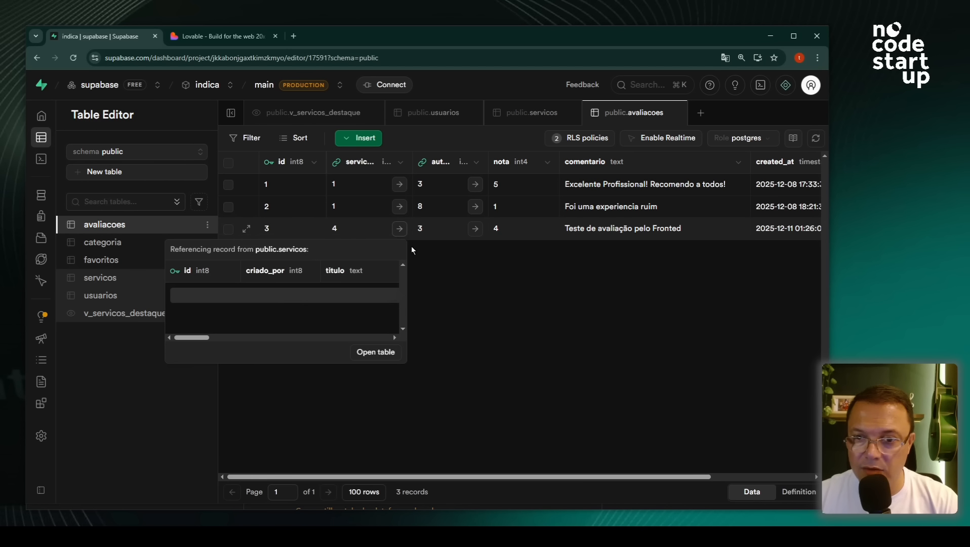
pyautogui.click(438, 302)
pyautogui.click(507, 228)
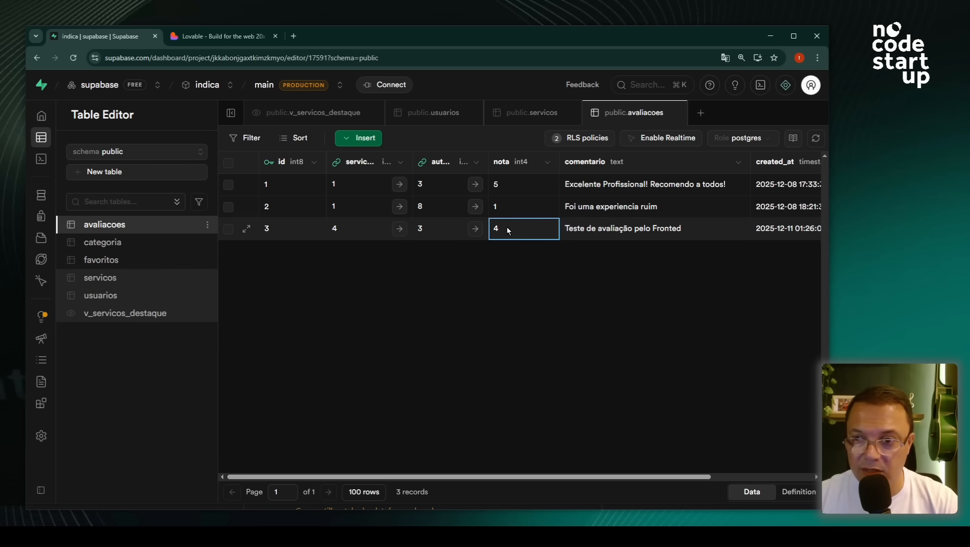
# - Check in v_servicos_destaque that Pintor Caprichoso averages 4.0 from 1 review
pyautogui.click(122, 314)
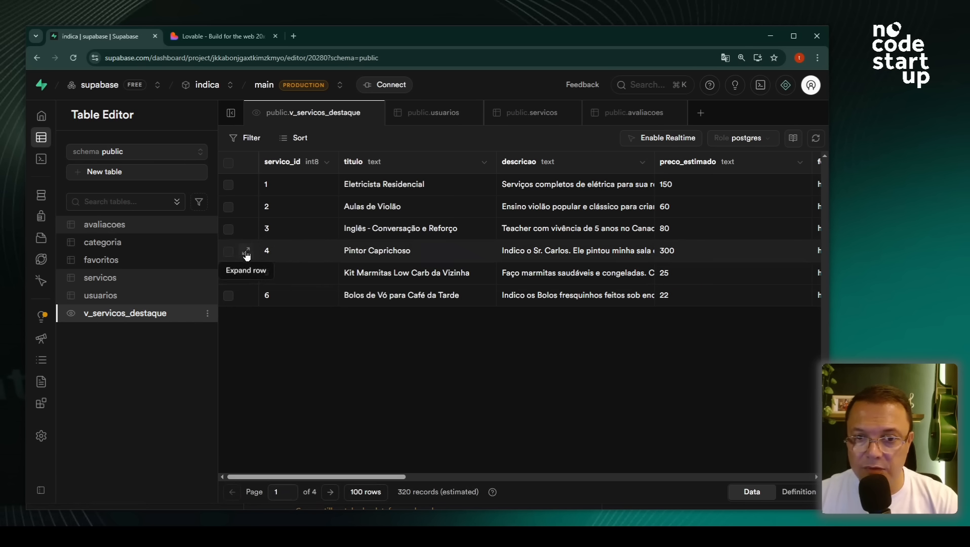
pyautogui.click(228, 251)
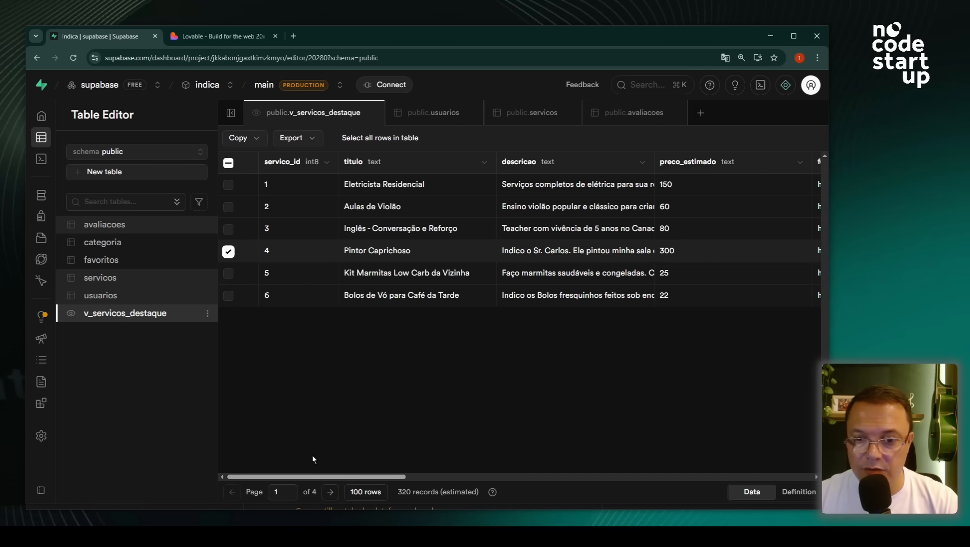
pyautogui.moveTo(314, 478); pyautogui.dragTo(735, 457)
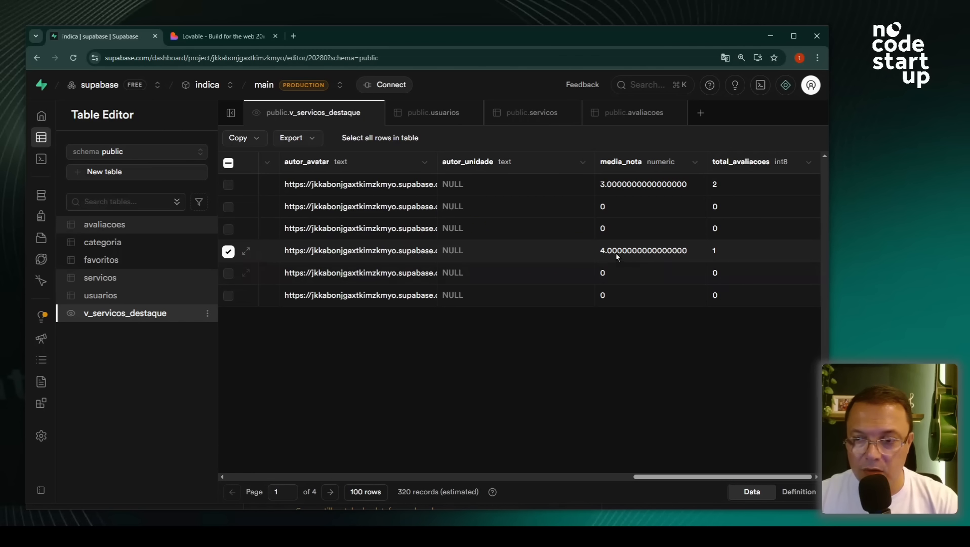